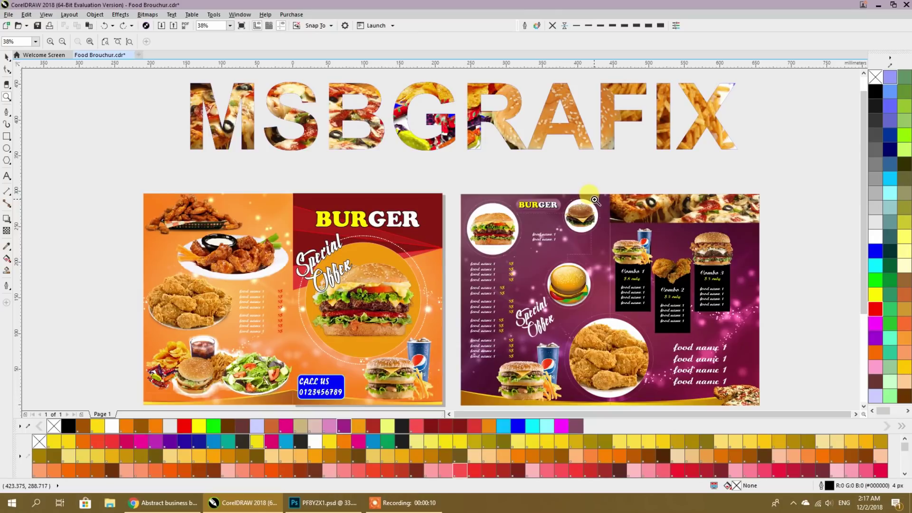
{"action": "right_click", "coordinate": [592, 203]}
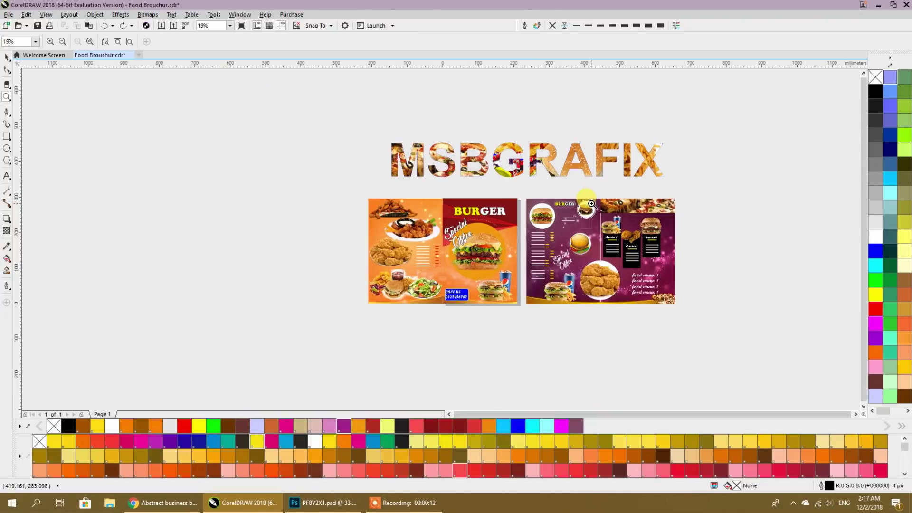
{"action": "left_click", "coordinate": [679, 262]}
{"action": "left_click", "coordinate": [680, 262]}
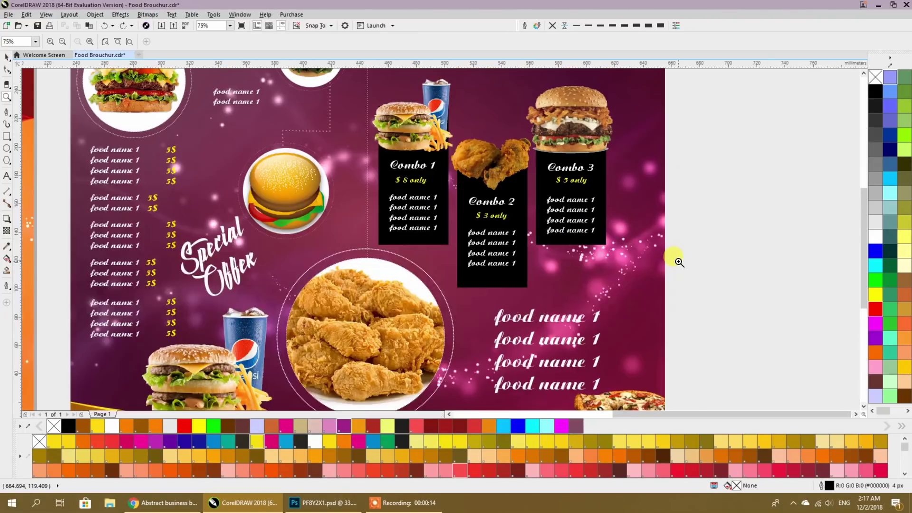
{"action": "right_click", "coordinate": [655, 259]}
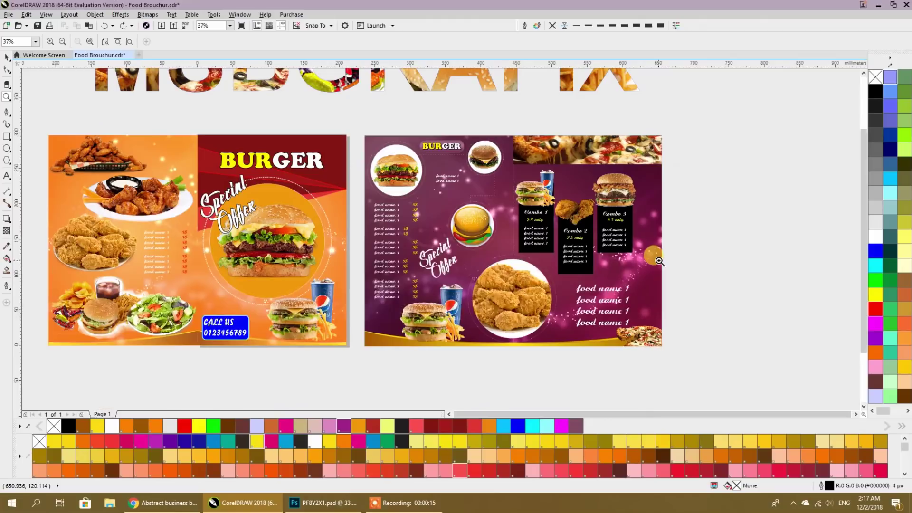
{"action": "left_click", "coordinate": [5, 58]}
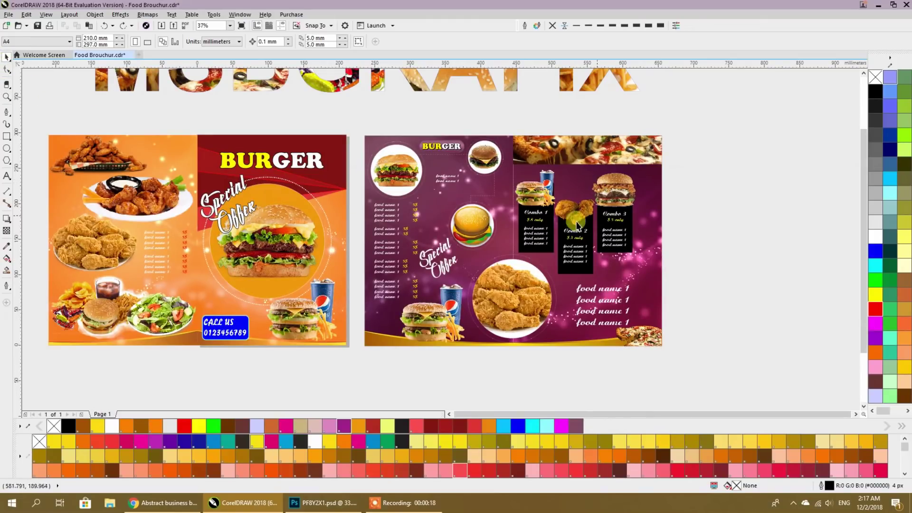
{"action": "right_click", "coordinate": [736, 195]}
{"action": "left_click", "coordinate": [762, 240]}
{"action": "scroll", "coordinate": [606, 234], "scroll_direction": "down", "scroll_amount": 3}
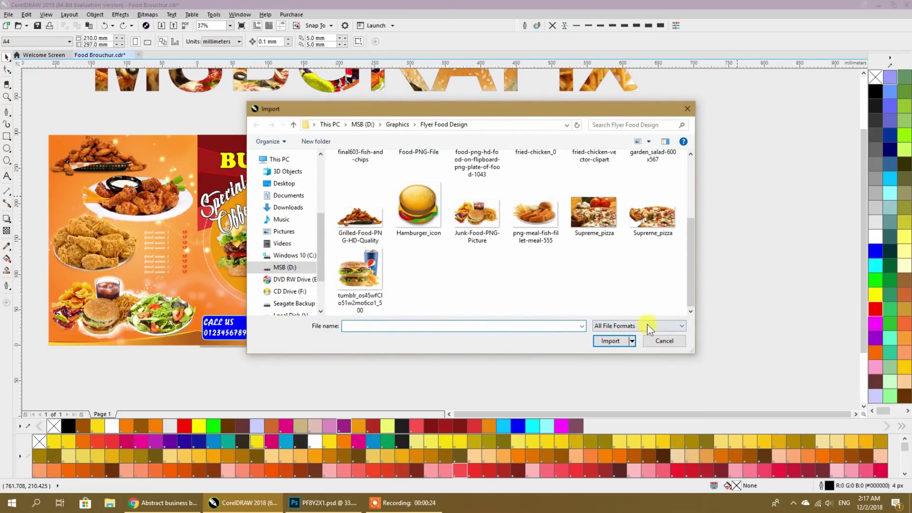
{"action": "scroll", "coordinate": [507, 283], "scroll_direction": "up", "scroll_amount": 1}
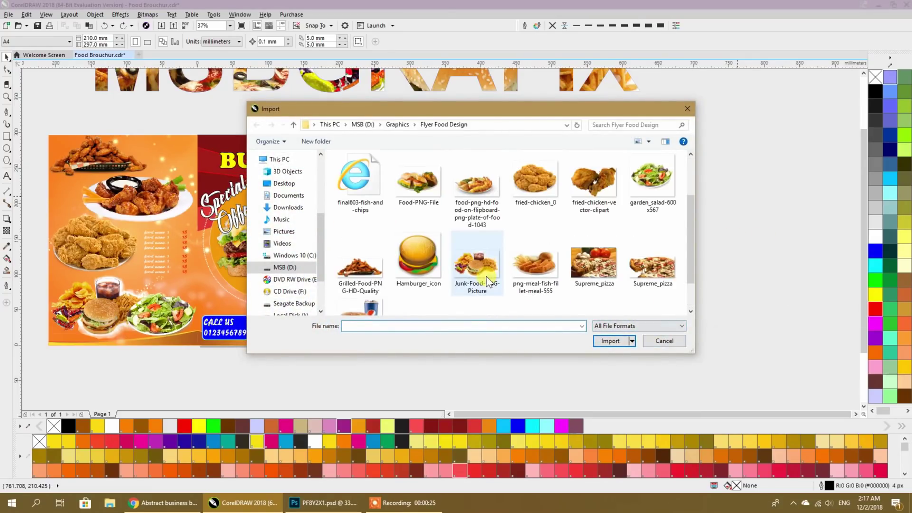
{"action": "left_click", "coordinate": [660, 340]}
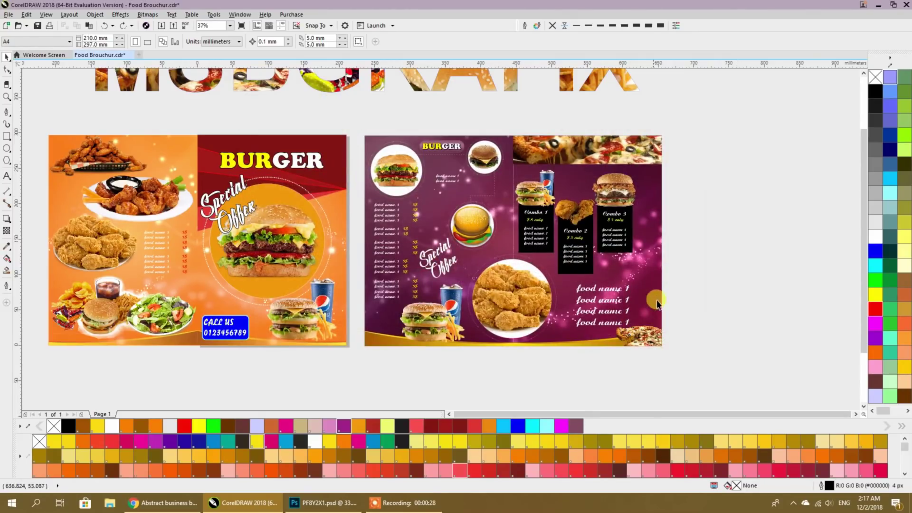
Step: Import the garden_salad-600x567 image and place it about 63 mm wide below the Combo 3 box on the purple page
{"action": "right_click", "coordinate": [691, 265]}
{"action": "left_click", "coordinate": [713, 310]}
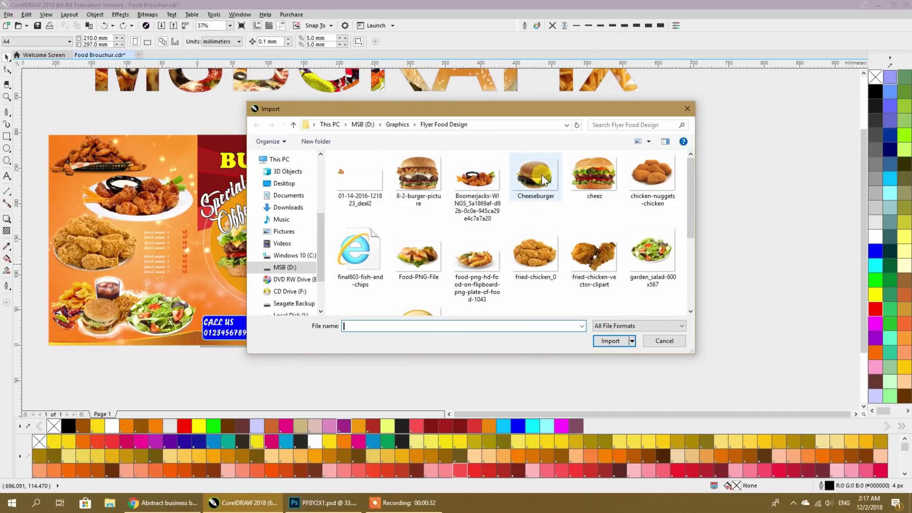
{"action": "left_click", "coordinate": [646, 249]}
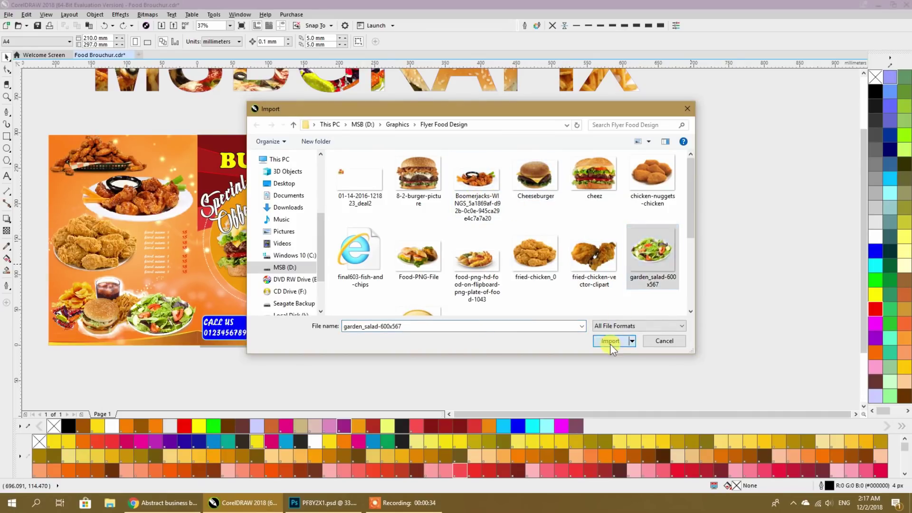
{"action": "left_click", "coordinate": [610, 341]}
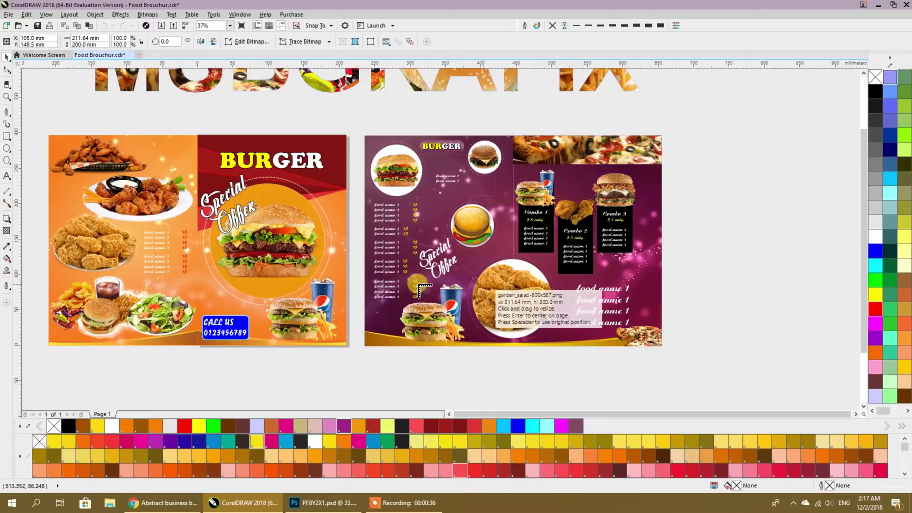
{"action": "left_click_drag", "start_coordinate": [610, 260], "coordinate": [650, 298]}
Step: Resize the salad image and position it between the Combo 3 box and the large food name list
{"action": "scroll", "coordinate": [657, 285], "scroll_direction": "up", "scroll_amount": 2}
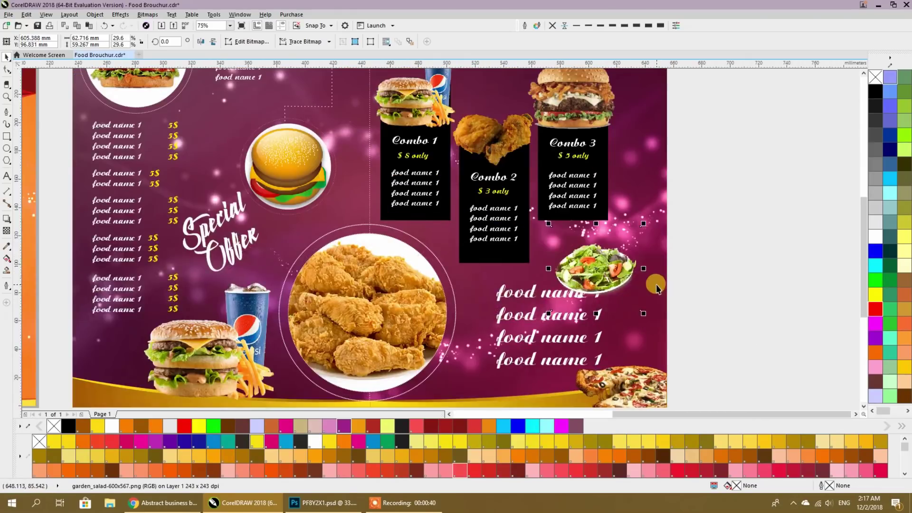
{"action": "scroll", "coordinate": [656, 287], "scroll_direction": "up", "scroll_amount": 1}
{"action": "left_click_drag", "start_coordinate": [563, 260], "coordinate": [572, 248]}
{"action": "left_click_drag", "start_coordinate": [453, 316], "coordinate": [480, 291]}
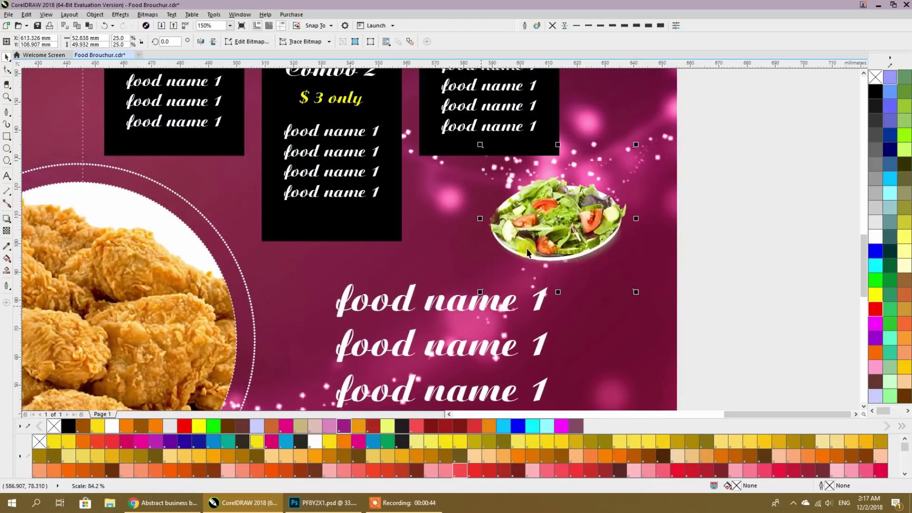
{"action": "left_click_drag", "start_coordinate": [538, 230], "coordinate": [530, 236]}
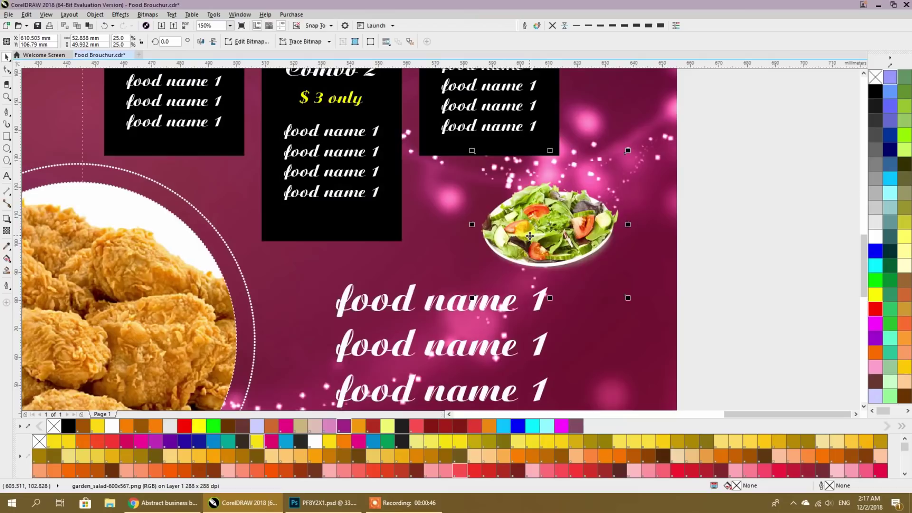
{"action": "left_click_drag", "start_coordinate": [472, 298], "coordinate": [460, 309]}
{"action": "left_click", "coordinate": [777, 237]}
{"action": "scroll", "coordinate": [605, 236], "scroll_direction": "down", "scroll_amount": 2}
{"action": "left_click_drag", "start_coordinate": [599, 240], "coordinate": [615, 254]}
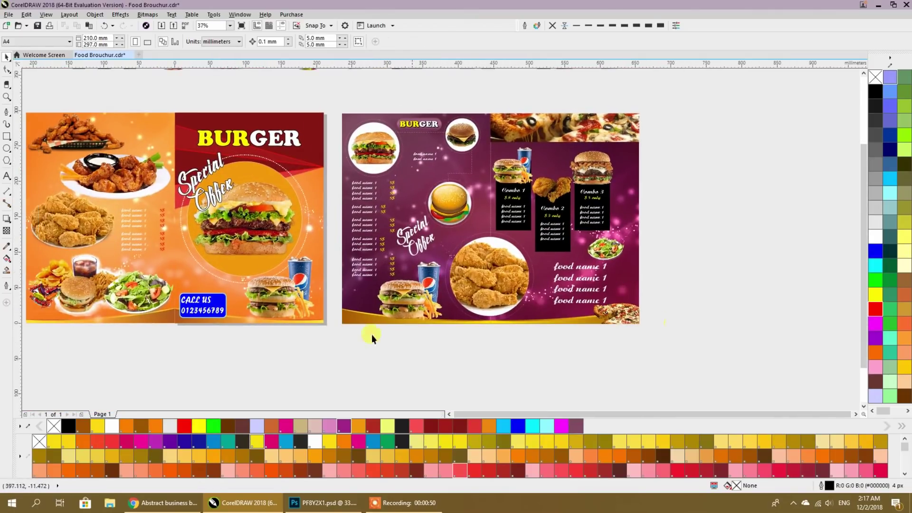
{"action": "left_click_drag", "start_coordinate": [323, 341], "coordinate": [401, 342]}
Step: View the blank PF8Y2X1.psd brochure mockup in Photoshop, and its Freepik download page in Chrome
{"action": "left_click", "coordinate": [326, 507]}
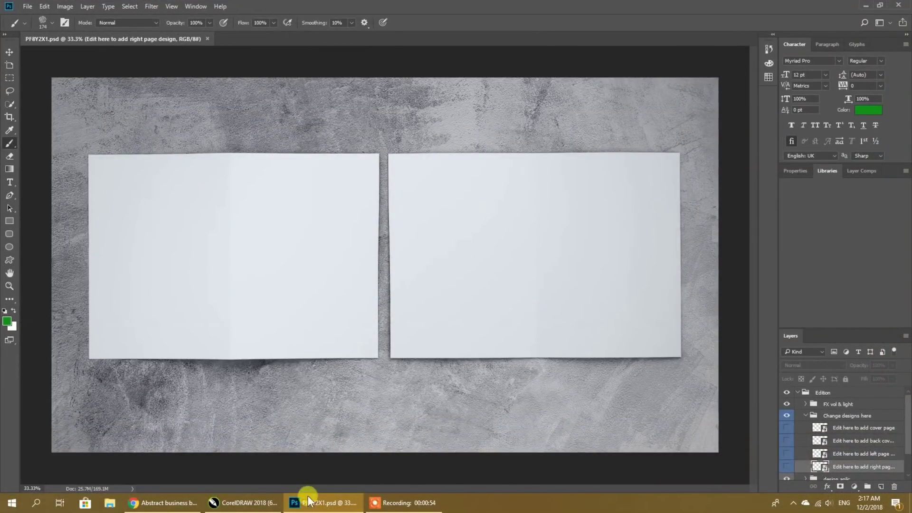
{"action": "left_click", "coordinate": [247, 504]}
{"action": "left_click", "coordinate": [251, 507]}
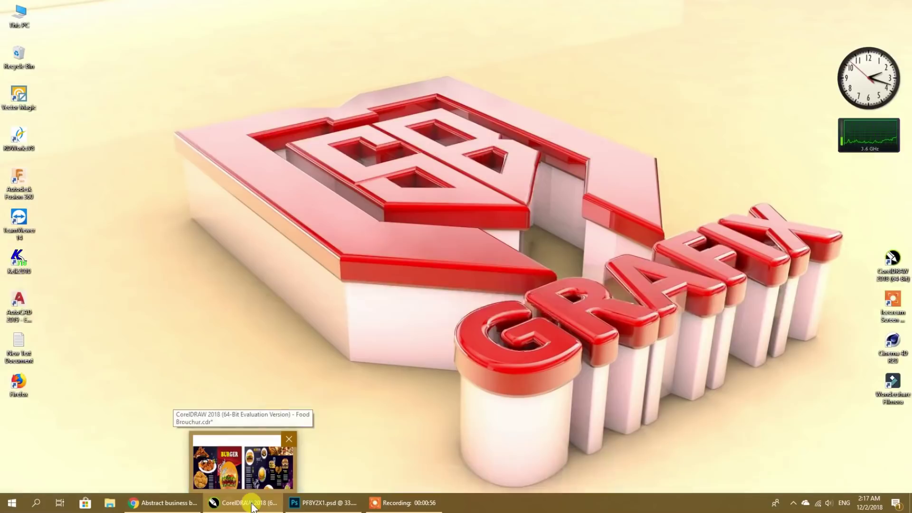
{"action": "left_click", "coordinate": [162, 502]}
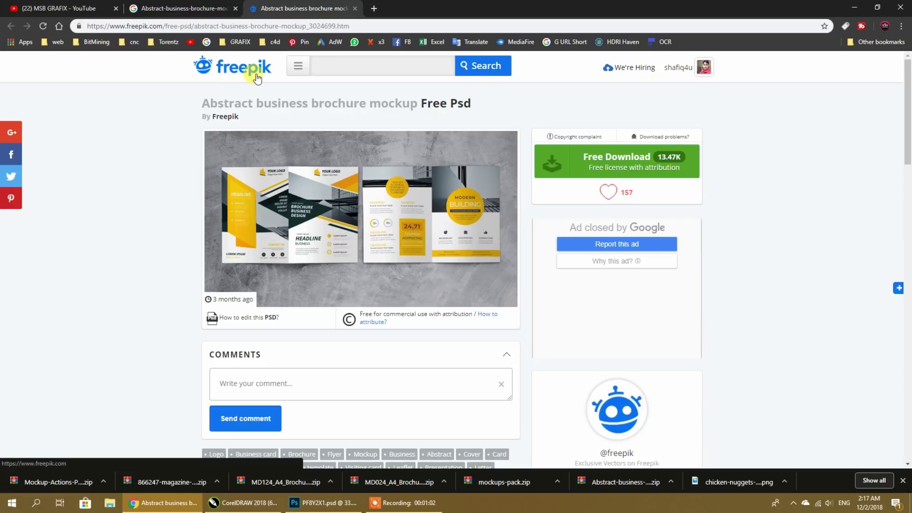
{"action": "left_click", "coordinate": [854, 7]}
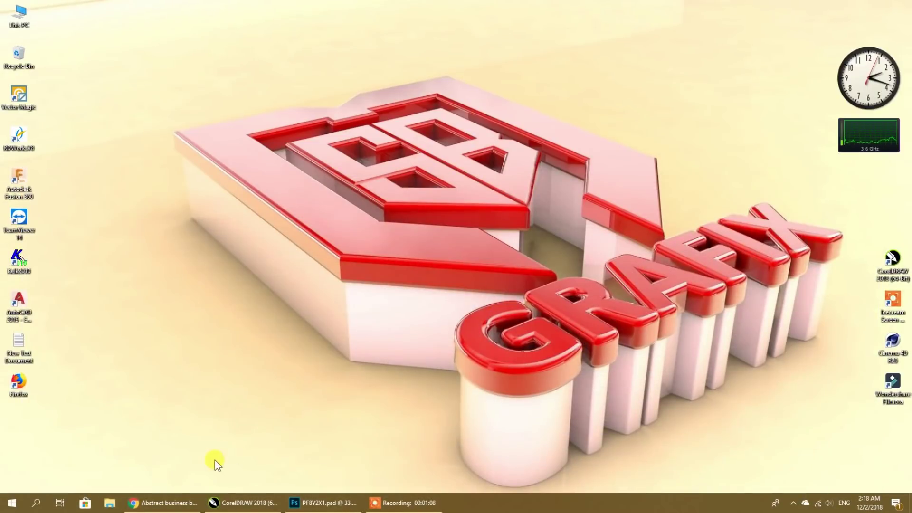
Step: Look through the uploaded videos on the MSB GRAFIX YouTube channel in Chrome
{"action": "left_click", "coordinate": [169, 505]}
{"action": "left_click", "coordinate": [59, 8]}
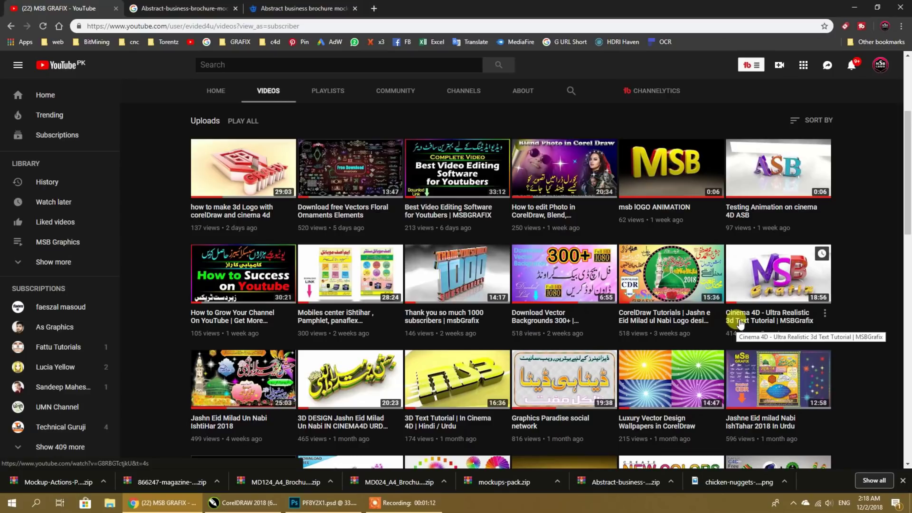
{"action": "scroll", "coordinate": [740, 323], "scroll_direction": "up", "scroll_amount": 4}
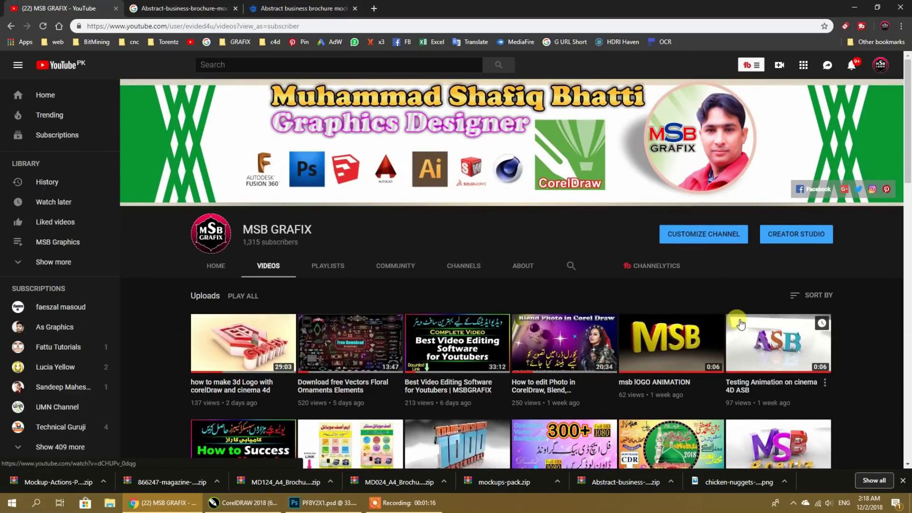
{"action": "scroll", "coordinate": [741, 323], "scroll_direction": "down", "scroll_amount": 15}
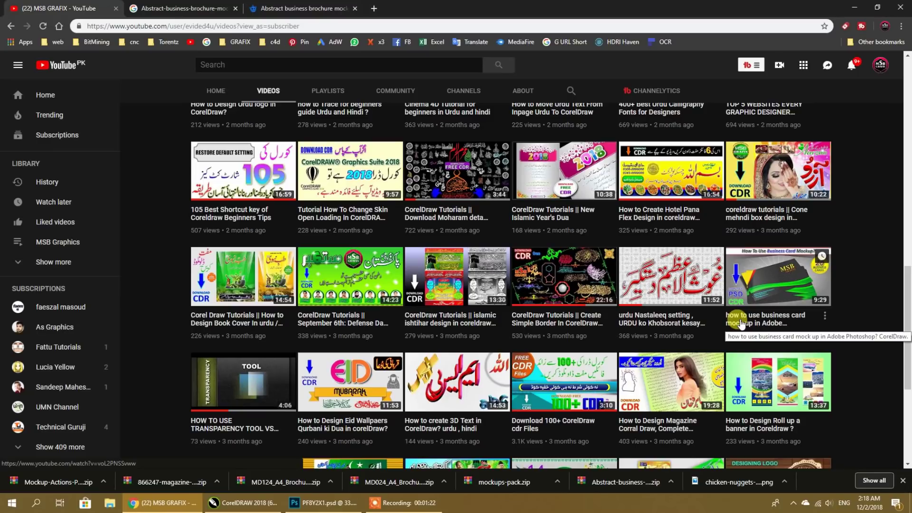
{"action": "scroll", "coordinate": [740, 322], "scroll_direction": "up", "scroll_amount": 15}
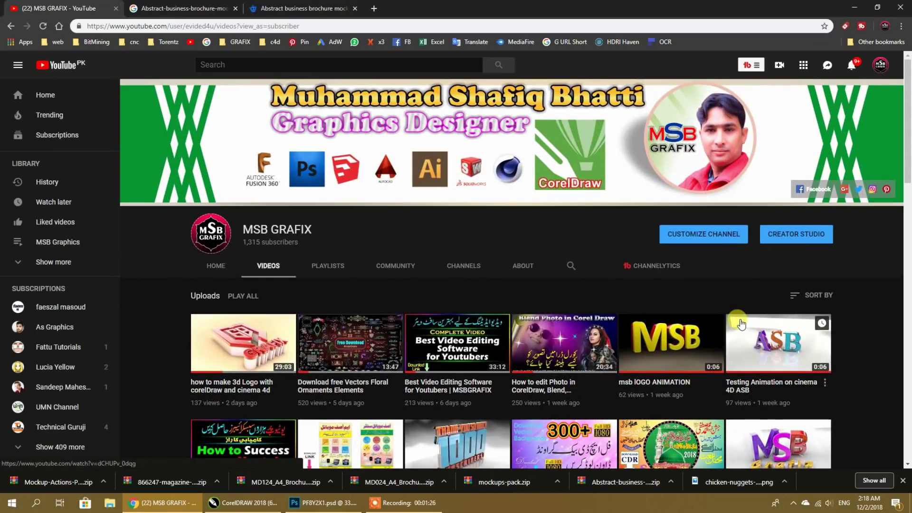
{"action": "scroll", "coordinate": [740, 323], "scroll_direction": "down", "scroll_amount": 2}
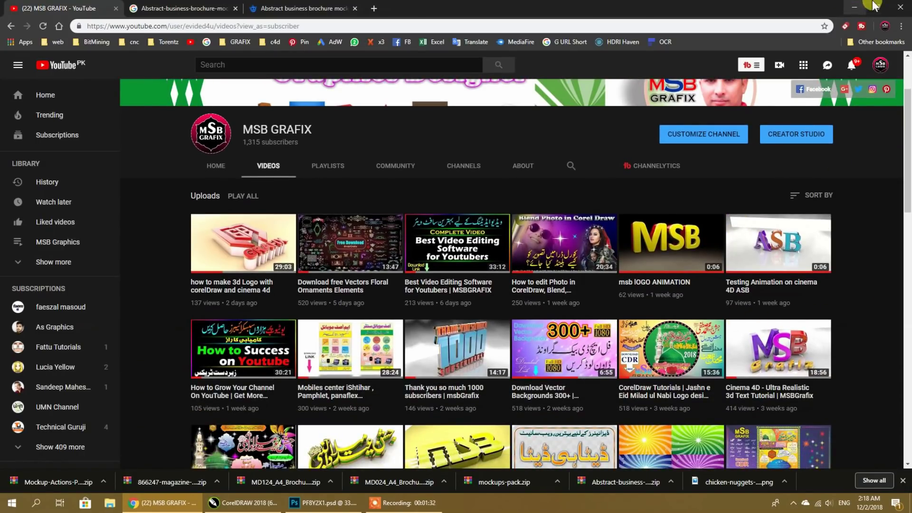
{"action": "left_click", "coordinate": [853, 9]}
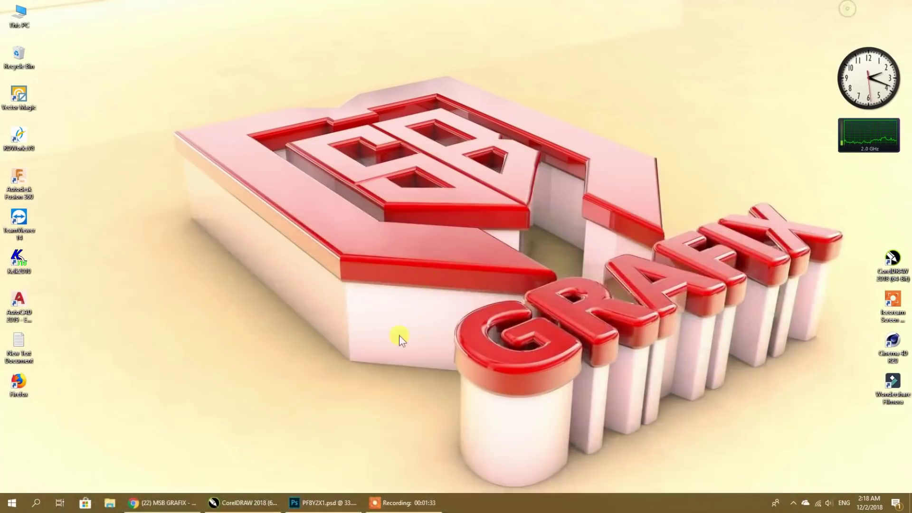
Step: Switch to CorelDRAW to review the brochure pages, and compare them with the blank mockup in Photoshop
{"action": "left_click", "coordinate": [261, 502]}
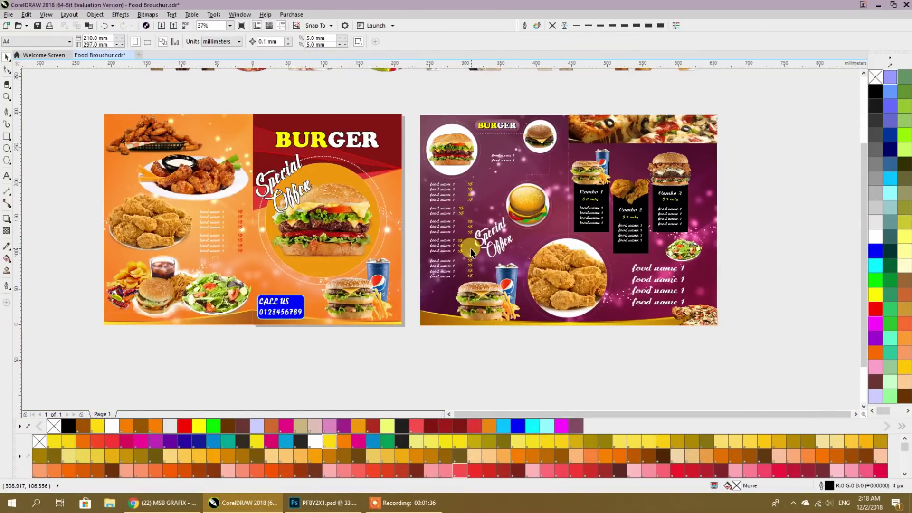
{"action": "scroll", "coordinate": [472, 254], "scroll_direction": "down", "scroll_amount": 2}
{"action": "scroll", "coordinate": [466, 289], "scroll_direction": "up", "scroll_amount": 2}
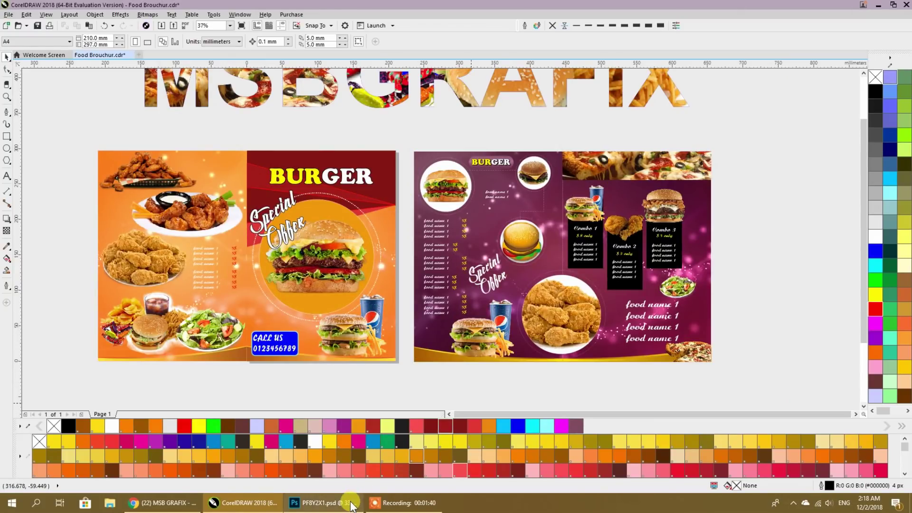
{"action": "mouse_move", "coordinate": [351, 506]}
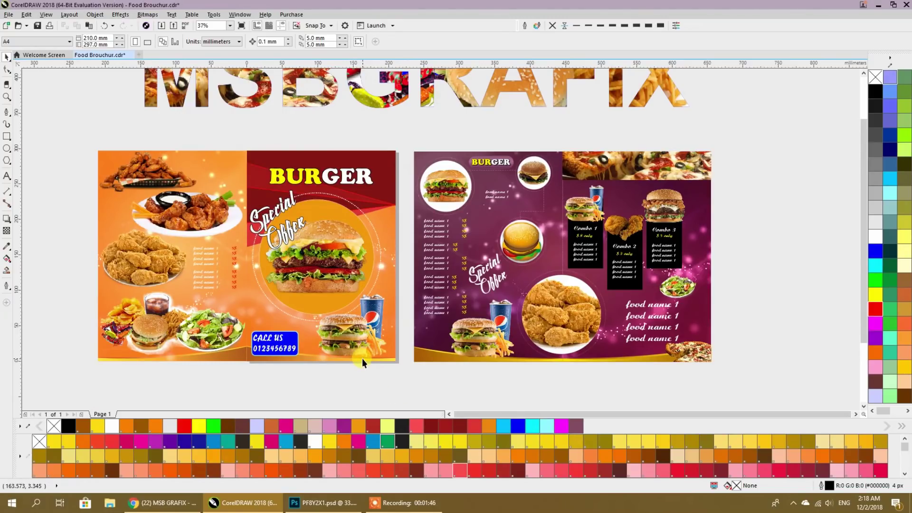
{"action": "left_click", "coordinate": [312, 507]}
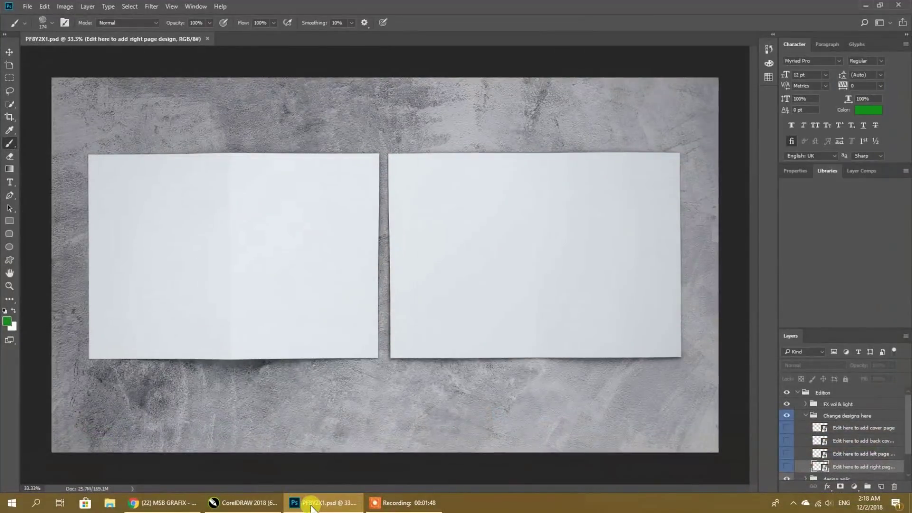
{"action": "left_click", "coordinate": [312, 506]}
Step: Move the orange back page away from the burger cover as one group, leaving a gap, and select the whole cover page
{"action": "left_click_drag", "start_coordinate": [262, 345], "coordinate": [367, 321]}
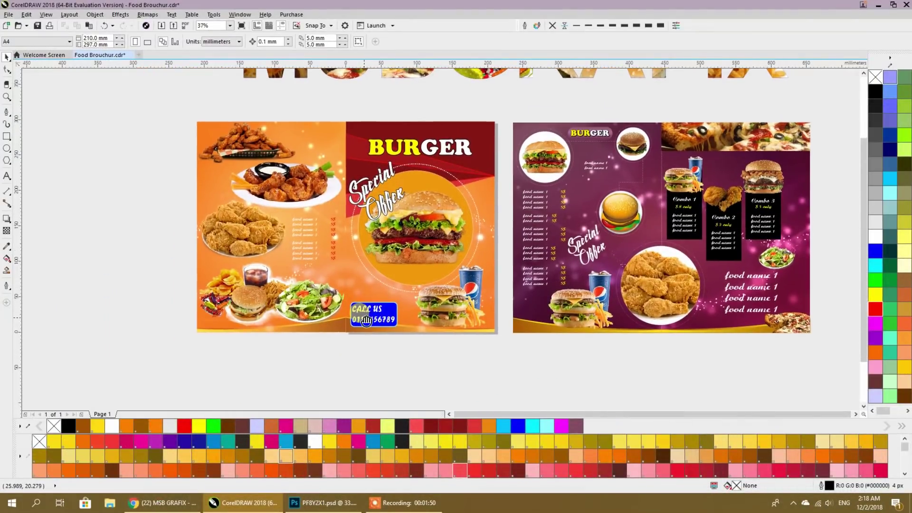
{"action": "left_click_drag", "start_coordinate": [189, 108], "coordinate": [327, 332]}
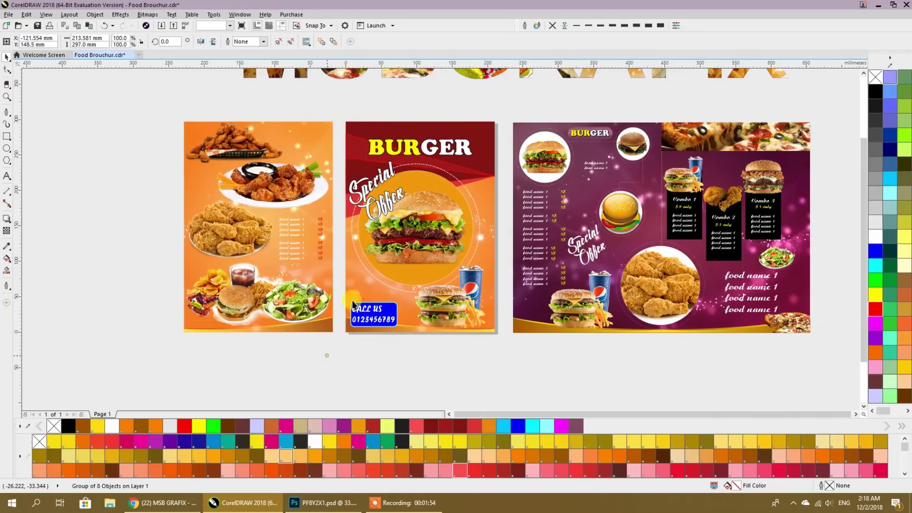
{"action": "left_click", "coordinate": [343, 109]}
{"action": "left_click_drag", "start_coordinate": [343, 110], "coordinate": [501, 353]}
Step: Remove the red outlines from the two dark-red angular shapes behind the BURGER title on the cover
{"action": "scroll", "coordinate": [351, 142], "scroll_direction": "up", "scroll_amount": 1}
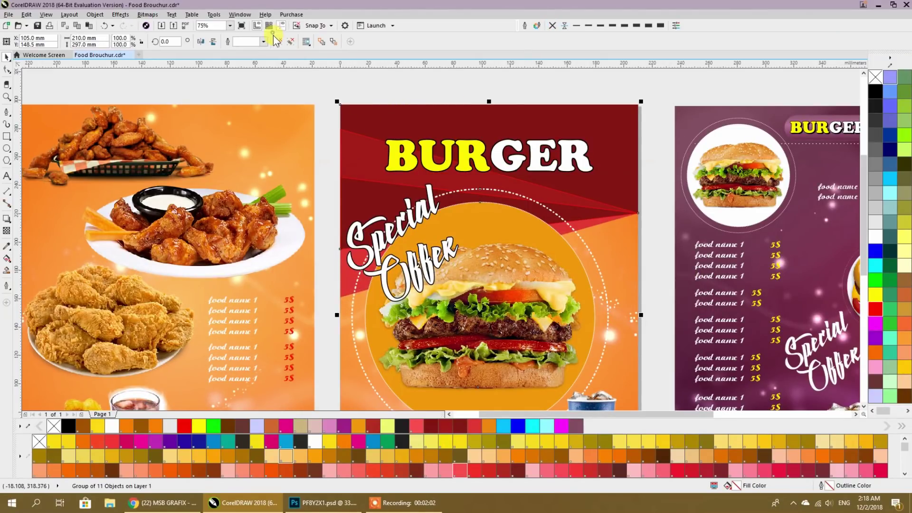
{"action": "left_click", "coordinate": [373, 149]}
{"action": "scroll", "coordinate": [373, 149], "scroll_direction": "up", "scroll_amount": 2}
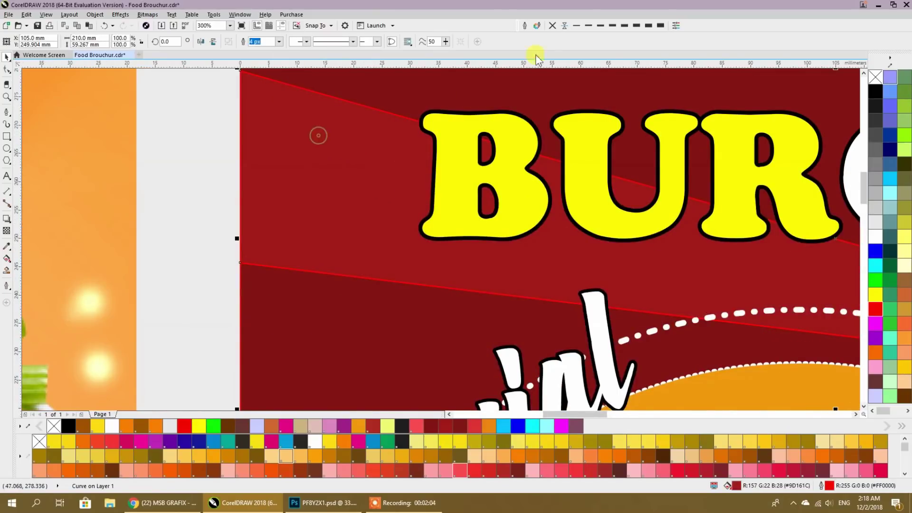
{"action": "left_click", "coordinate": [333, 309]}
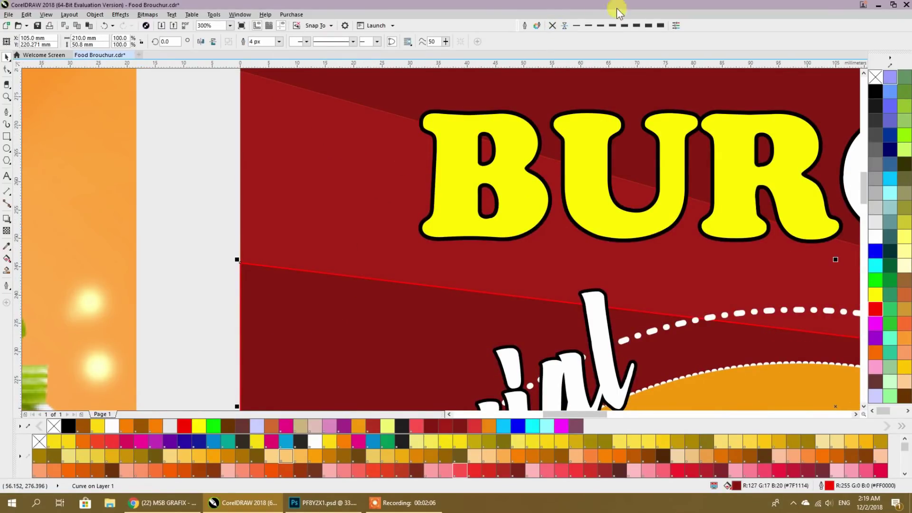
{"action": "left_click", "coordinate": [551, 25]}
{"action": "scroll", "coordinate": [300, 127], "scroll_direction": "down", "scroll_amount": 1}
{"action": "scroll", "coordinate": [301, 127], "scroll_direction": "down", "scroll_amount": 2}
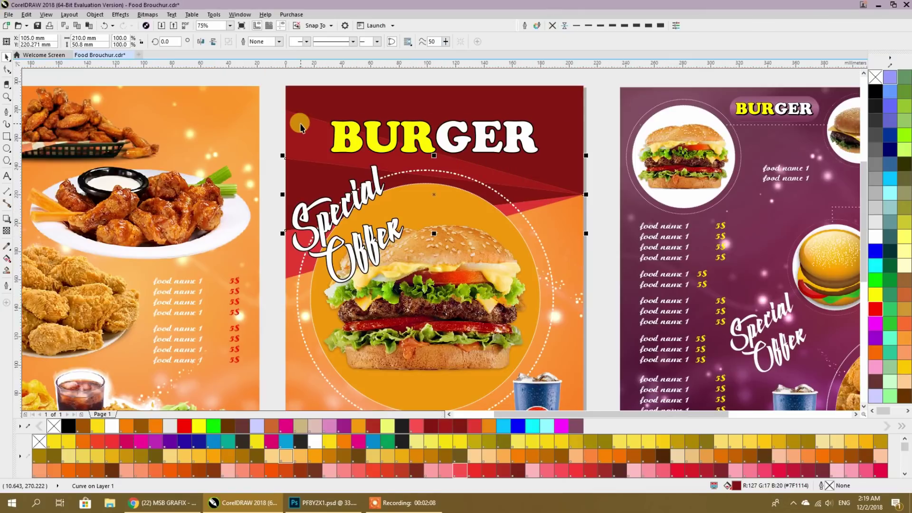
{"action": "left_click", "coordinate": [593, 181]}
{"action": "left_click_drag", "start_coordinate": [572, 181], "coordinate": [462, 177]}
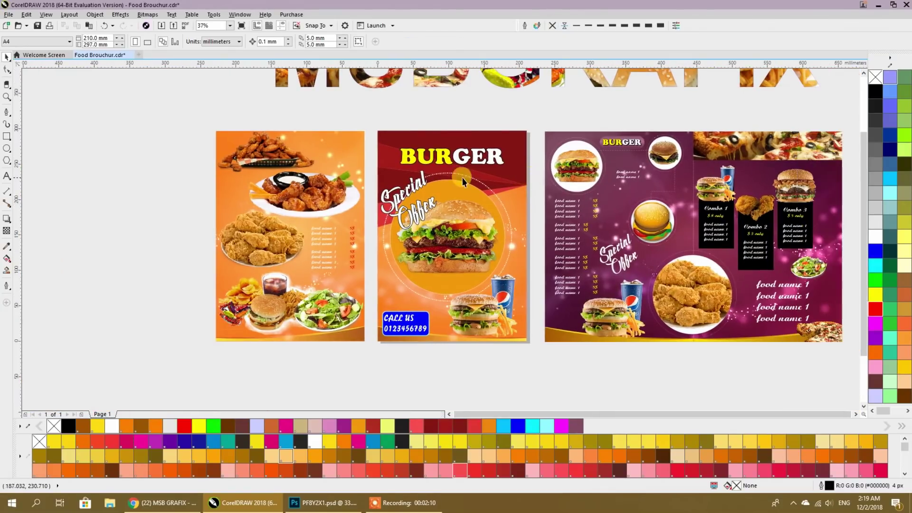
Step: Group the objects of the orange back page, and group the objects of the burger cover page
{"action": "left_click_drag", "start_coordinate": [205, 113], "coordinate": [373, 352]}
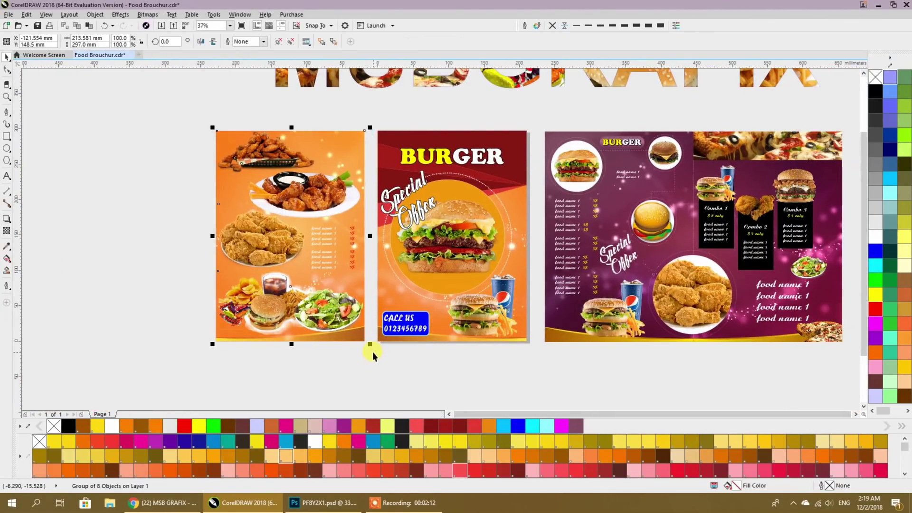
{"action": "key", "text": "ctrl+g"}
{"action": "left_click_drag", "start_coordinate": [370, 113], "coordinate": [290, 333]}
{"action": "key", "text": "ctrl+g"}
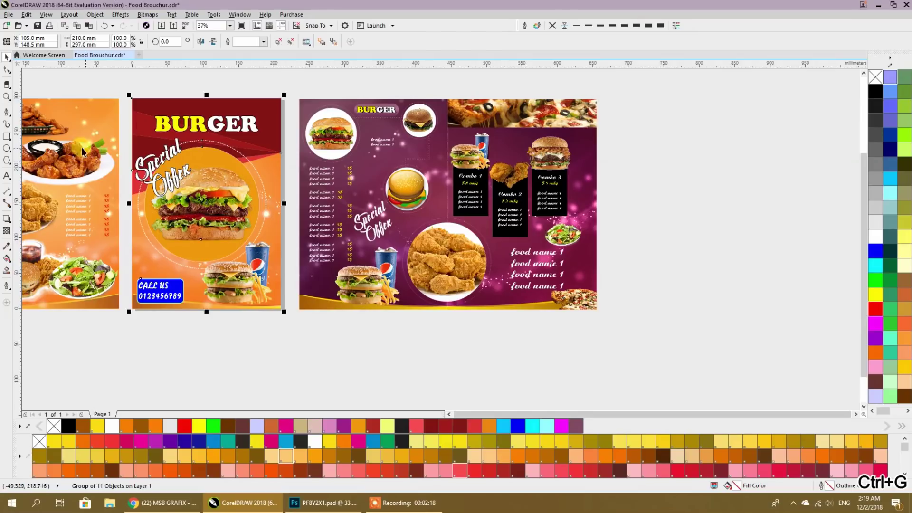
Step: Draw a page-size rectangle of 210 × 297 mm in the empty area beside the purple inside spread
{"action": "left_click", "coordinate": [6, 136]}
{"action": "left_click_drag", "start_coordinate": [637, 103], "coordinate": [693, 152]}
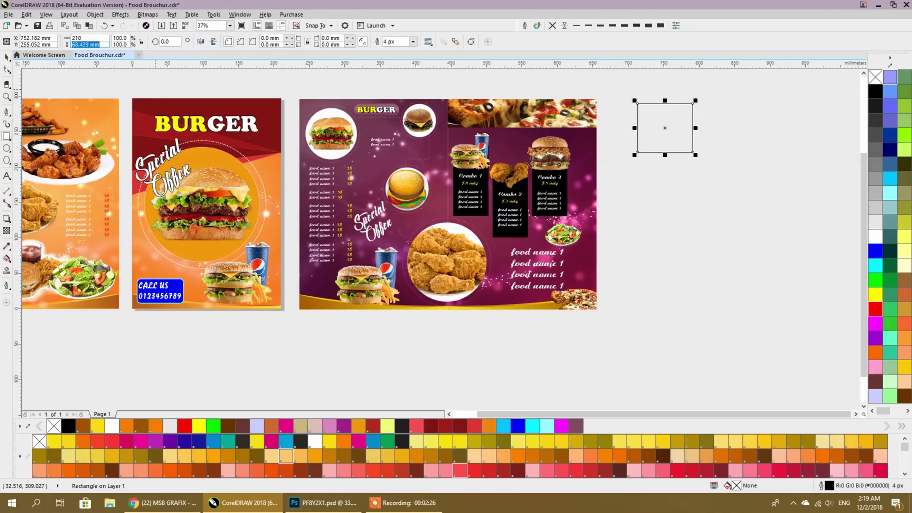
{"action": "type", "text": "7"}
{"action": "key", "text": "Return"}
Step: Check the rectangle over the first page of the purple spread, and move it back to the empty area beside the spread
{"action": "left_click_drag", "start_coordinate": [615, 84], "coordinate": [670, 187]}
{"action": "left_click_drag", "start_coordinate": [646, 126], "coordinate": [300, 99]}
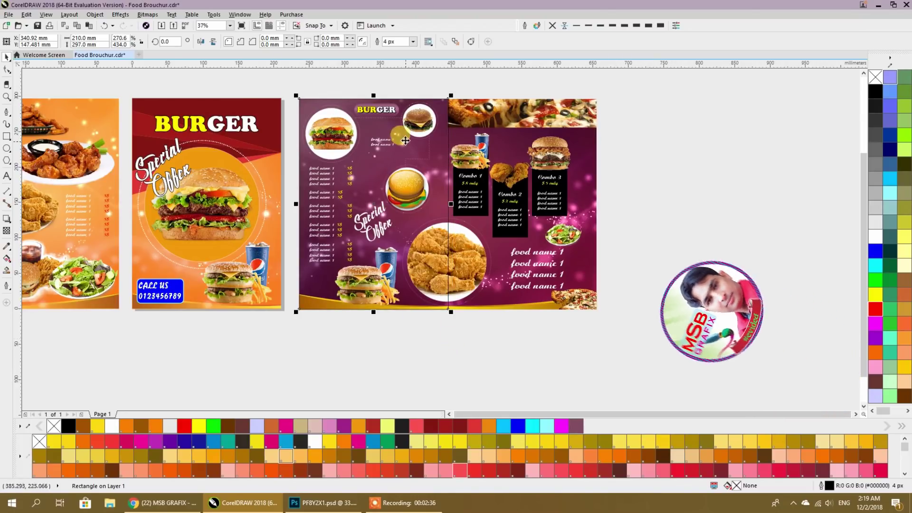
{"action": "left_click_drag", "start_coordinate": [444, 143], "coordinate": [749, 130]}
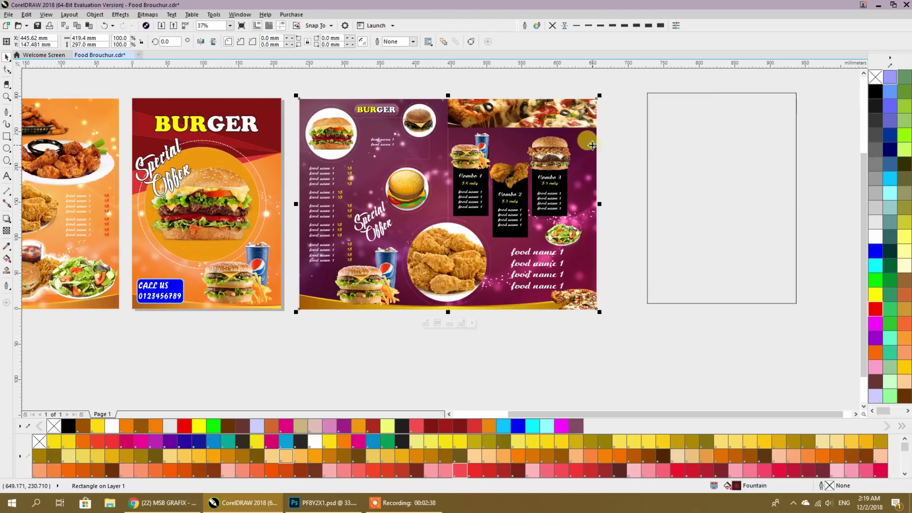
Step: Group all the objects of the purple inside spread together
{"action": "left_click_drag", "start_coordinate": [613, 88], "coordinate": [323, 341]}
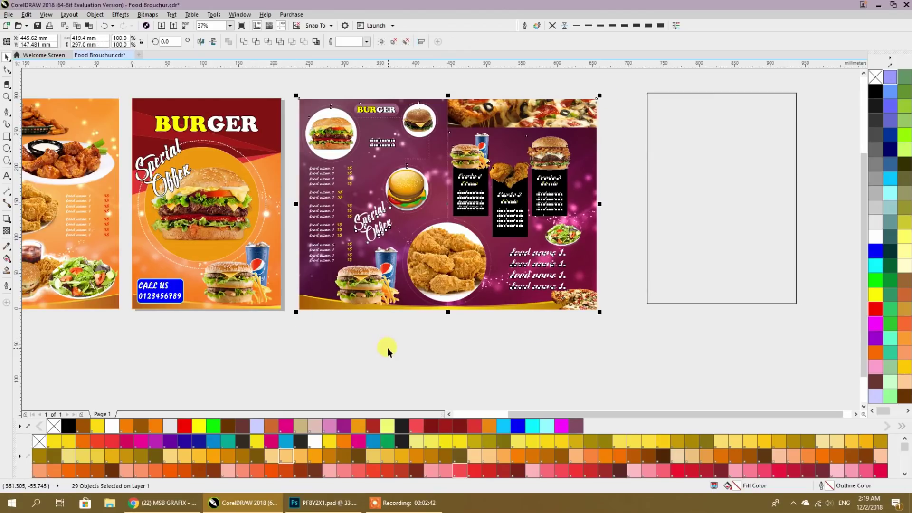
{"action": "key", "text": "ctrl+g"}
{"action": "left_click", "coordinate": [451, 345]}
Step: Duplicate the blank page rectangle and place the copy diagonally below the first one
{"action": "left_click_drag", "start_coordinate": [708, 222], "coordinate": [793, 234]}
{"action": "right_click", "coordinate": [793, 234]}
{"action": "left_click_drag", "start_coordinate": [744, 137], "coordinate": [846, 299]}
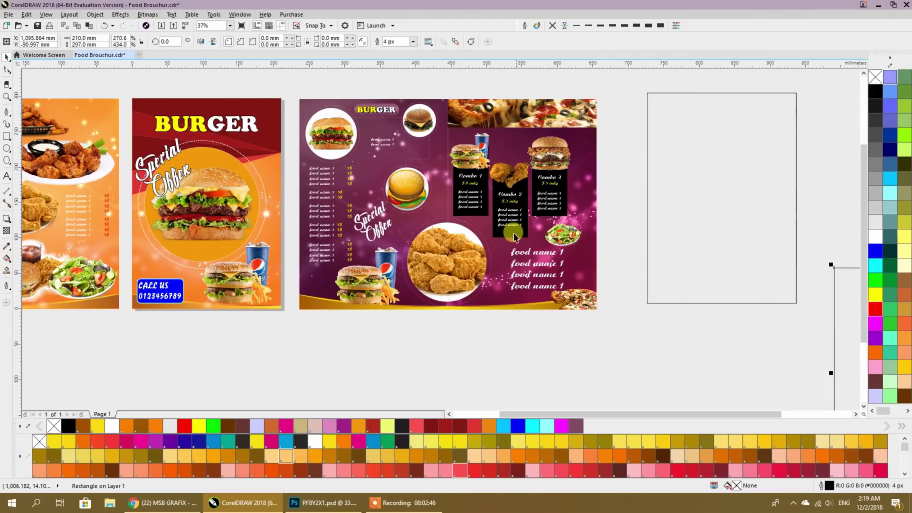
Step: Check the object commands available for the grouped purple spread, and ungroup it into separate objects
{"action": "right_click", "coordinate": [514, 234]}
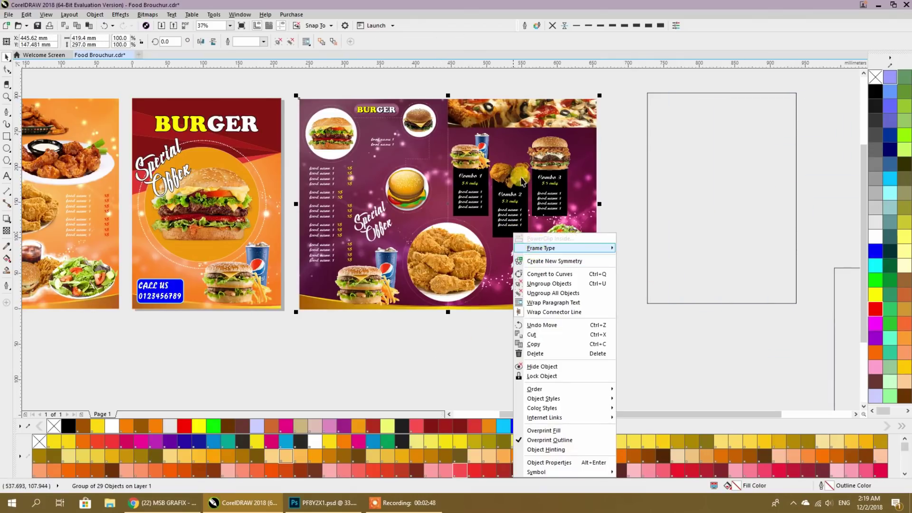
{"action": "left_click", "coordinate": [521, 149]}
{"action": "right_click", "coordinate": [521, 148]}
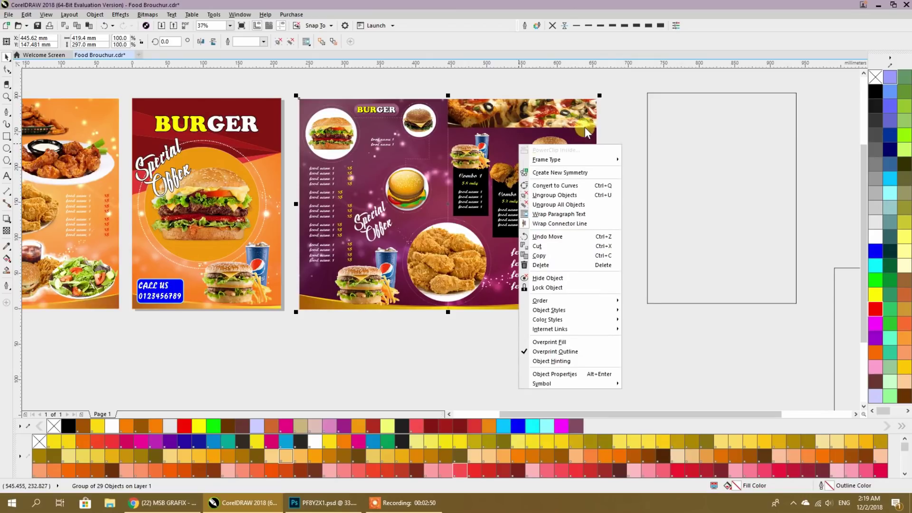
{"action": "left_click", "coordinate": [614, 123]}
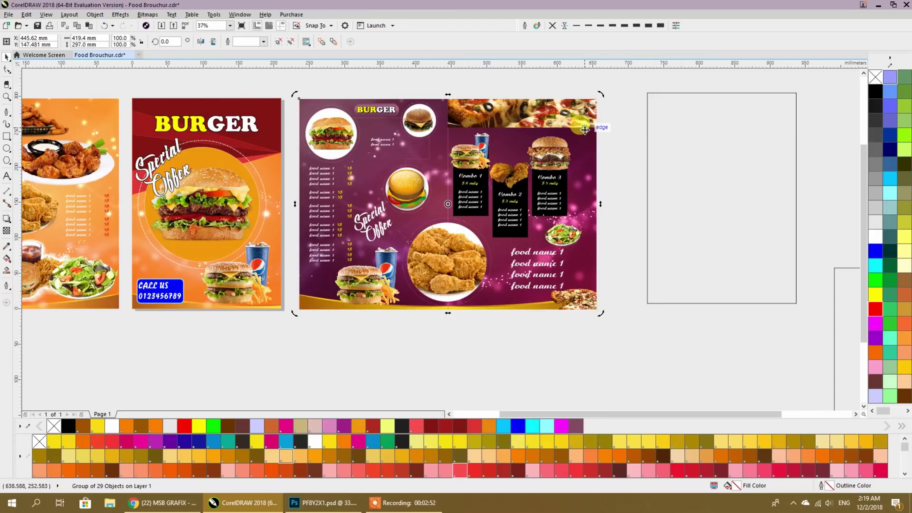
{"action": "left_click", "coordinate": [607, 129]}
{"action": "left_click", "coordinate": [461, 232]}
{"action": "left_click", "coordinate": [457, 358]}
{"action": "left_click", "coordinate": [462, 283]}
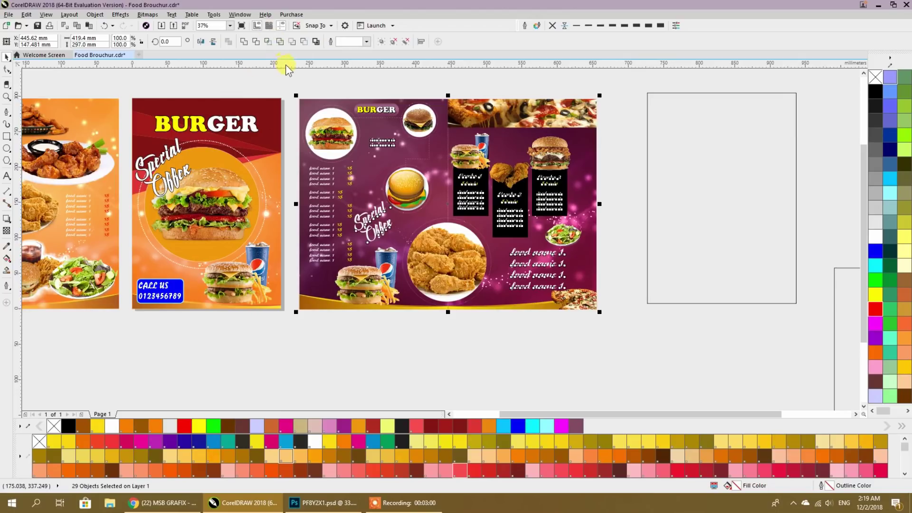
Step: Break up the nested groups on the purple spread's burger menu page, and group that page's contents without the background
{"action": "left_click_drag", "start_coordinate": [286, 87], "coordinate": [450, 320]}
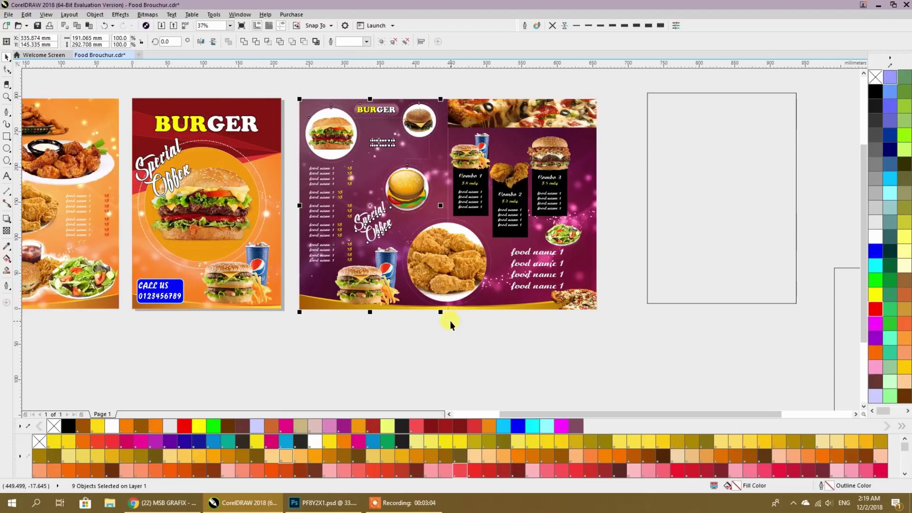
{"action": "left_click", "coordinate": [440, 282], "text": "shift"}
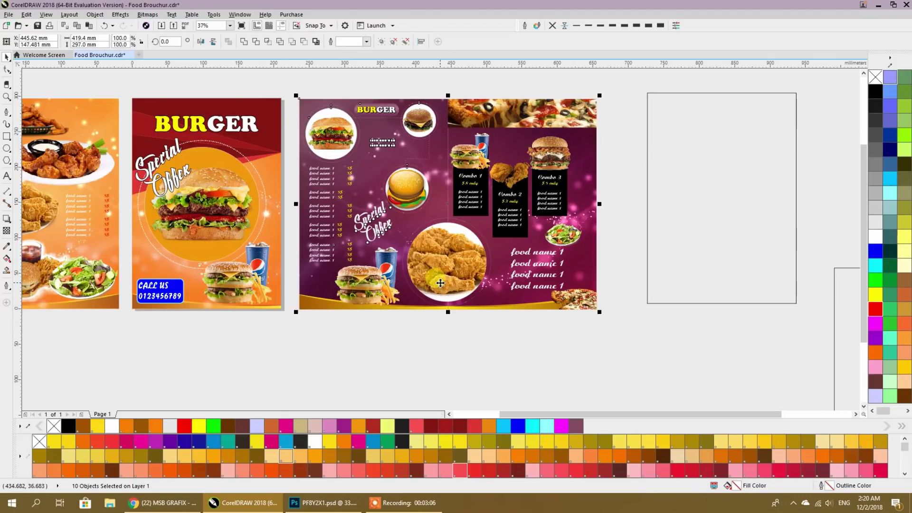
{"action": "left_click", "coordinate": [394, 43]}
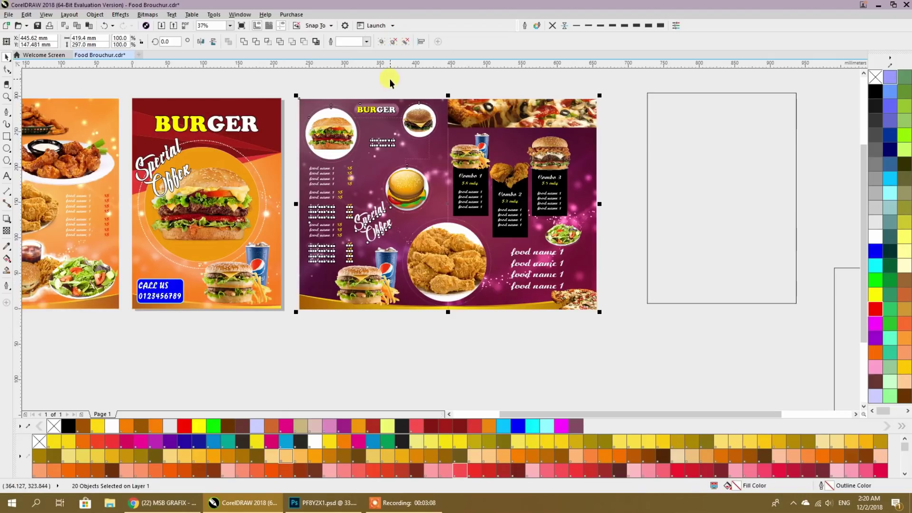
{"action": "left_click", "coordinate": [390, 78]}
{"action": "left_click", "coordinate": [332, 110]}
{"action": "left_click_drag", "start_coordinate": [292, 89], "coordinate": [447, 323]}
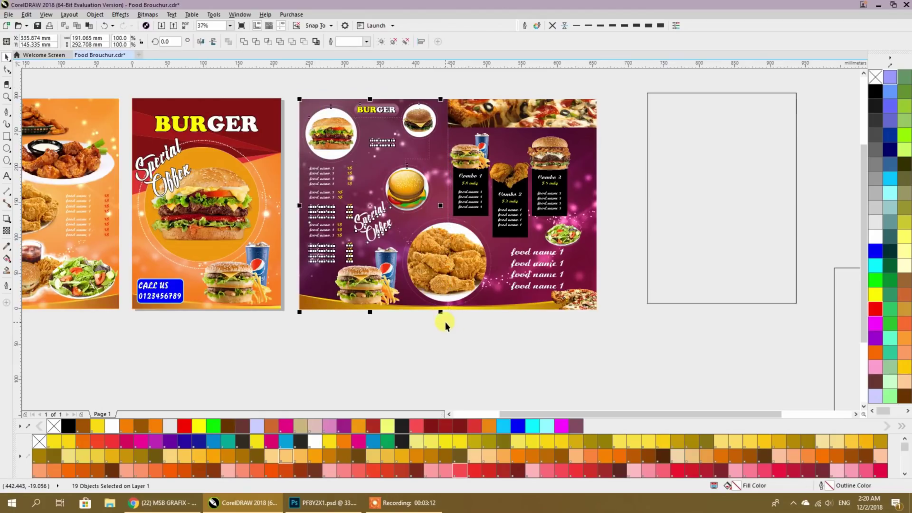
{"action": "key", "text": "ctrl+g"}
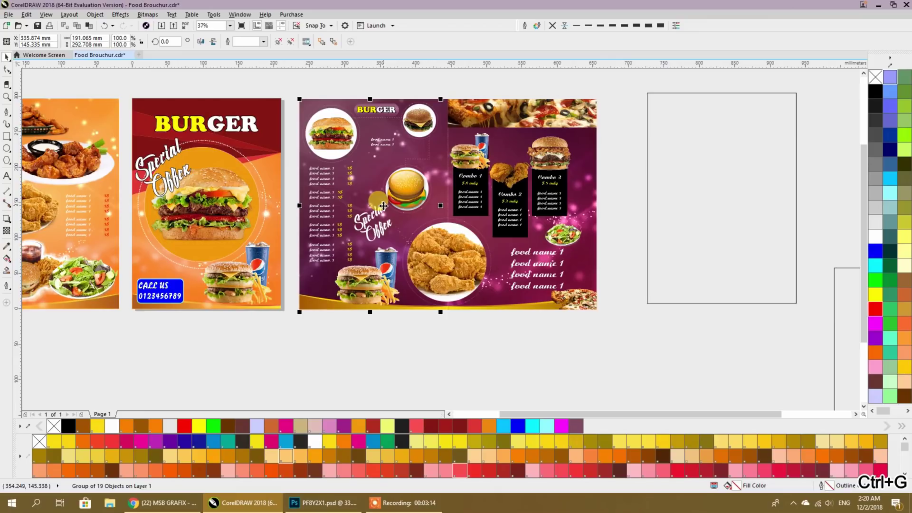
{"action": "left_click", "coordinate": [596, 144]}
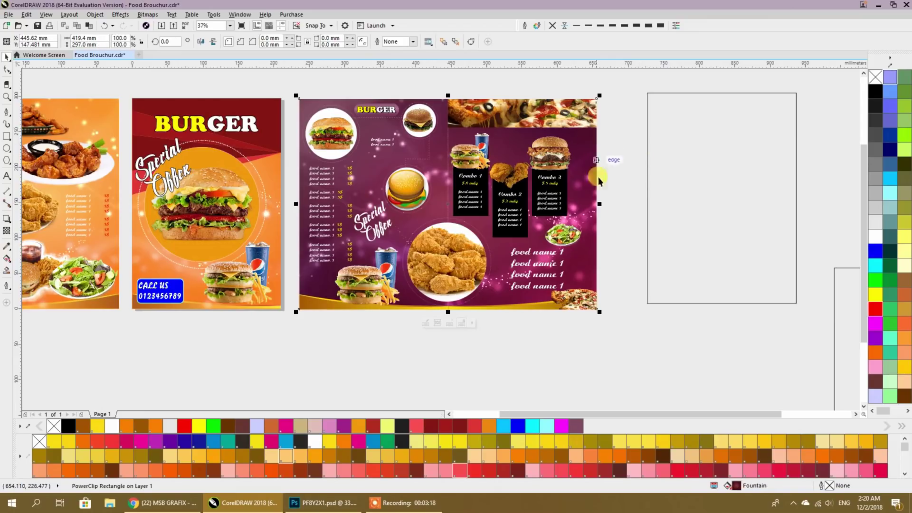
{"action": "left_click_drag", "start_coordinate": [601, 256], "coordinate": [548, 235]}
{"action": "left_click", "coordinate": [576, 236]}
{"action": "double_click", "coordinate": [540, 187]}
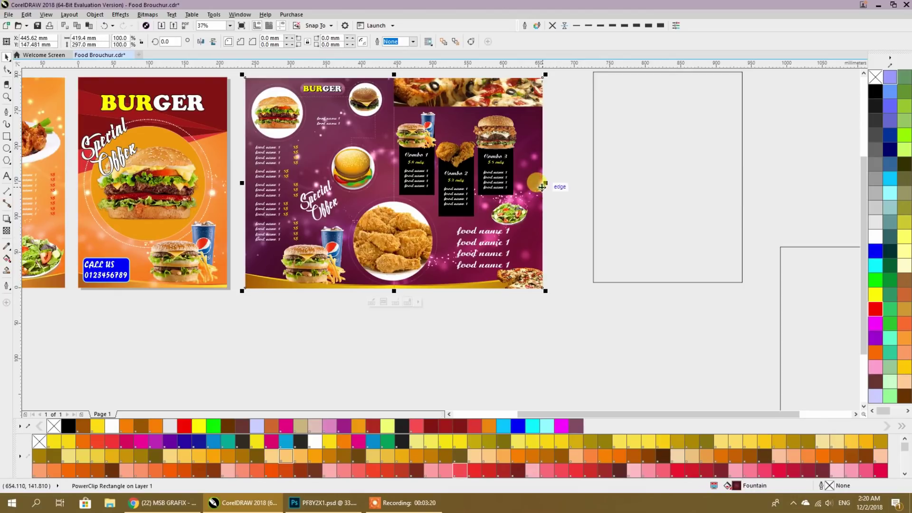
{"action": "left_click_drag", "start_coordinate": [562, 178], "coordinate": [808, 267]}
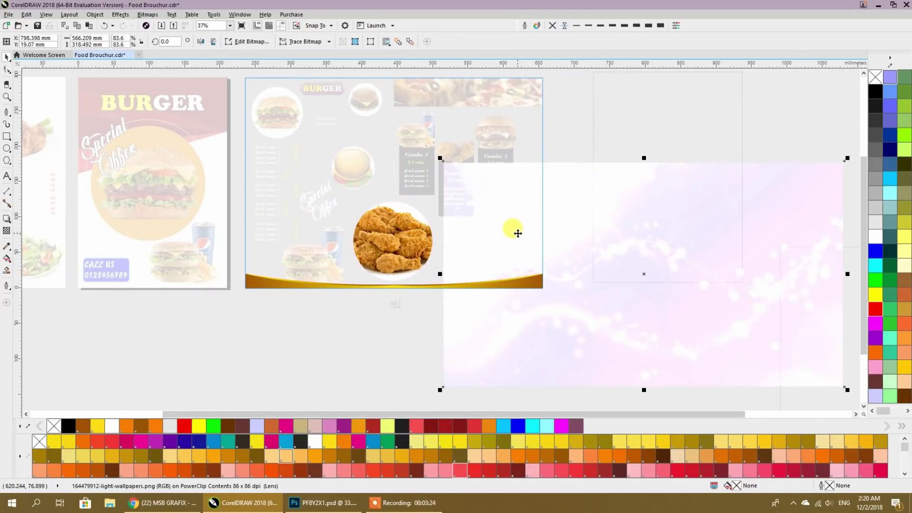
{"action": "key", "text": "ctrl+z"}
{"action": "key", "text": "ctrl+z"}
{"action": "scroll", "coordinate": [526, 275], "scroll_direction": "down", "scroll_amount": 2}
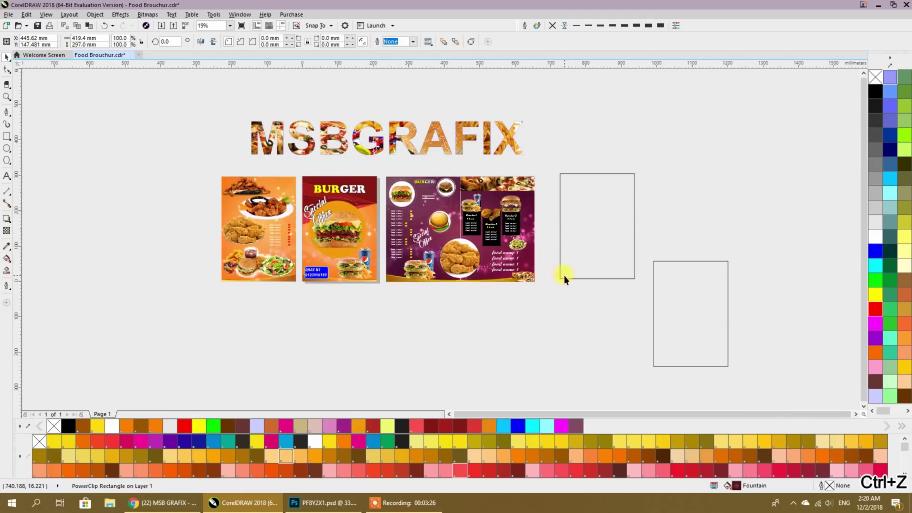
Step: Duplicate the purple spread background below the design, extract its PowerClip contents, and move the light wallpaper image off it
{"action": "left_click_drag", "start_coordinate": [534, 210], "coordinate": [521, 342]}
{"action": "left_click", "coordinate": [403, 274]}
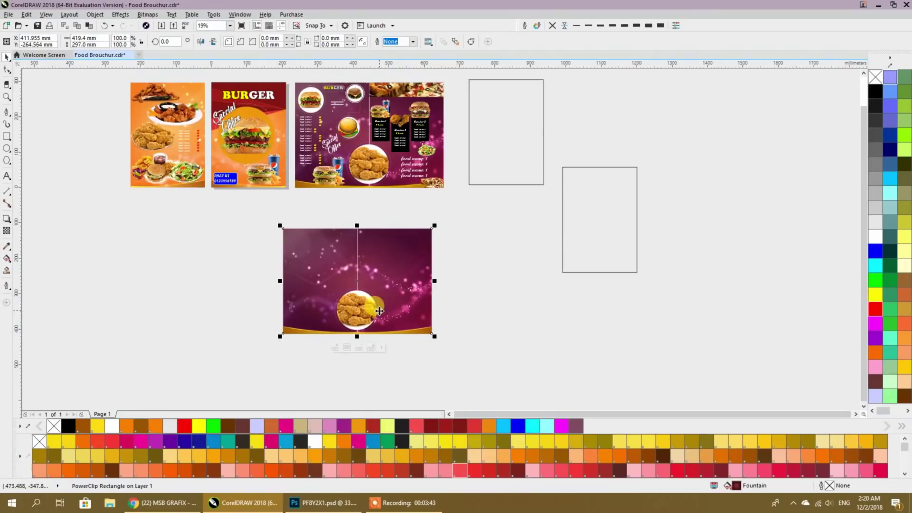
{"action": "right_click", "coordinate": [383, 274]}
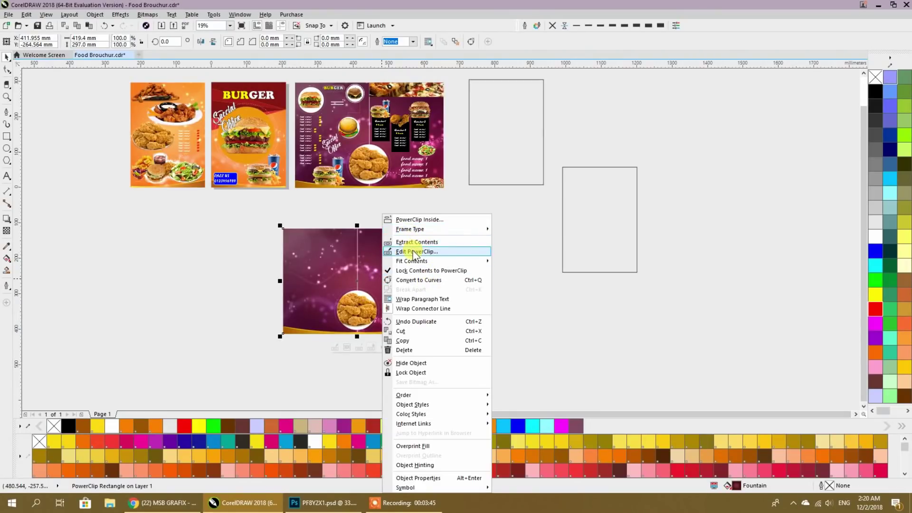
{"action": "left_click", "coordinate": [417, 242]}
{"action": "left_click", "coordinate": [499, 286]}
{"action": "left_click_drag", "start_coordinate": [438, 316], "coordinate": [221, 312]}
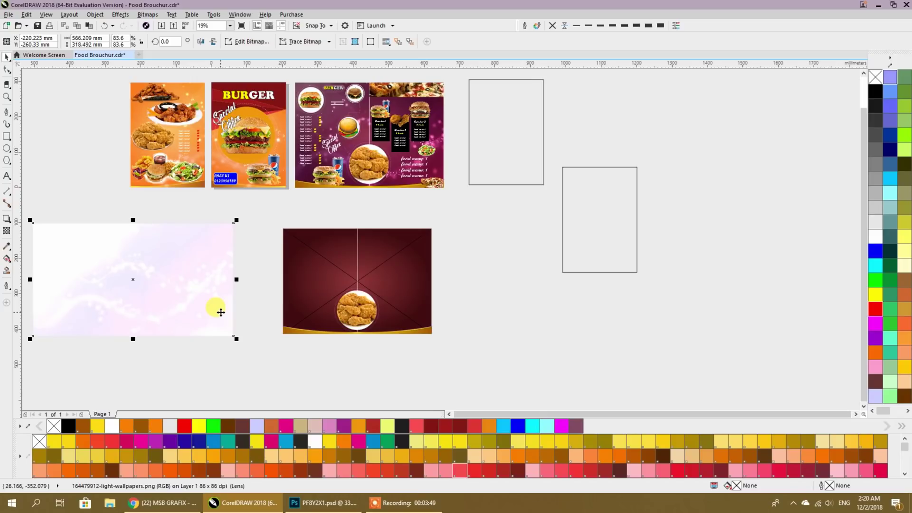
Step: Copy the dark-red fountain fill from the spread background to both blank page rectangles, and delete that duplicate background
{"action": "left_click_drag", "start_coordinate": [394, 277], "coordinate": [510, 150]}
{"action": "left_click_drag", "start_coordinate": [519, 275], "coordinate": [627, 226]}
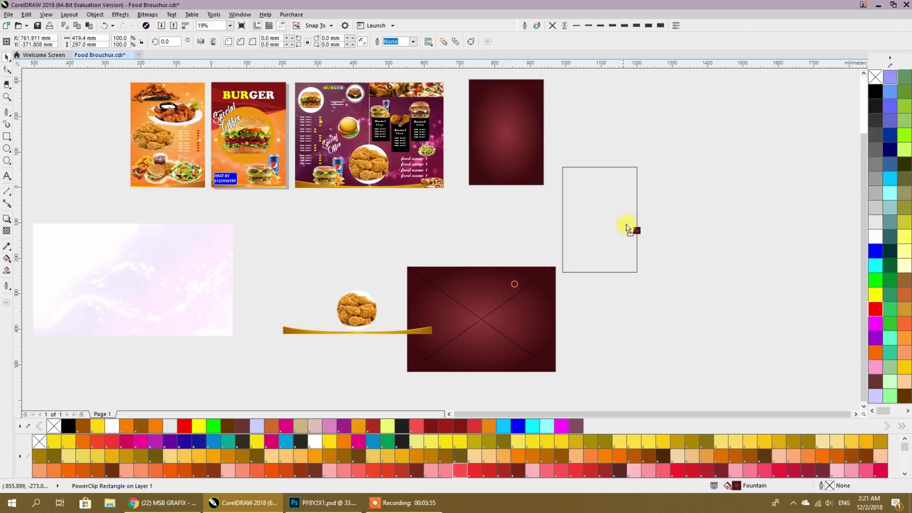
{"action": "left_click", "coordinate": [497, 302]}
{"action": "key", "text": "Delete"}
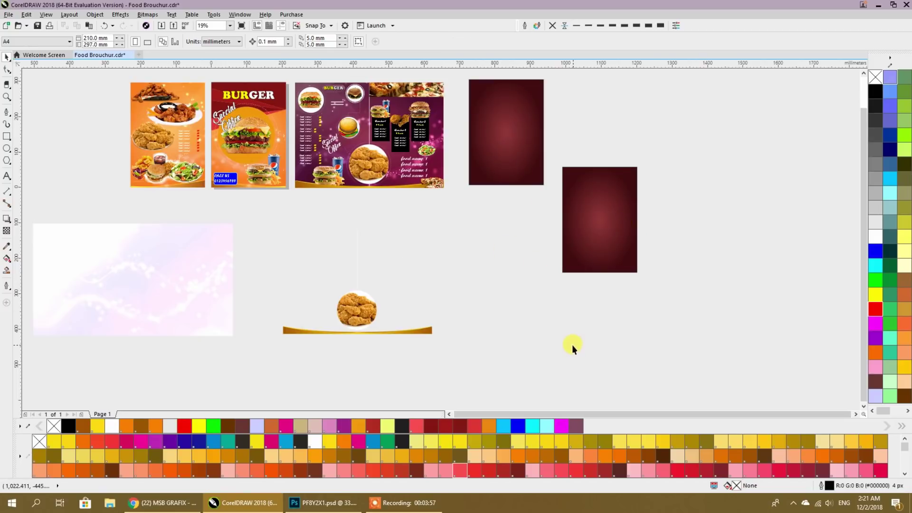
Step: Duplicate the light wallpaper image and PowerClip one copy inside each of the two dark-red pages
{"action": "left_click_drag", "start_coordinate": [195, 291], "coordinate": [760, 141]}
{"action": "right_click", "coordinate": [761, 140]}
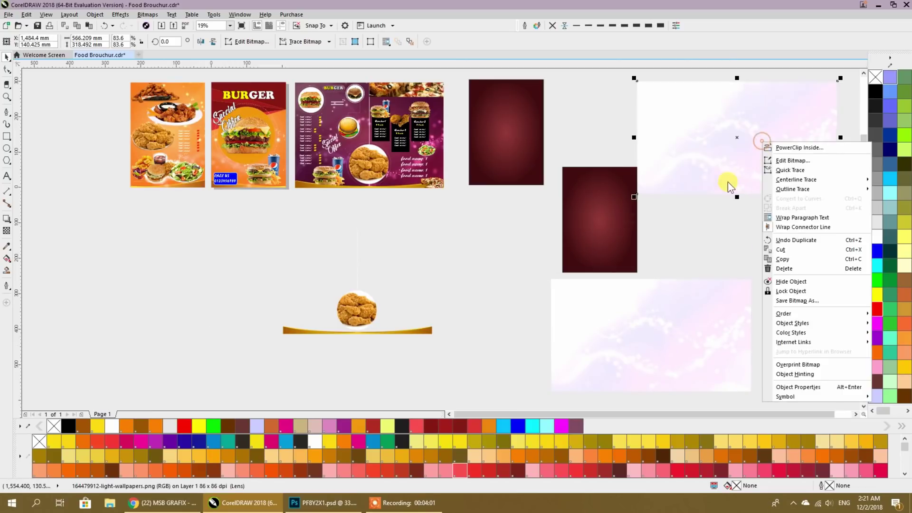
{"action": "left_click", "coordinate": [779, 148]}
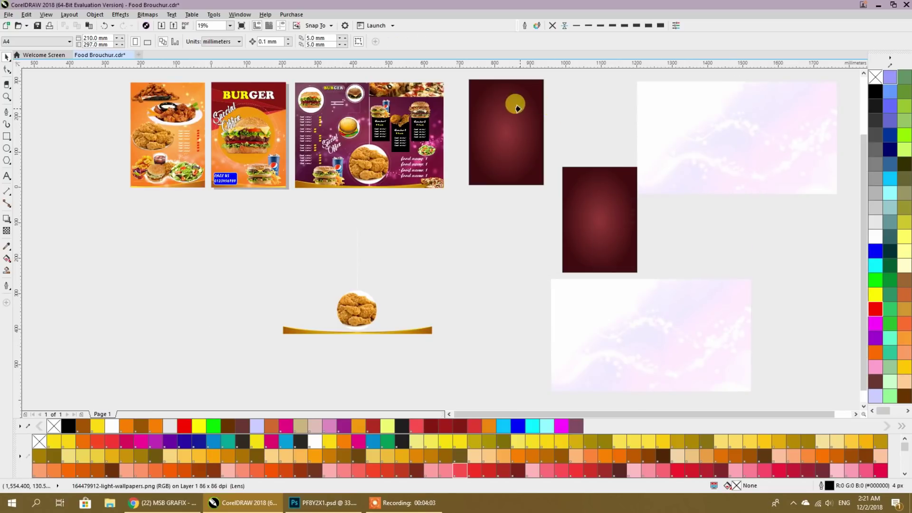
{"action": "left_click", "coordinate": [516, 102]}
{"action": "right_click", "coordinate": [625, 312]}
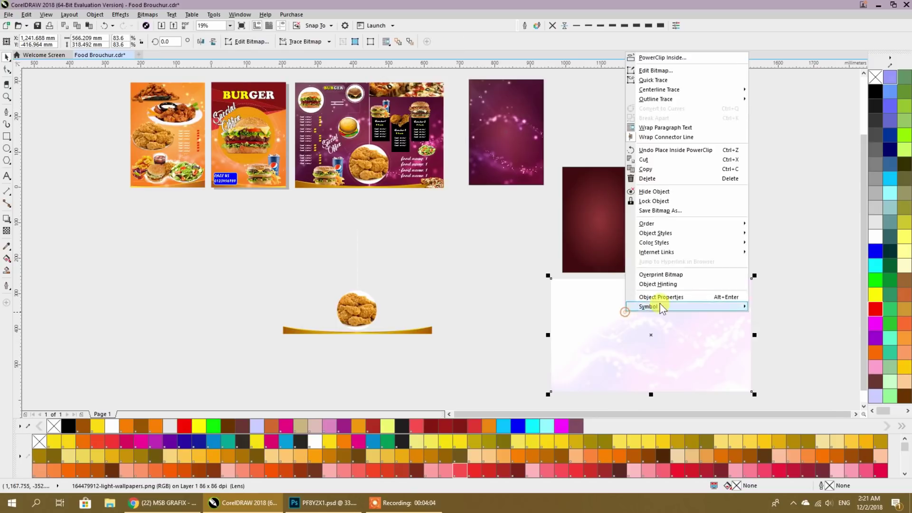
{"action": "left_click", "coordinate": [664, 58]}
{"action": "left_click", "coordinate": [614, 222]}
Step: Reposition the wallpaper inside the lower page's PowerClip so its left part fills the page
{"action": "double_click", "coordinate": [611, 239]}
{"action": "left_click_drag", "start_coordinate": [667, 250], "coordinate": [719, 251]}
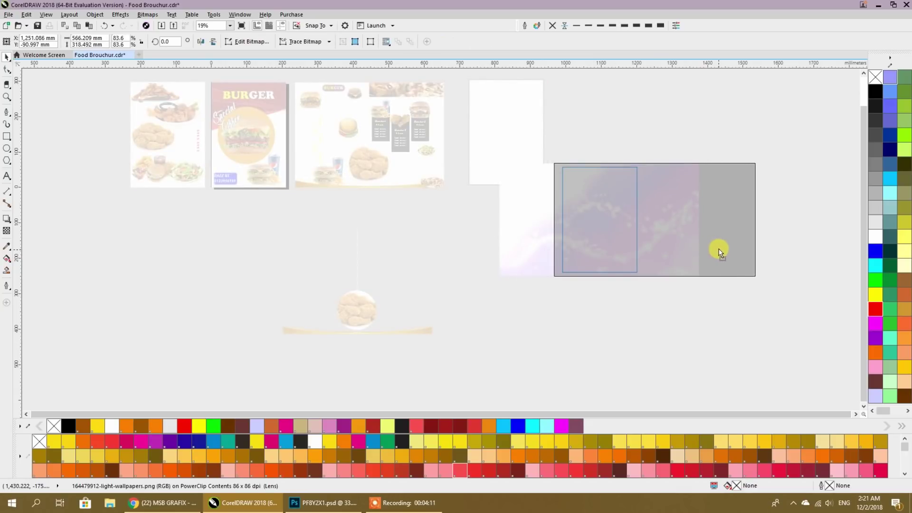
{"action": "left_click", "coordinate": [676, 301]}
{"action": "left_click", "coordinate": [522, 218], "text": "ctrl"}
Step: Shift the wallpaper inside the upper page's PowerClip so its right part fills the page
{"action": "double_click", "coordinate": [515, 132]}
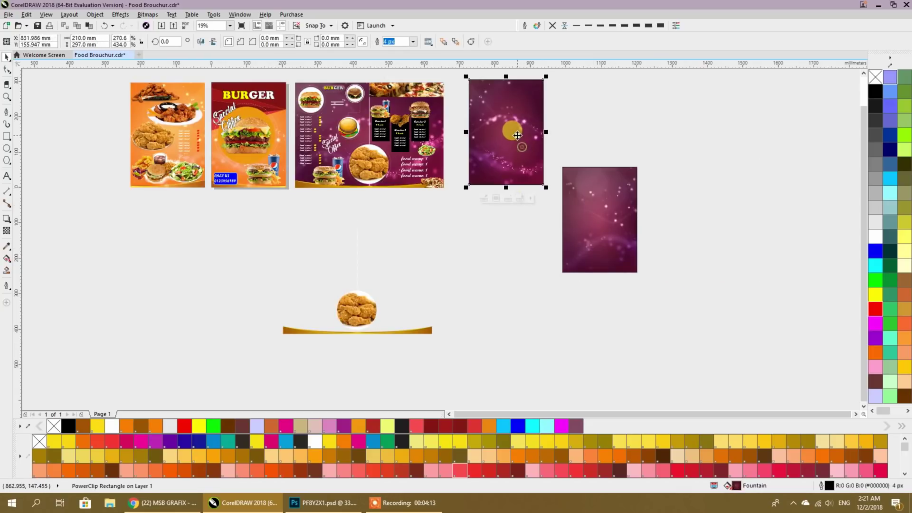
{"action": "left_click", "coordinate": [523, 157]}
{"action": "left_click", "coordinate": [582, 142]}
{"action": "left_click_drag", "start_coordinate": [590, 138], "coordinate": [539, 147]}
{"action": "left_click", "coordinate": [634, 164]}
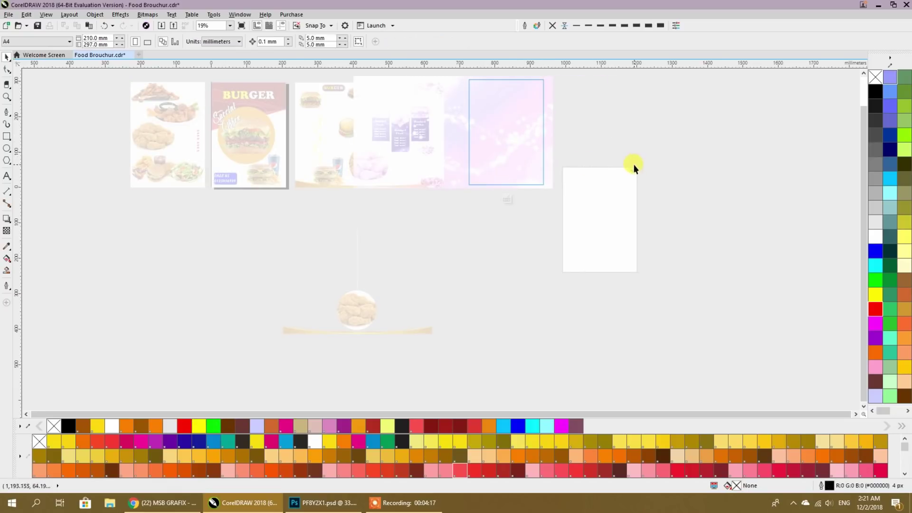
{"action": "left_click", "coordinate": [650, 158], "text": "ctrl"}
Step: Move the extracted fried chicken plate and the golden curved strip into the empty area below the two new purple pages
{"action": "left_click_drag", "start_coordinate": [542, 264], "coordinate": [367, 291]}
{"action": "left_click", "coordinate": [511, 307]}
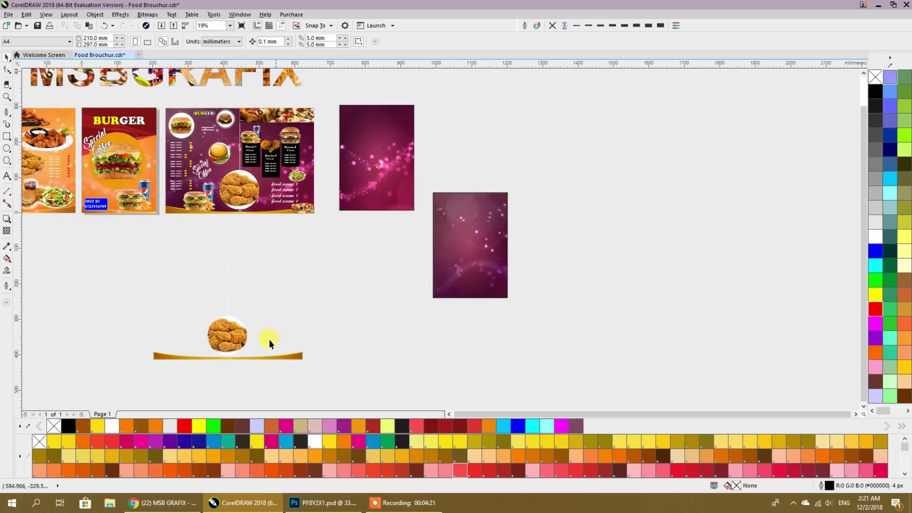
{"action": "left_click", "coordinate": [229, 334]}
{"action": "left_click_drag", "start_coordinate": [228, 335], "coordinate": [420, 339]}
{"action": "left_click", "coordinate": [267, 359]}
{"action": "left_click_drag", "start_coordinate": [267, 360], "coordinate": [589, 349]}
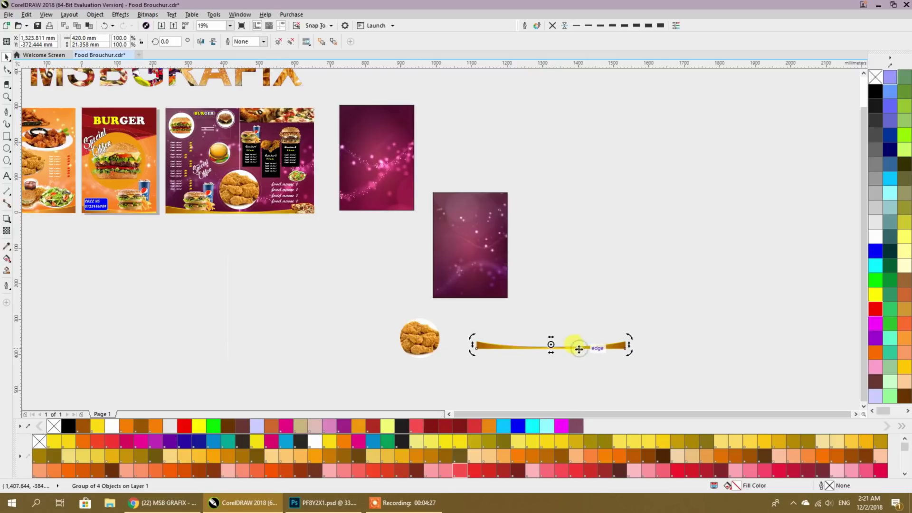
{"action": "left_click", "coordinate": [579, 360]}
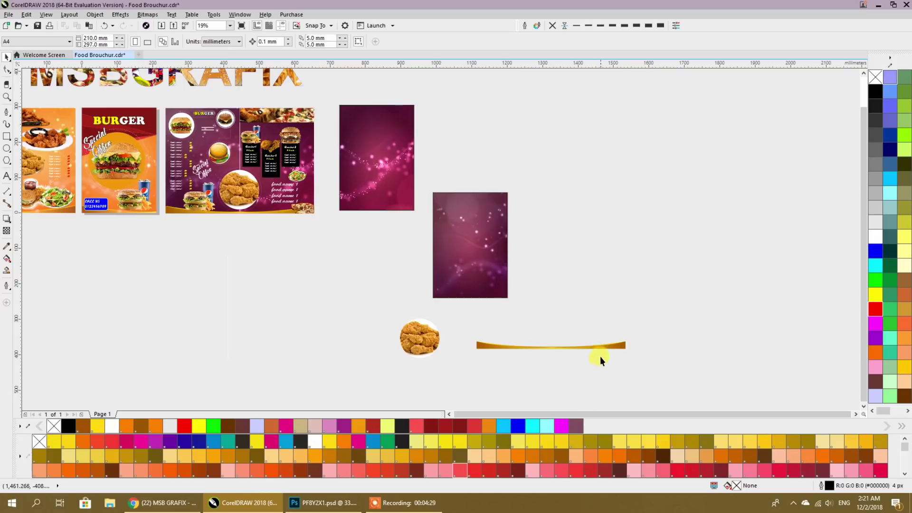
Step: Separate the right half of the golden curved strip and move it beside the lower purple page
{"action": "left_click_drag", "start_coordinate": [559, 374], "coordinate": [544, 392]}
{"action": "left_click_drag", "start_coordinate": [584, 346], "coordinate": [616, 298]}
{"action": "scroll", "coordinate": [615, 298], "scroll_direction": "up", "scroll_amount": 4}
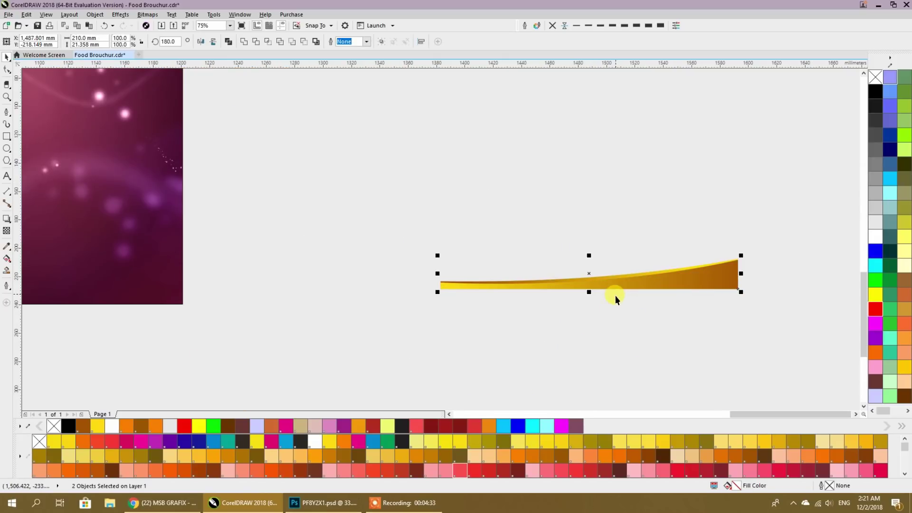
Step: PowerClip the right half of the golden curved strip inside the lower purple page and open the clip's contents for editing
{"action": "scroll", "coordinate": [615, 298], "scroll_direction": "down", "scroll_amount": 2}
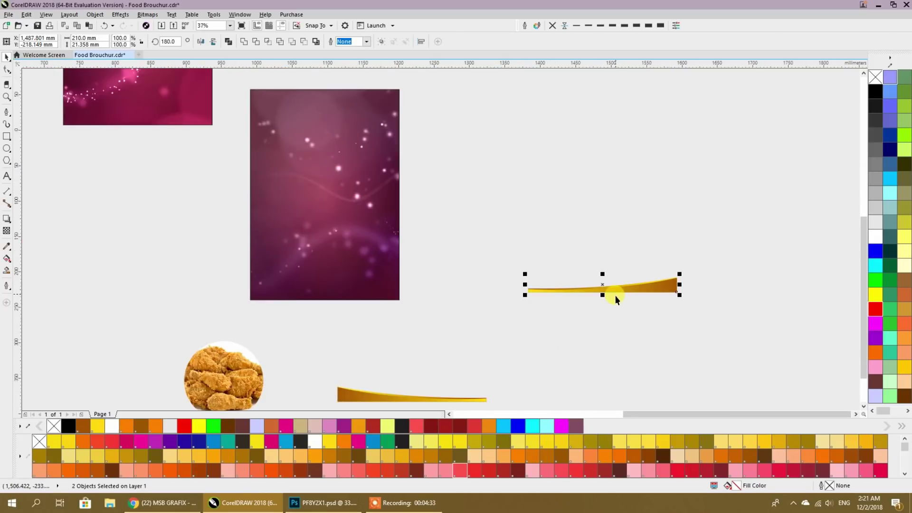
{"action": "right_click", "coordinate": [676, 285]}
{"action": "left_click", "coordinate": [702, 70]}
{"action": "left_click", "coordinate": [348, 237]}
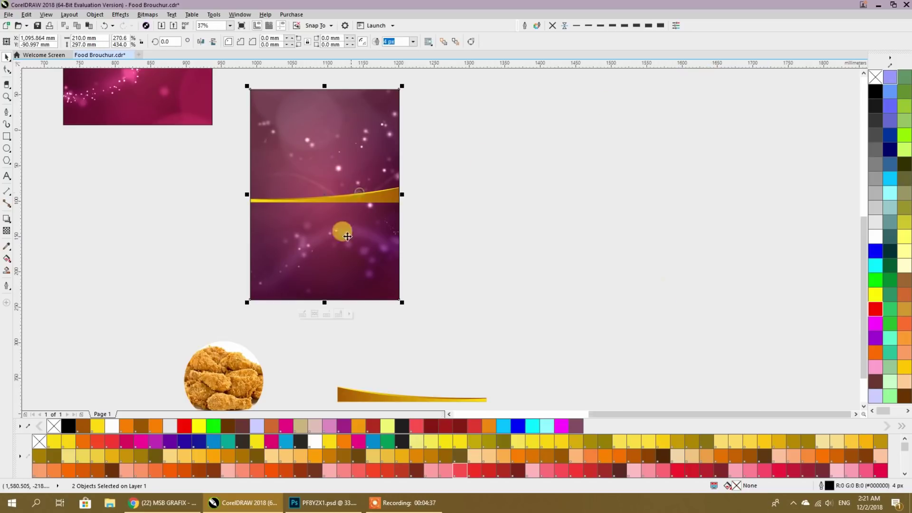
{"action": "double_click", "coordinate": [361, 197]}
{"action": "left_click_drag", "start_coordinate": [399, 203], "coordinate": [400, 306]}
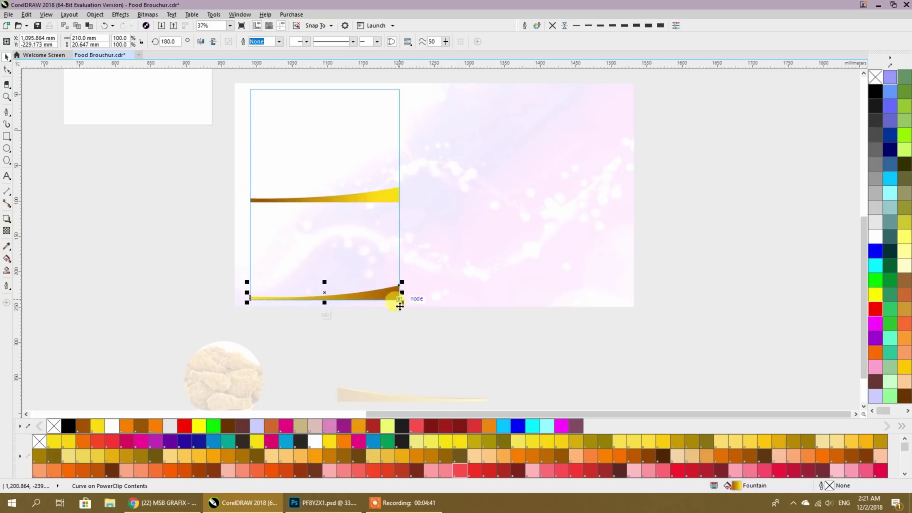
{"action": "left_click", "coordinate": [401, 323]}
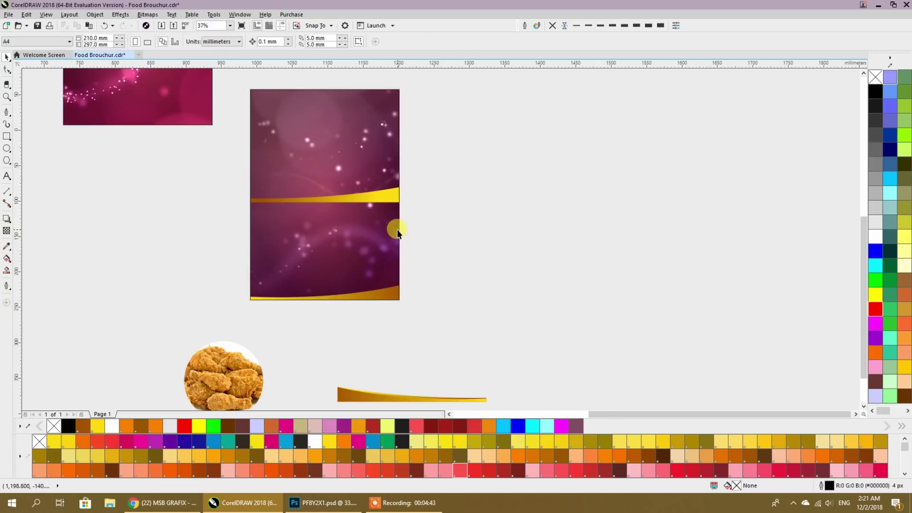
{"action": "key", "text": "ctrl+z"}
{"action": "key", "text": "ctrl+z"}
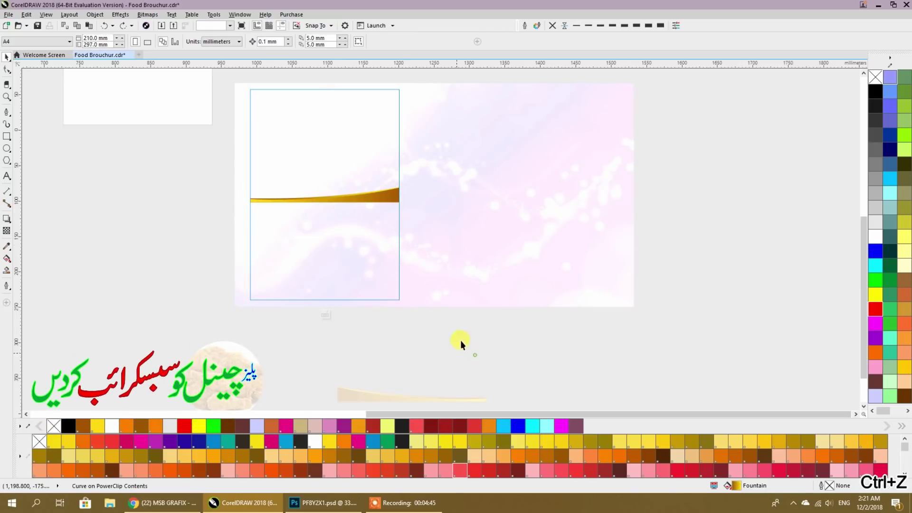
Step: Group the two curves of the clipped golden strip and align the group with the lower purple page's bottom edge
{"action": "key", "text": "ctrl+g"}
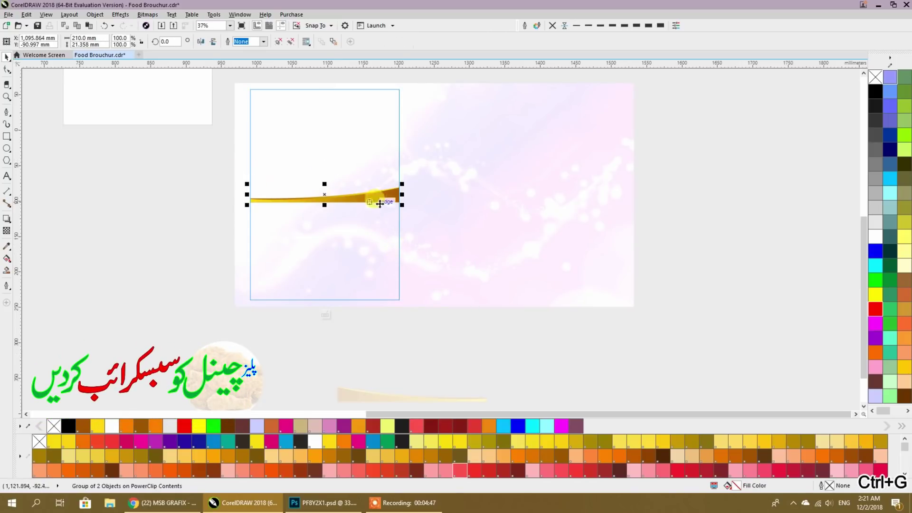
{"action": "left_click_drag", "start_coordinate": [400, 204], "coordinate": [399, 300]}
{"action": "left_click", "coordinate": [409, 331], "text": "ctrl"}
{"action": "left_click", "coordinate": [468, 322]}
{"action": "scroll", "coordinate": [469, 305], "scroll_direction": "down", "scroll_amount": 1}
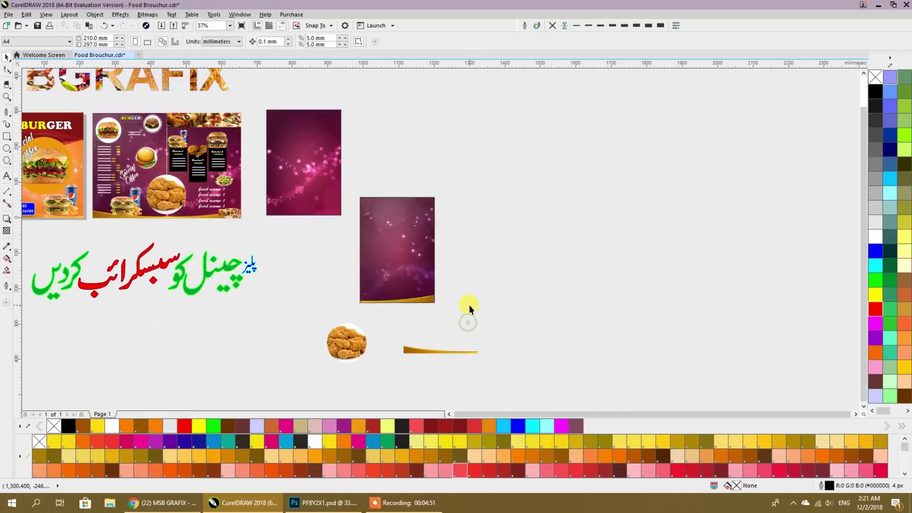
{"action": "scroll", "coordinate": [433, 305], "scroll_direction": "up", "scroll_amount": 2}
{"action": "left_click", "coordinate": [429, 287]}
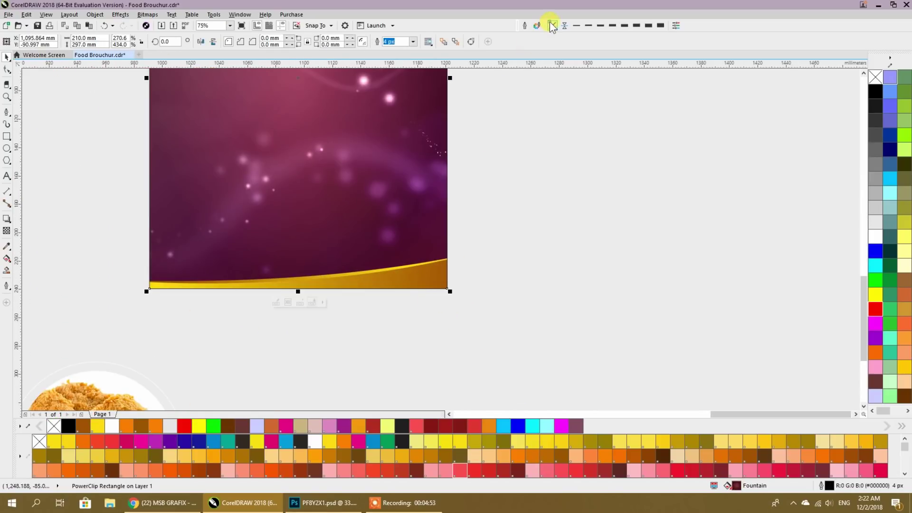
Step: Group the left half of the golden strip and PowerClip it inside the upper purple page
{"action": "scroll", "coordinate": [465, 328], "scroll_direction": "down", "scroll_amount": 4}
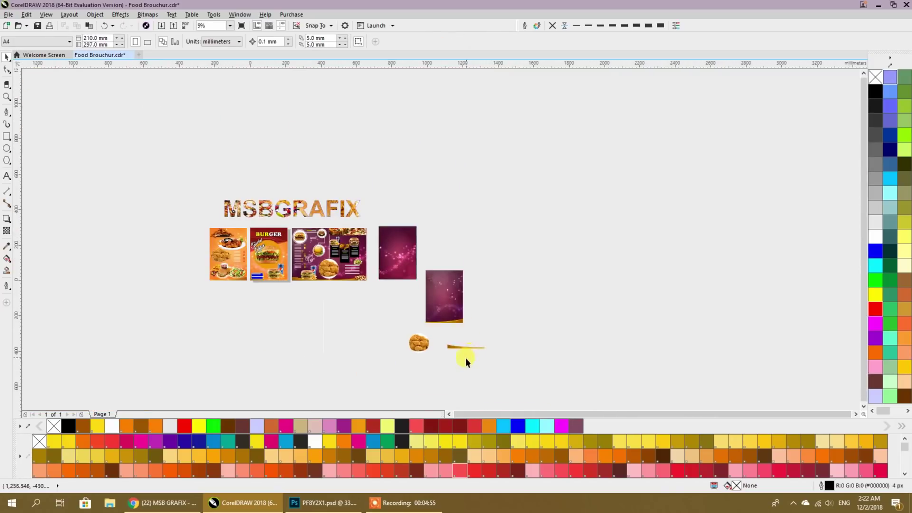
{"action": "left_click", "coordinate": [455, 348]}
{"action": "left_click_drag", "start_coordinate": [509, 372], "coordinate": [428, 327]}
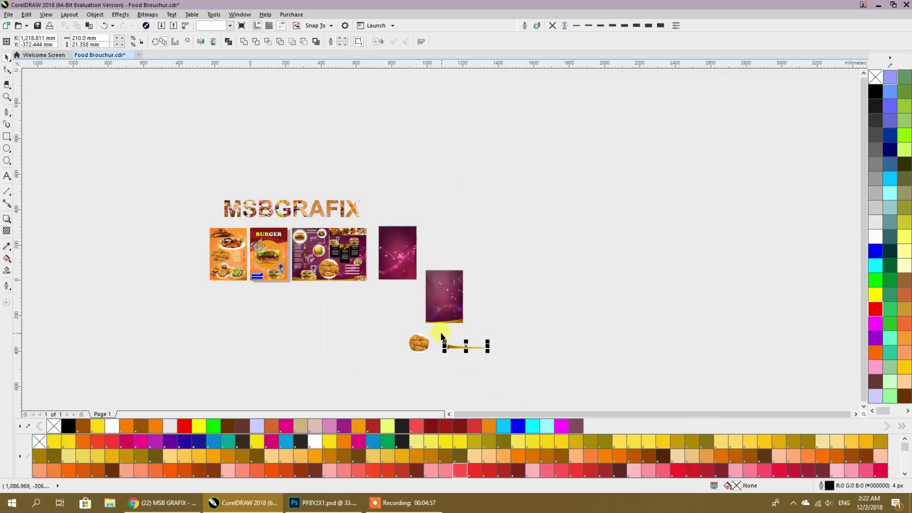
{"action": "key", "text": "ctrl+g"}
{"action": "right_click", "coordinate": [450, 351]}
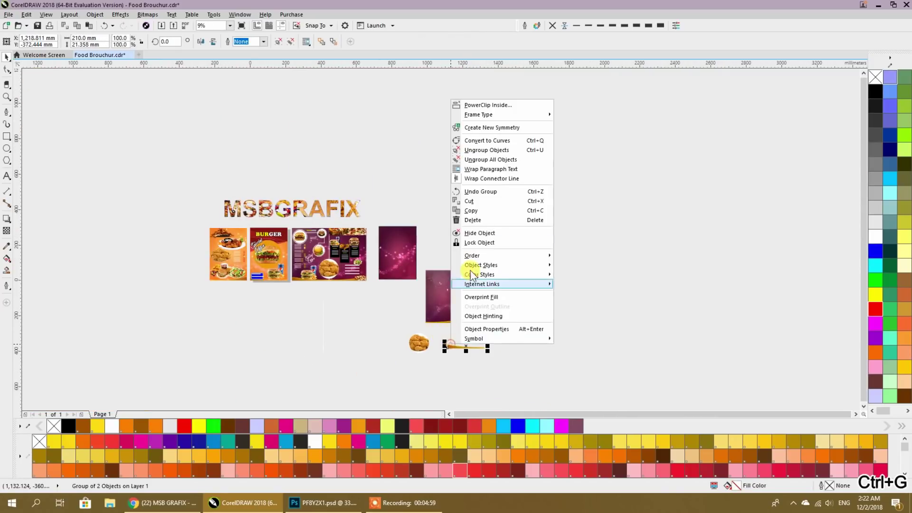
{"action": "left_click", "coordinate": [440, 155]}
{"action": "left_click", "coordinate": [386, 258]}
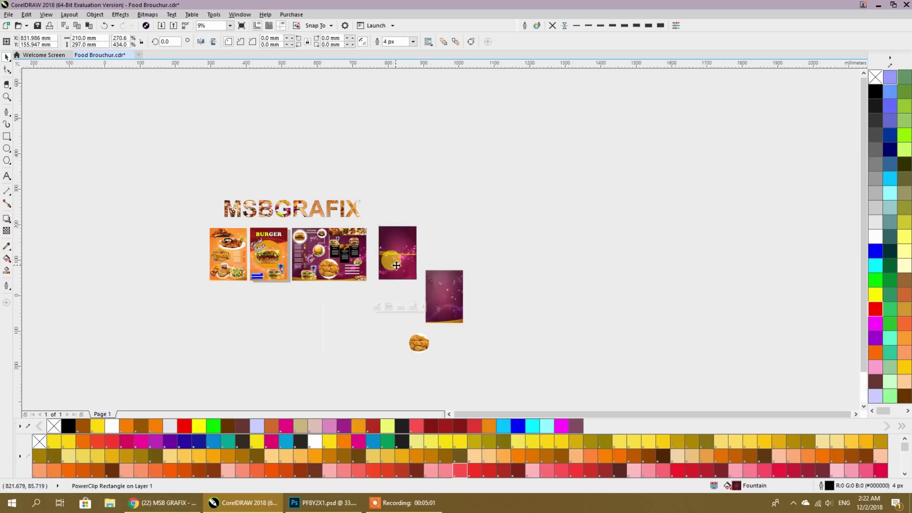
Step: Move the golden strip inside the upper page's PowerClip down to the page's bottom edge
{"action": "scroll", "coordinate": [395, 263], "scroll_direction": "up", "scroll_amount": 2}
{"action": "left_click", "coordinate": [379, 232], "text": "ctrl"}
{"action": "left_click", "coordinate": [360, 214]}
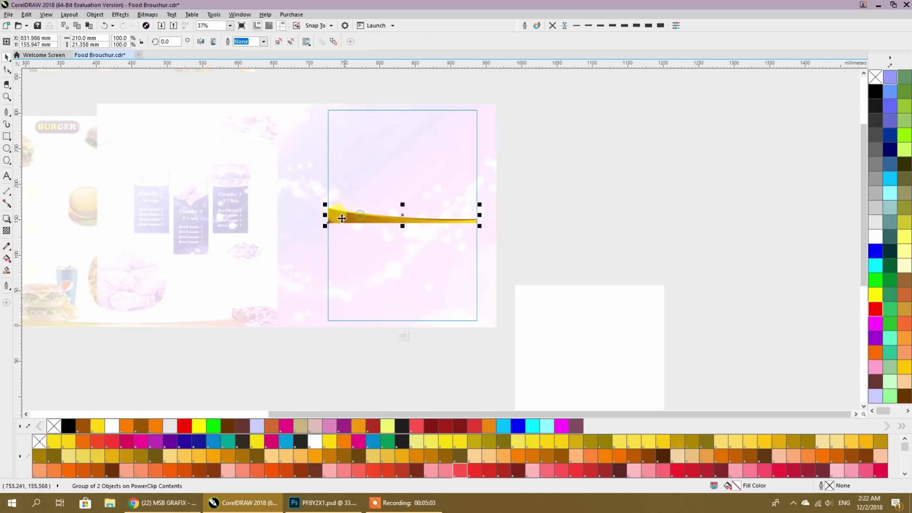
{"action": "left_click_drag", "start_coordinate": [329, 222], "coordinate": [330, 321]}
{"action": "left_click", "coordinate": [422, 334]}
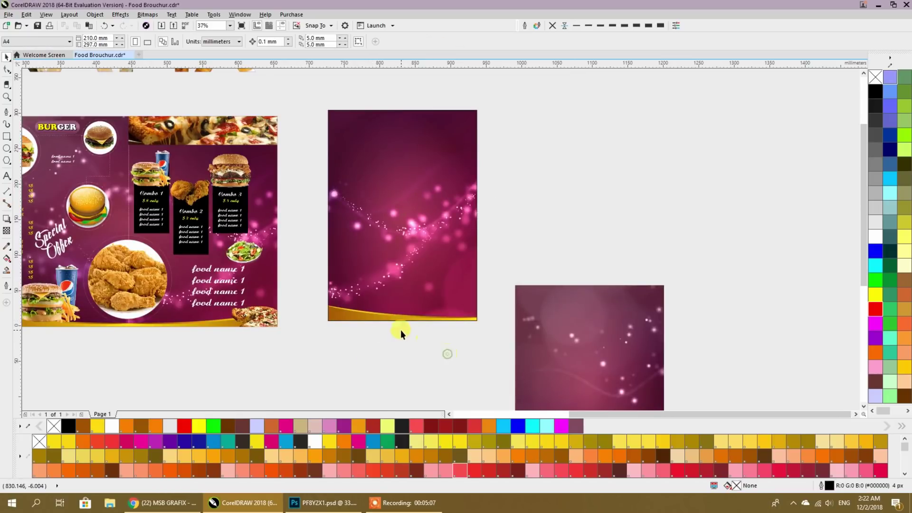
Step: Move the lower purple page up so it stands beside the other purple page
{"action": "scroll", "coordinate": [401, 330], "scroll_direction": "down", "scroll_amount": 2}
{"action": "left_click_drag", "start_coordinate": [409, 327], "coordinate": [406, 245]}
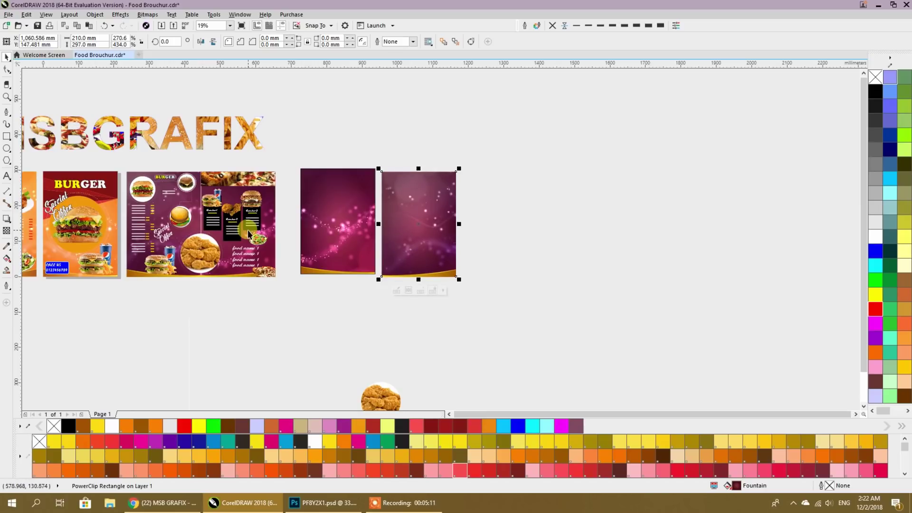
{"action": "left_click", "coordinate": [318, 310]}
Step: Shift the wallpaper horizontally inside the moved page's PowerClip so a different part of the light pattern shows
{"action": "double_click", "coordinate": [412, 264]}
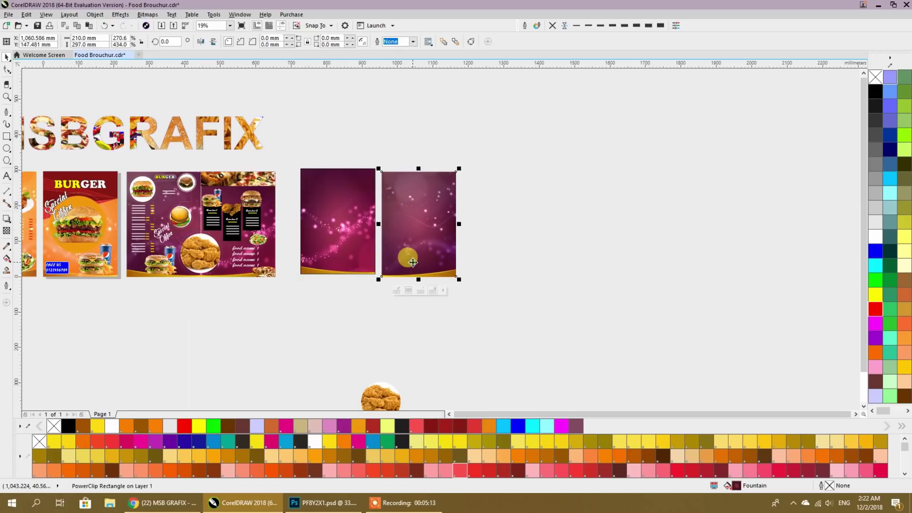
{"action": "left_click", "coordinate": [515, 243]}
{"action": "left_click_drag", "start_coordinate": [519, 247], "coordinate": [480, 251]}
{"action": "left_click", "coordinate": [480, 309], "text": "ctrl"}
{"action": "left_click", "coordinate": [480, 309]}
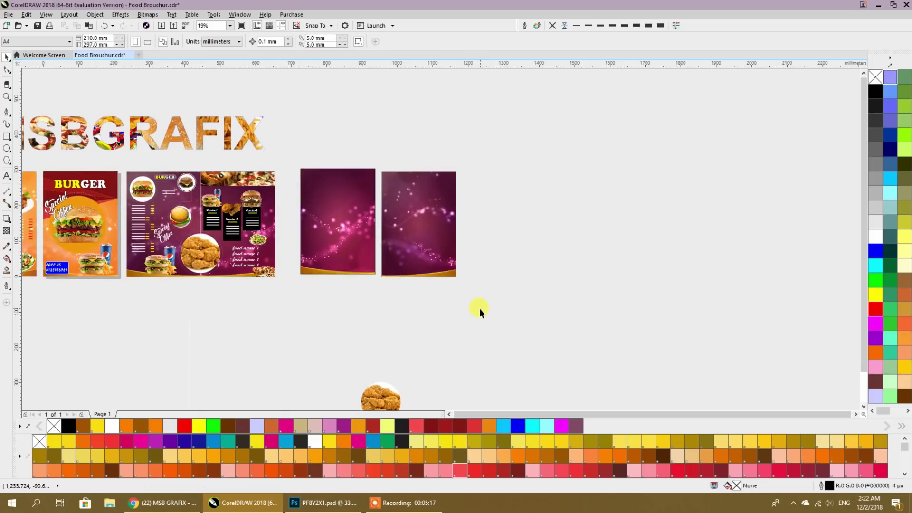
Step: Draw a 210 × 297 mm rectangle in the empty area beside the two purple pages
{"action": "left_click", "coordinate": [6, 137]}
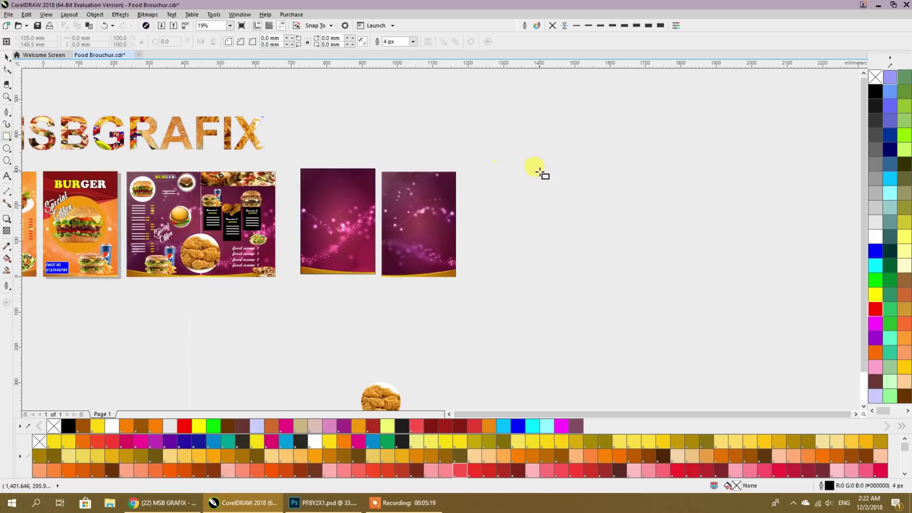
{"action": "left_click_drag", "start_coordinate": [503, 180], "coordinate": [619, 296]}
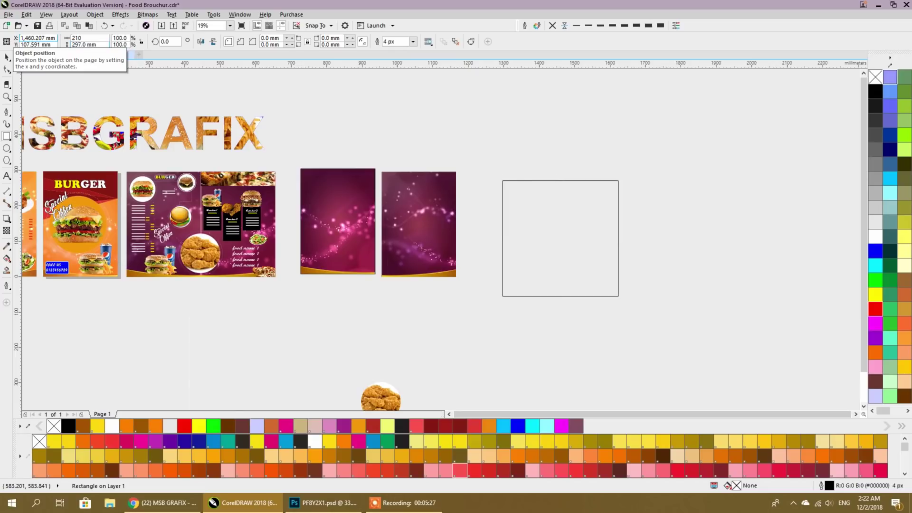
{"action": "key", "text": "Return"}
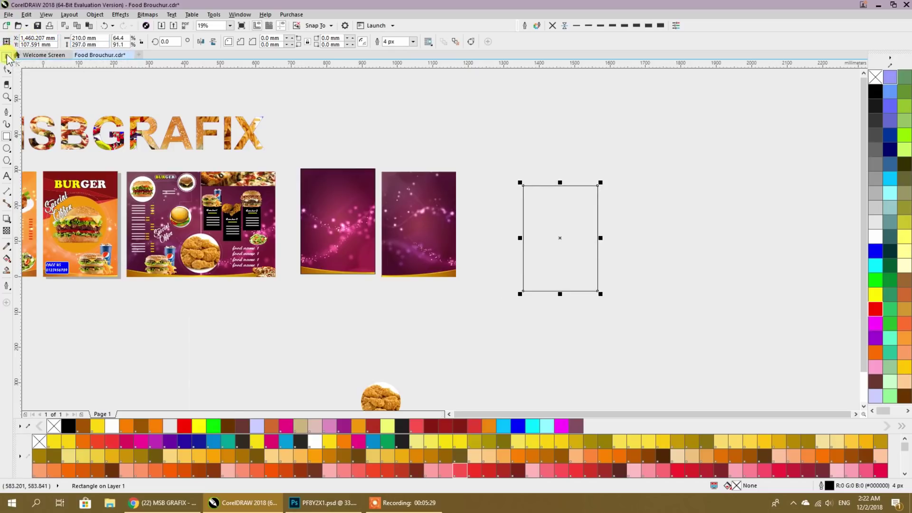
{"action": "left_click", "coordinate": [538, 310]}
Step: Apply an elliptical fountain fill to the new rectangle, centred on it and extending well beyond its edges
{"action": "left_click", "coordinate": [575, 256]}
{"action": "scroll", "coordinate": [599, 227], "scroll_direction": "up", "scroll_amount": 1}
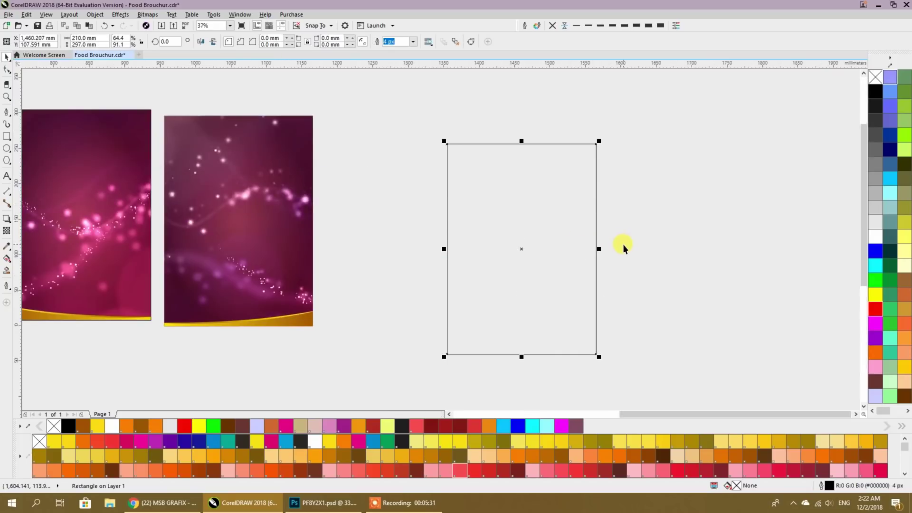
{"action": "left_click_drag", "start_coordinate": [623, 245], "coordinate": [517, 248]}
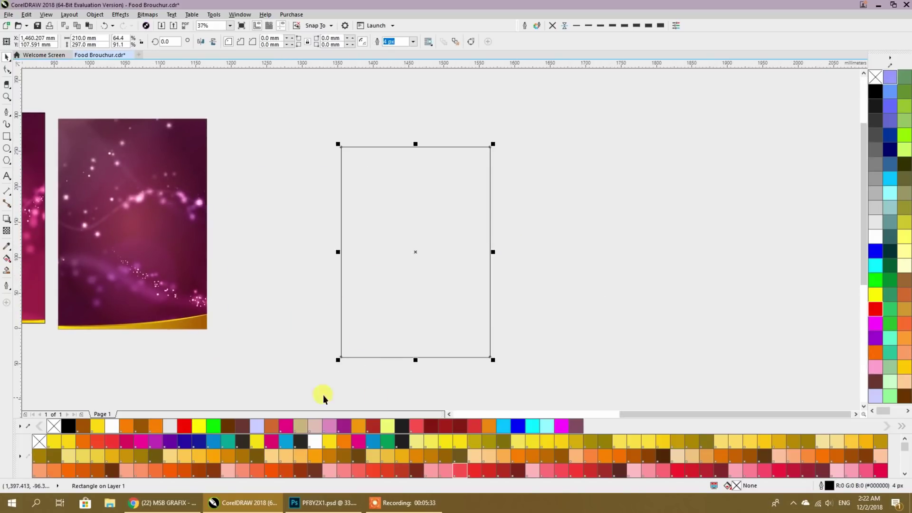
{"action": "left_click", "coordinate": [7, 258]}
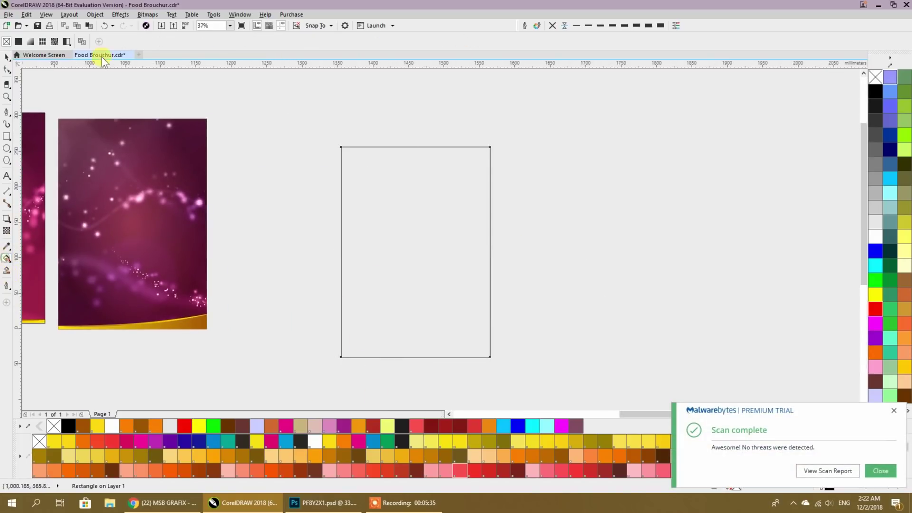
{"action": "left_click", "coordinate": [31, 41]}
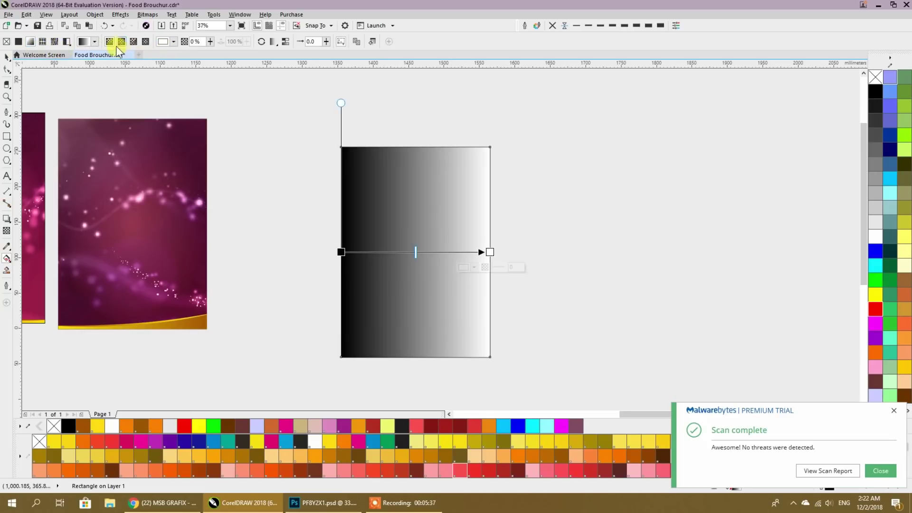
{"action": "left_click", "coordinate": [121, 41]}
{"action": "left_click_drag", "start_coordinate": [388, 234], "coordinate": [553, 328]}
{"action": "left_click_drag", "start_coordinate": [383, 236], "coordinate": [415, 252]}
{"action": "left_click", "coordinate": [553, 328]}
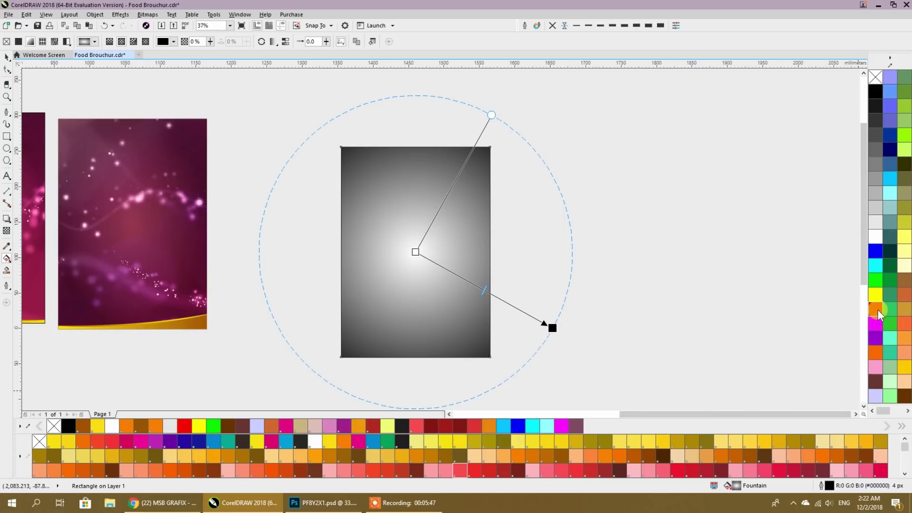
Step: Colour the rectangle's elliptical fill bright red at the centre and dark red at the outer end
{"action": "left_click_drag", "start_coordinate": [880, 314], "coordinate": [552, 327]}
{"action": "left_click", "coordinate": [415, 252]}
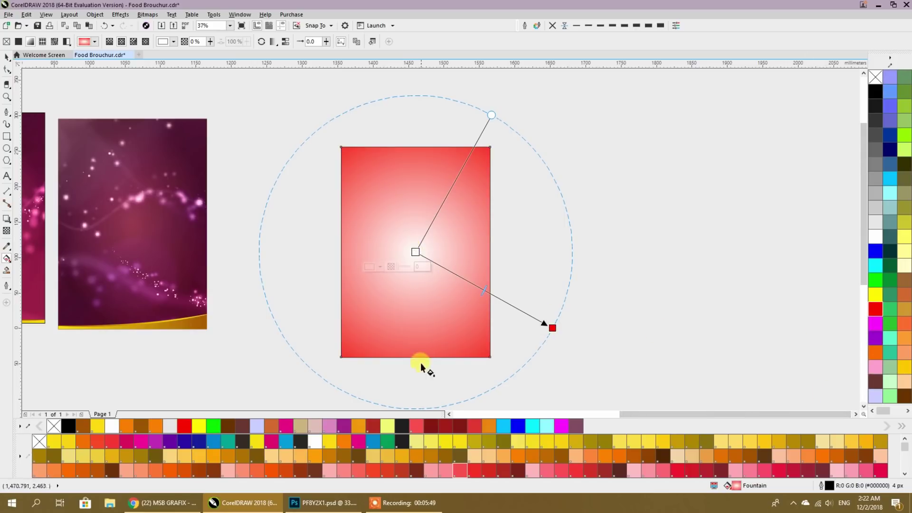
{"action": "left_click", "coordinate": [434, 426]}
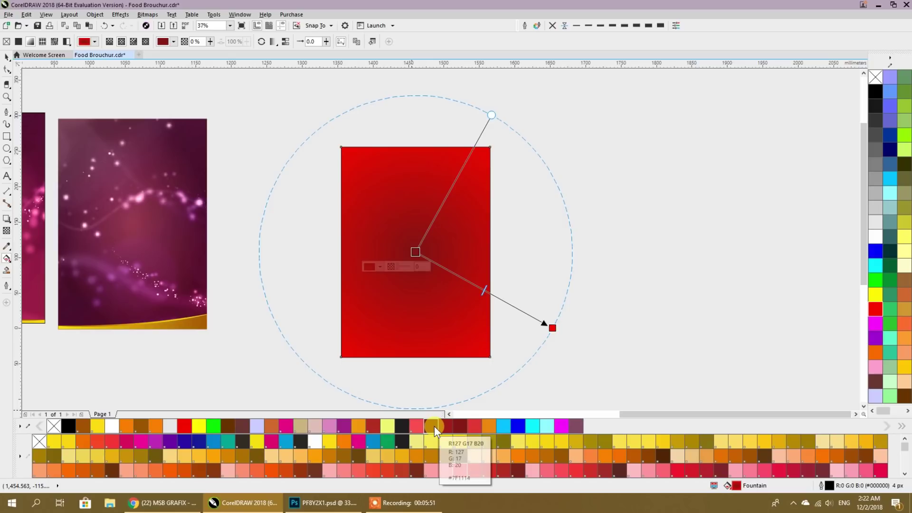
{"action": "left_click", "coordinate": [417, 427]}
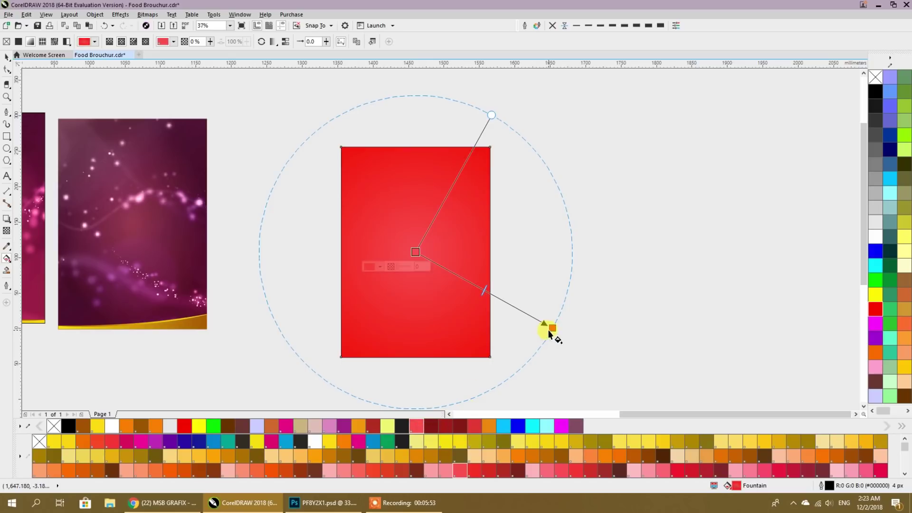
{"action": "left_click", "coordinate": [552, 328]}
{"action": "left_click", "coordinate": [428, 423]}
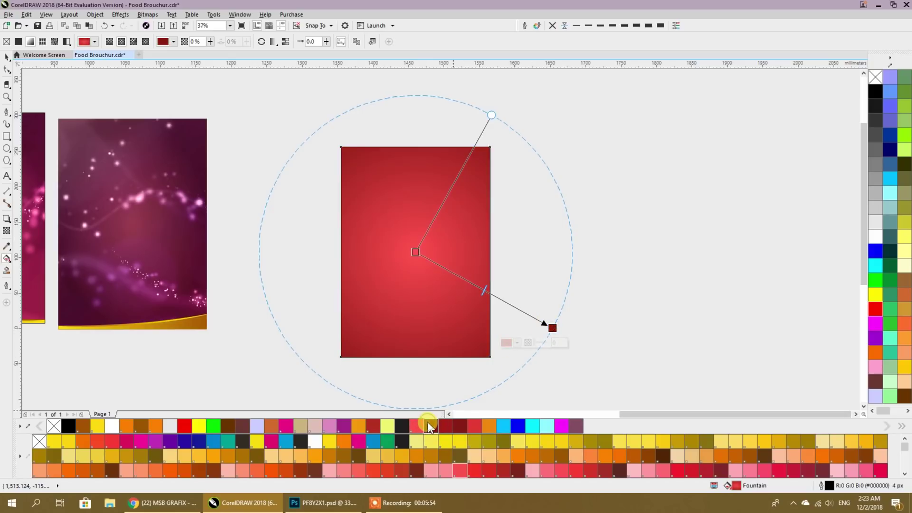
{"action": "left_click", "coordinate": [463, 431]}
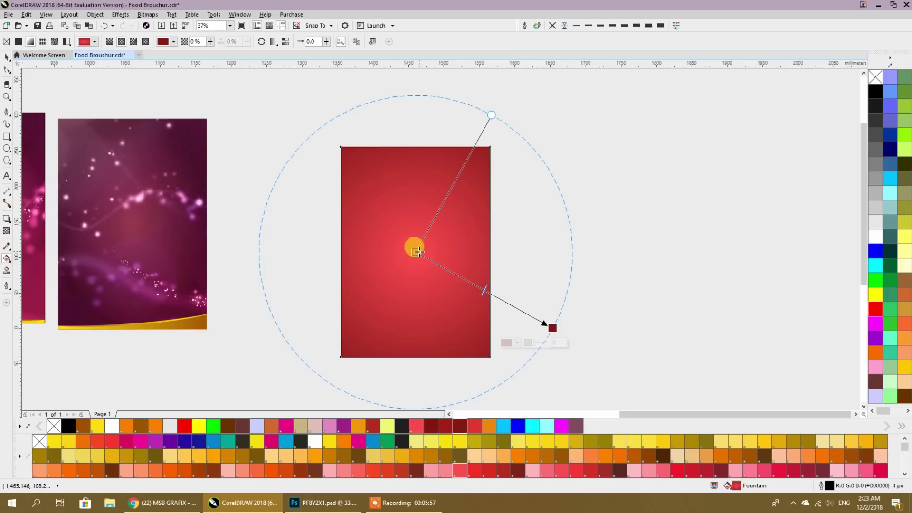
{"action": "left_click", "coordinate": [417, 251]}
{"action": "left_click", "coordinate": [446, 425]}
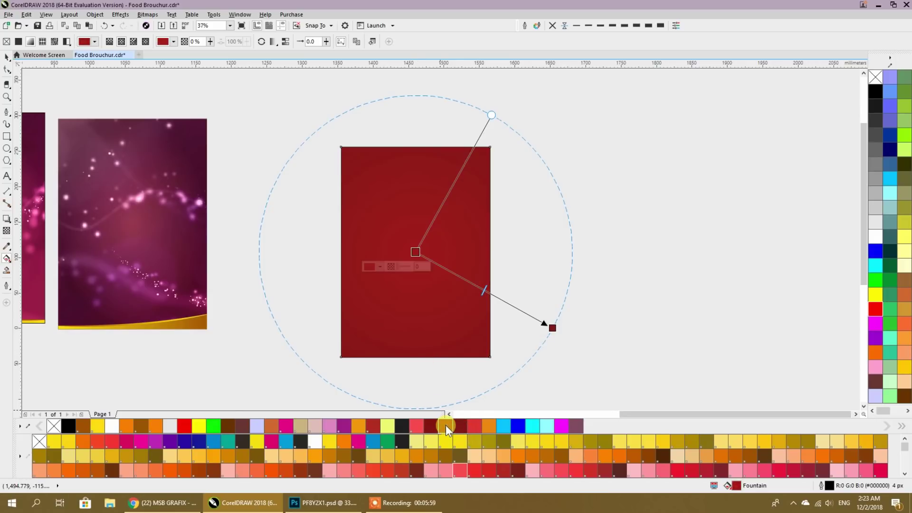
{"action": "left_click", "coordinate": [874, 309]}
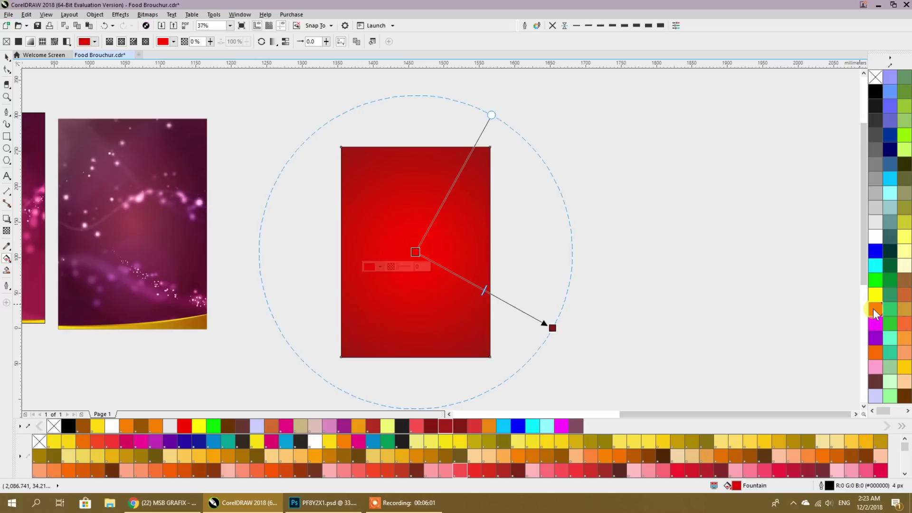
Step: Shrink the elliptical fill to a narrow upright ellipse so the rectangle's edges turn dark red
{"action": "left_click_drag", "start_coordinate": [551, 327], "coordinate": [489, 292]}
{"action": "left_click_drag", "start_coordinate": [465, 172], "coordinate": [447, 144]}
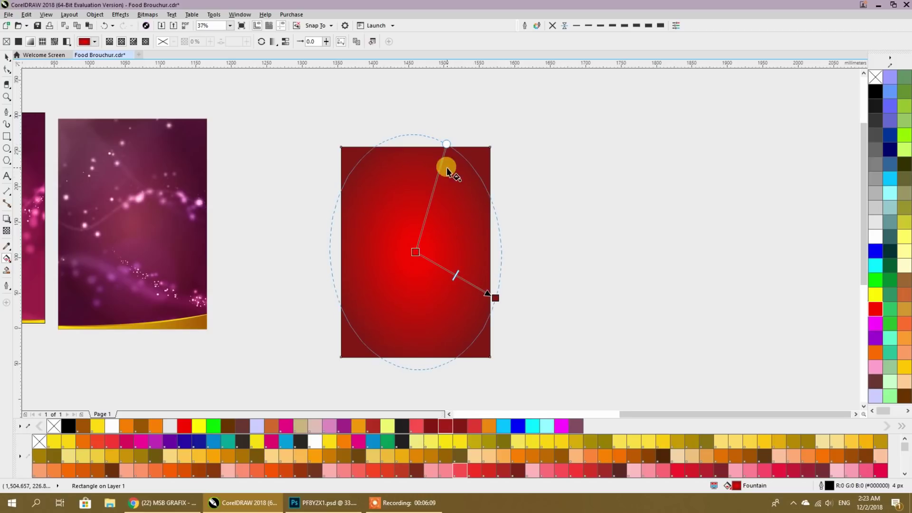
{"action": "left_click", "coordinate": [7, 58]}
{"action": "left_click", "coordinate": [256, 132]}
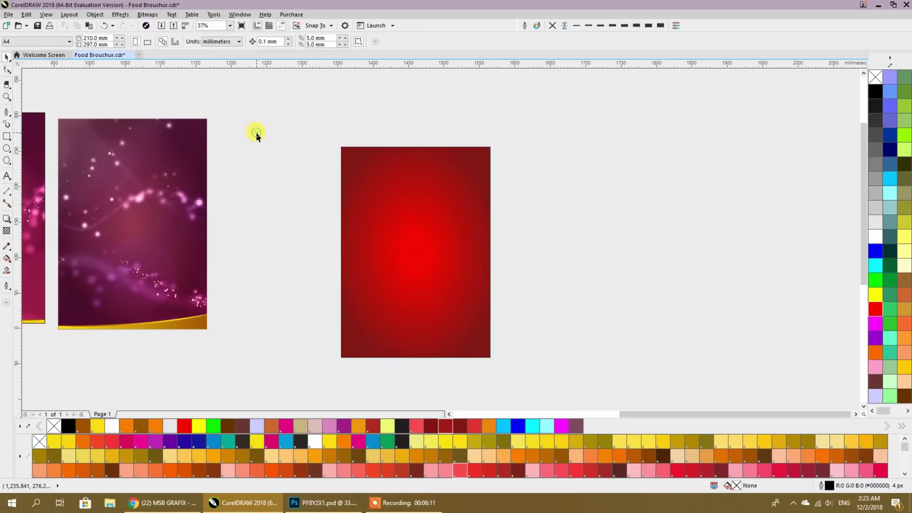
{"action": "left_click", "coordinate": [356, 171]}
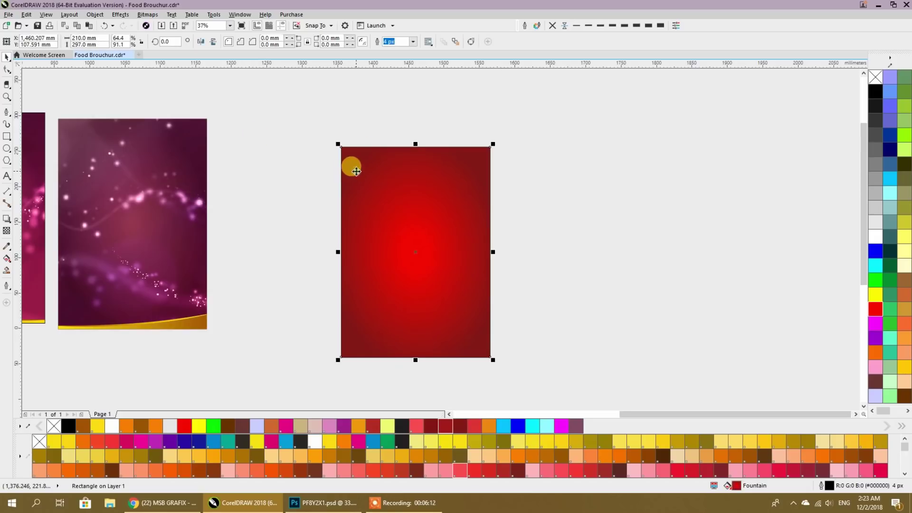
Step: Open the VECTOR BackgroundS folder on the MSB (D:) drive to import a background image
{"action": "left_click", "coordinate": [536, 124]}
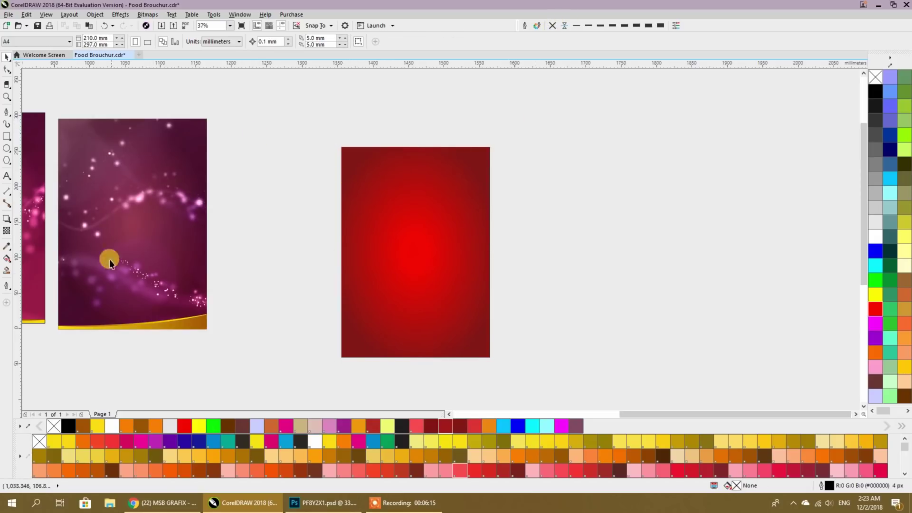
{"action": "right_click", "coordinate": [549, 113]}
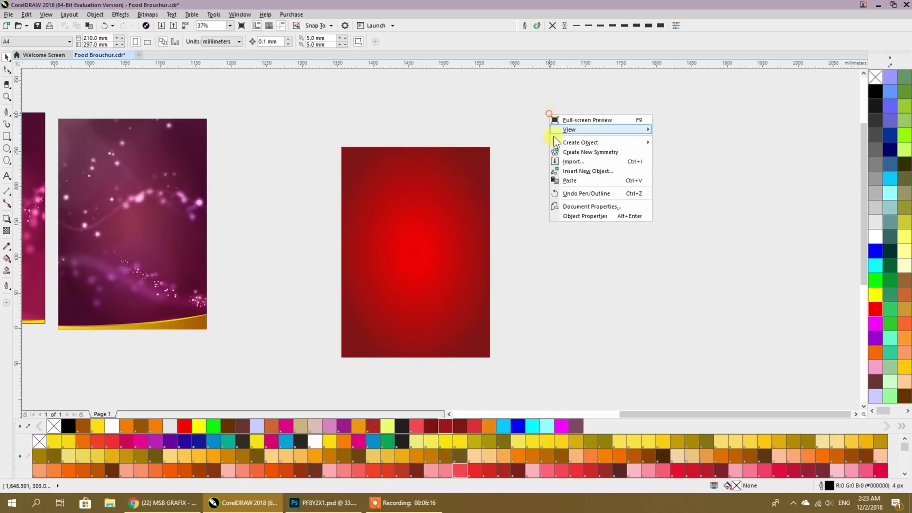
{"action": "left_click", "coordinate": [570, 162]}
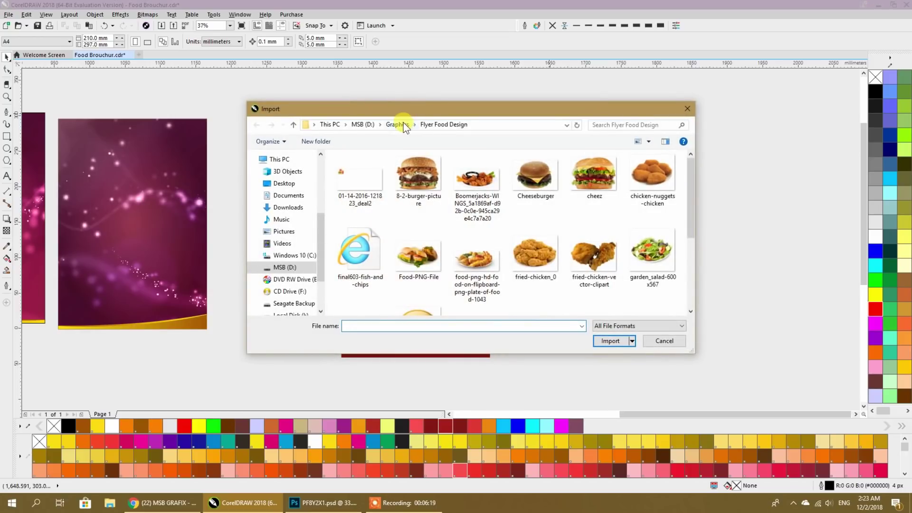
{"action": "left_click", "coordinate": [399, 124]}
{"action": "left_click", "coordinate": [363, 124]}
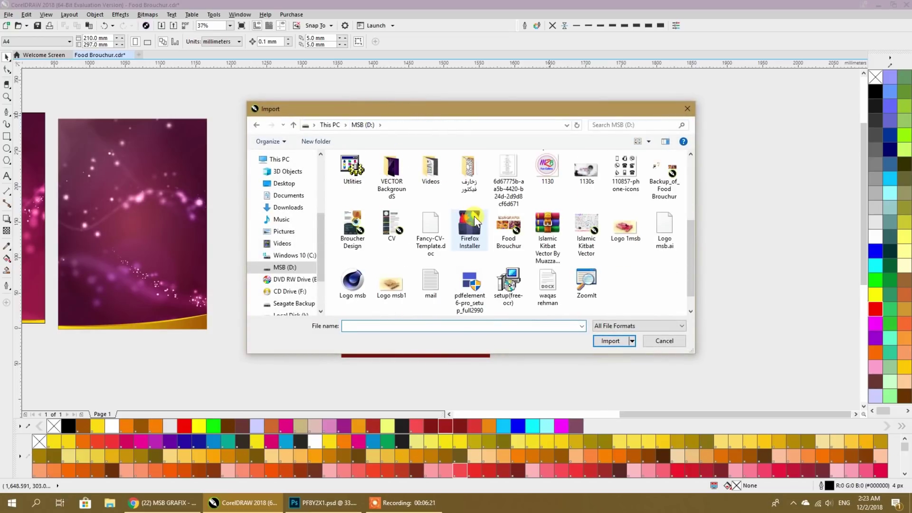
{"action": "left_click", "coordinate": [396, 198]}
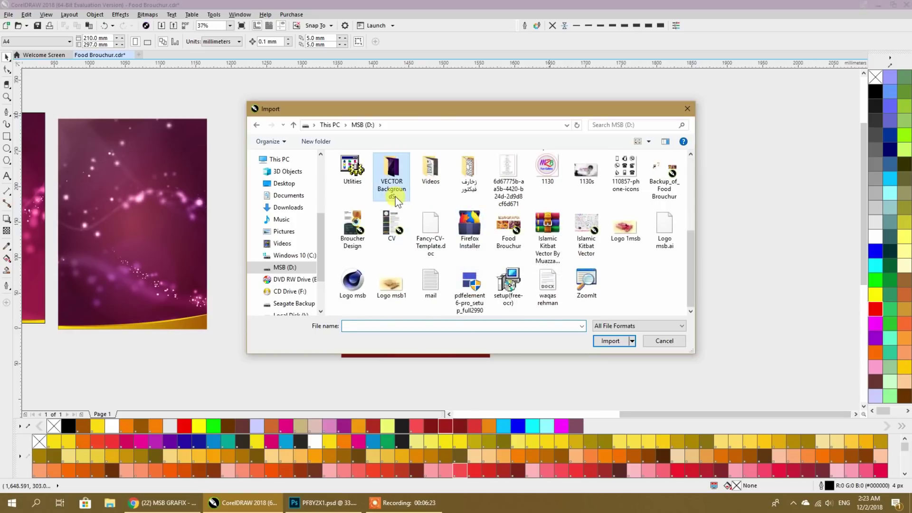
{"action": "double_click", "coordinate": [395, 195]}
Step: Import abstract_color_background_picture_8016-wide and place it beside the red rectangle at about 297 × 186 mm
{"action": "scroll", "coordinate": [464, 206], "scroll_direction": "down", "scroll_amount": 5}
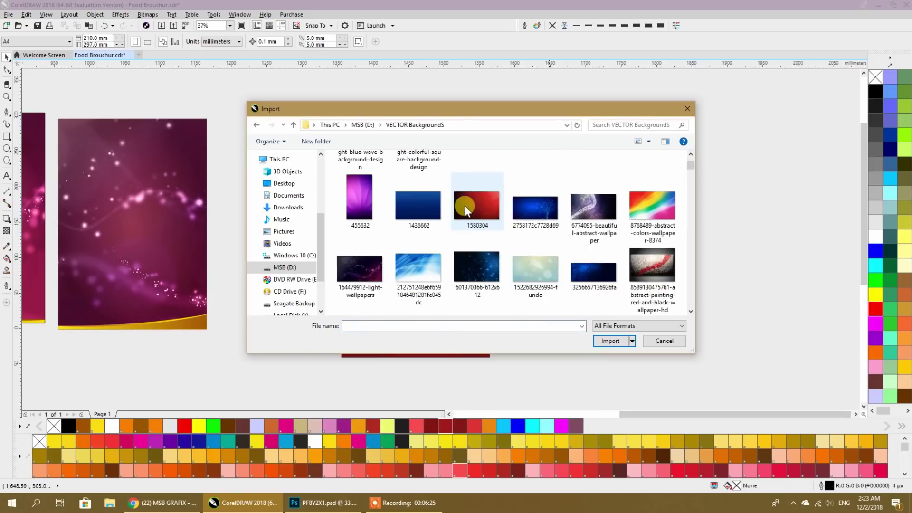
{"action": "scroll", "coordinate": [464, 206], "scroll_direction": "down", "scroll_amount": 8}
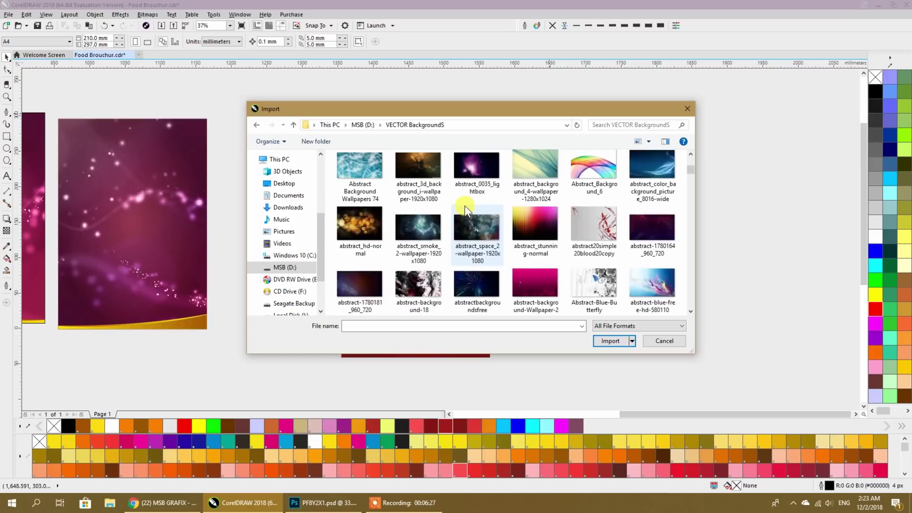
{"action": "scroll", "coordinate": [465, 206], "scroll_direction": "down", "scroll_amount": 3}
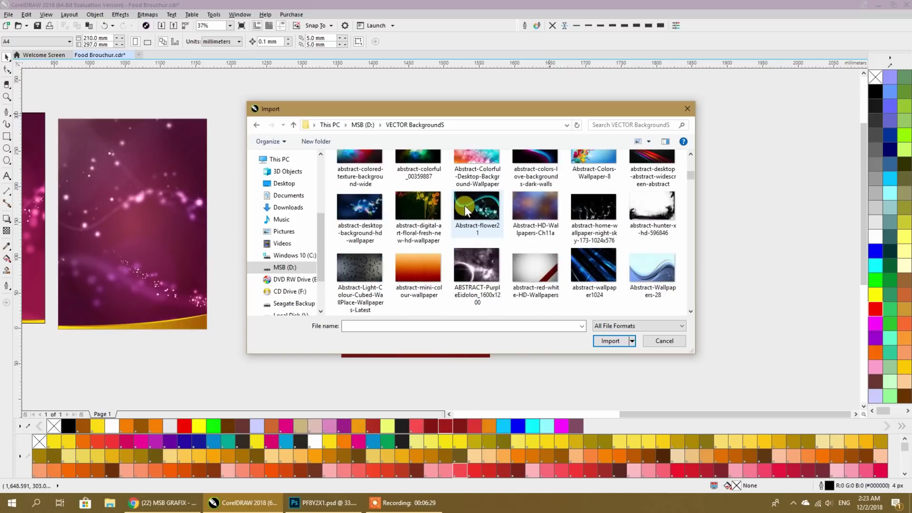
{"action": "scroll", "coordinate": [465, 207], "scroll_direction": "down", "scroll_amount": 3}
{"action": "scroll", "coordinate": [465, 206], "scroll_direction": "down", "scroll_amount": 5}
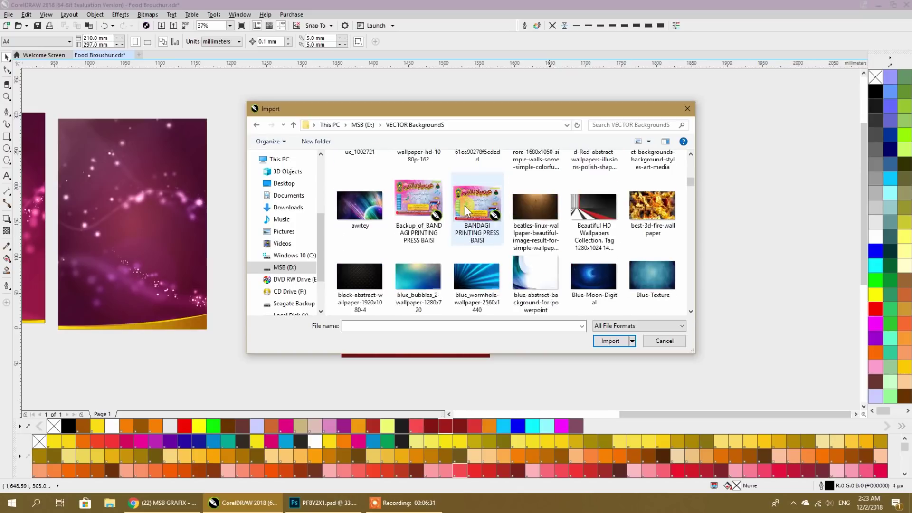
{"action": "scroll", "coordinate": [464, 206], "scroll_direction": "up", "scroll_amount": 10}
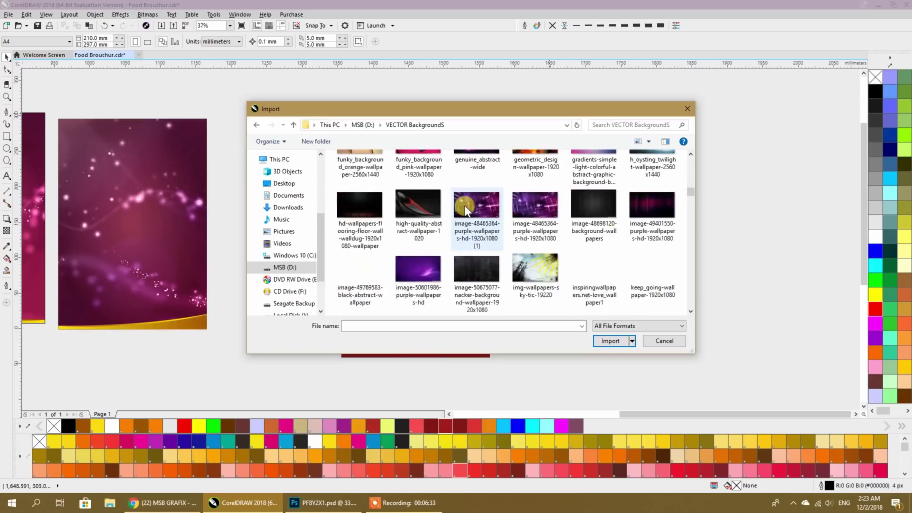
{"action": "scroll", "coordinate": [465, 206], "scroll_direction": "up", "scroll_amount": 2}
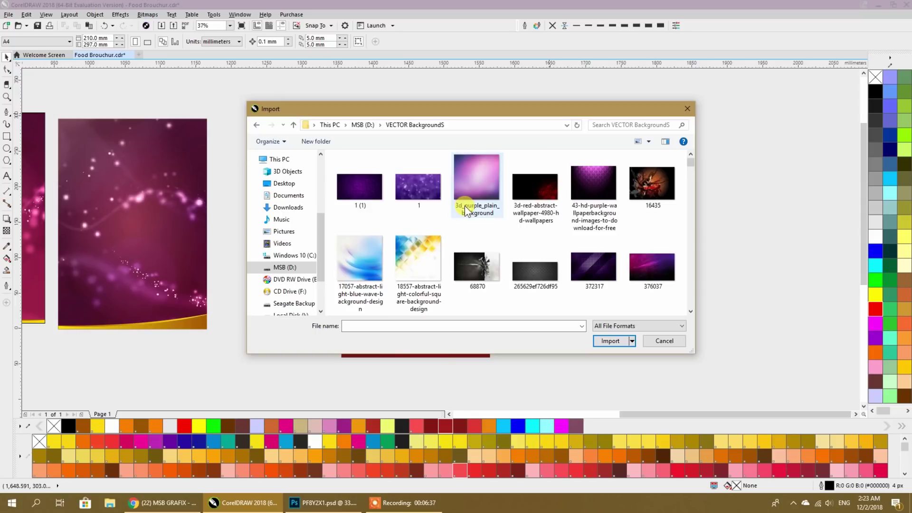
{"action": "scroll", "coordinate": [465, 206], "scroll_direction": "down", "scroll_amount": 2}
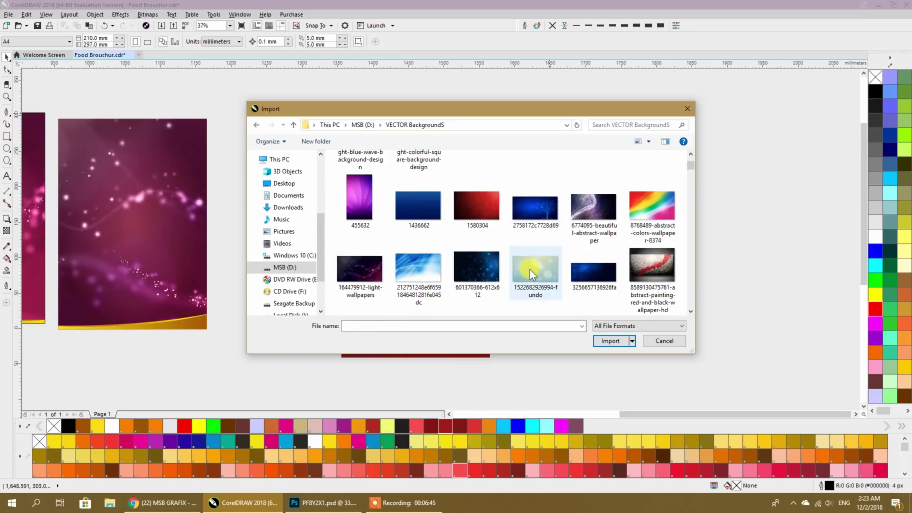
{"action": "scroll", "coordinate": [529, 269], "scroll_direction": "down", "scroll_amount": 1}
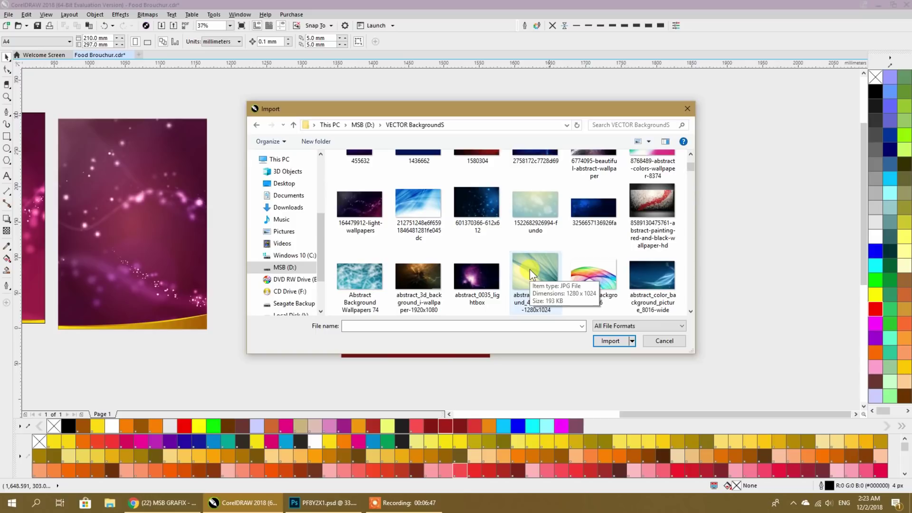
{"action": "left_click", "coordinate": [652, 275]}
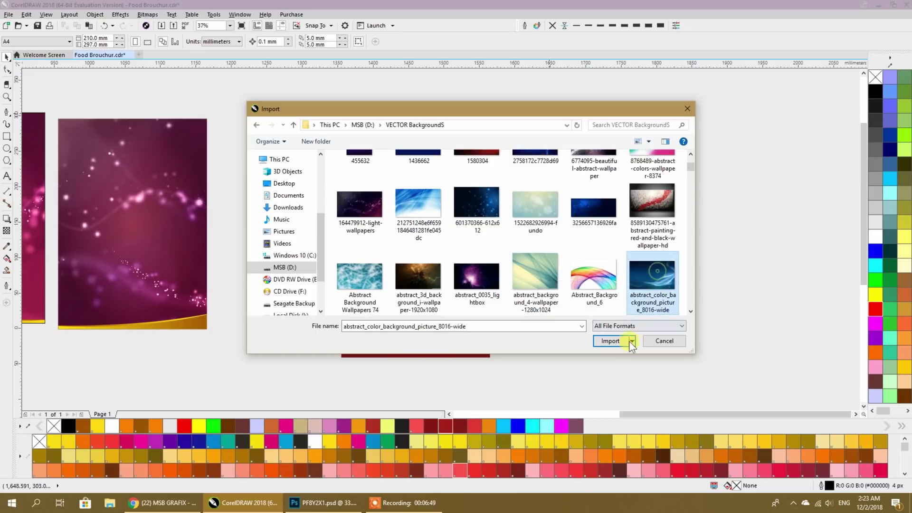
{"action": "left_click", "coordinate": [610, 342]}
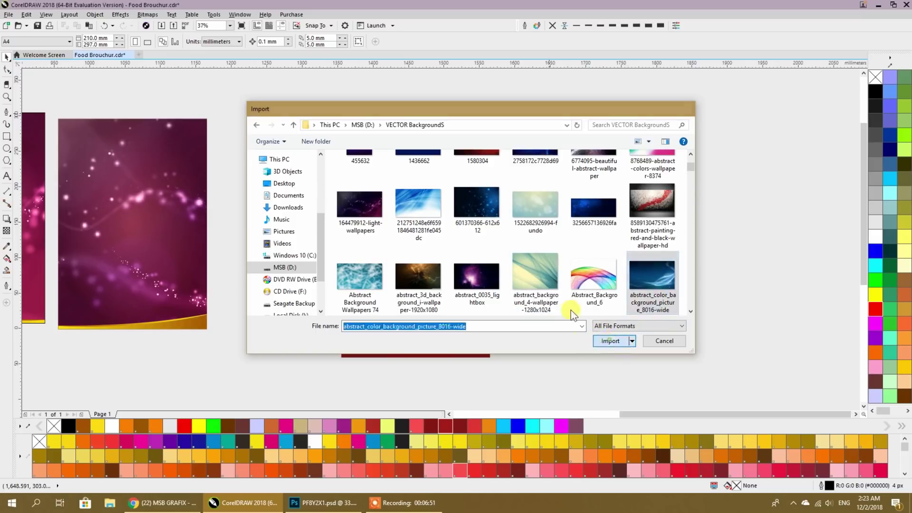
{"action": "left_click_drag", "start_coordinate": [505, 147], "coordinate": [715, 319]}
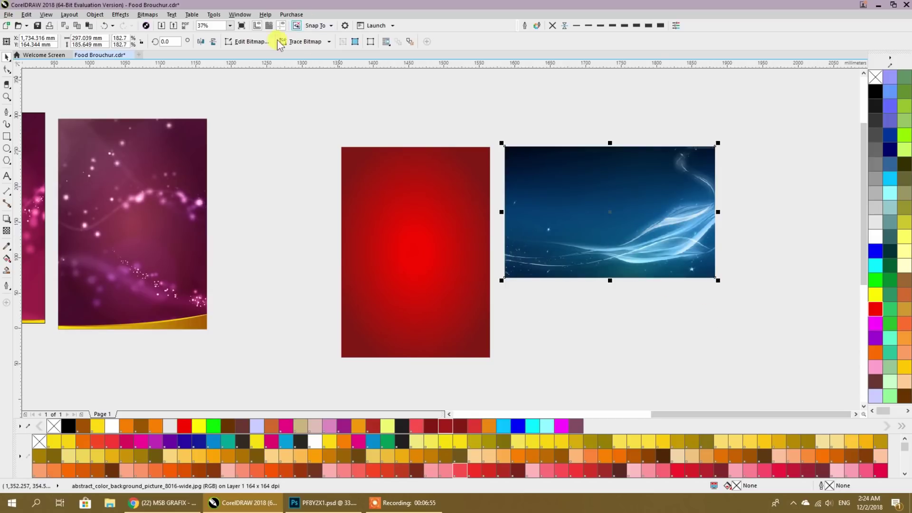
Step: Rotate the imported blue picture by 90° and mirror it both vertically and horizontally
{"action": "type", "text": "90"}
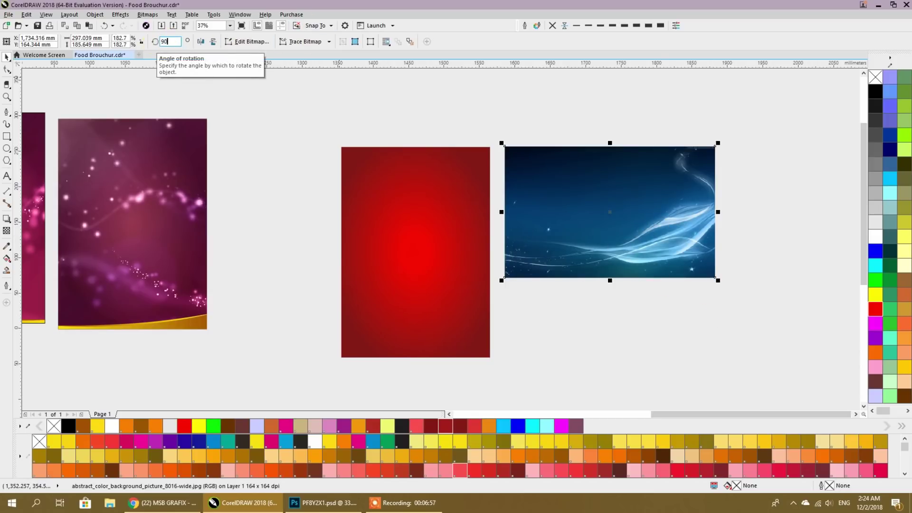
{"action": "key", "text": "Return"}
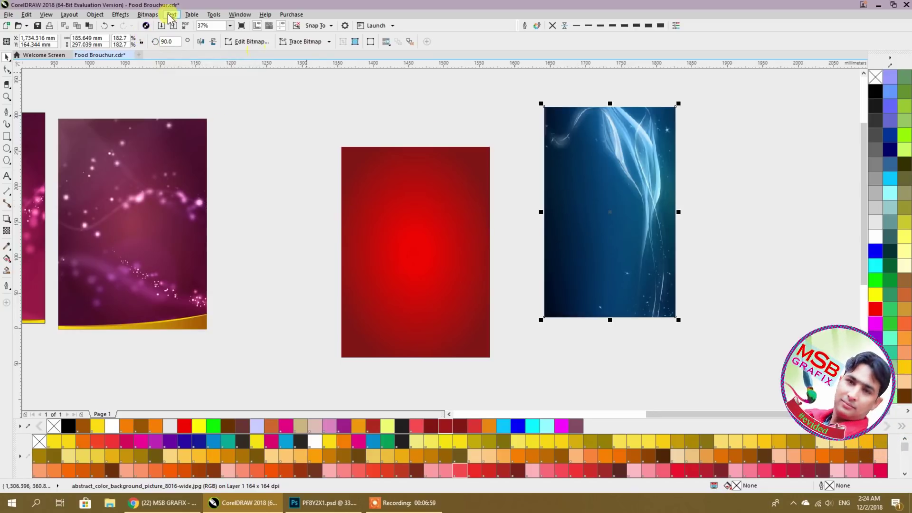
{"action": "left_click", "coordinate": [213, 41]}
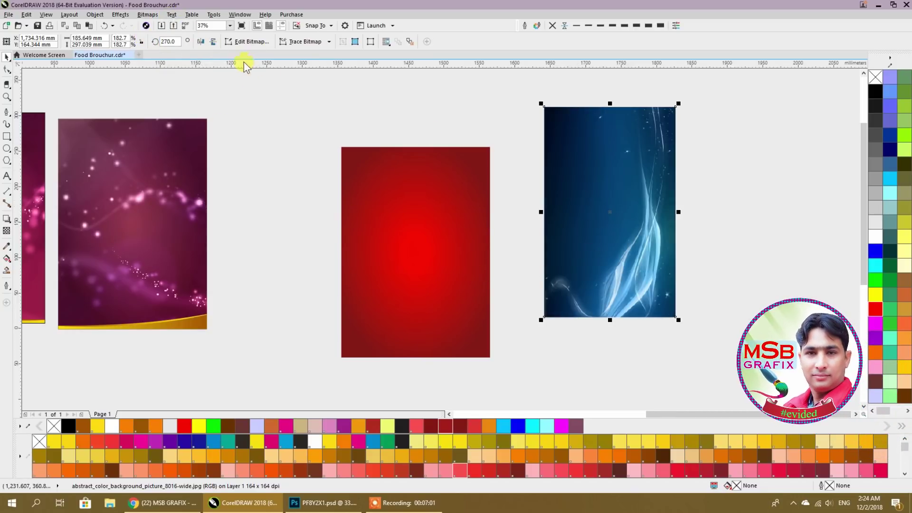
{"action": "left_click", "coordinate": [200, 41]}
Step: Enlarge the blue picture to about 235 × 318 mm and position it beside the red rectangle
{"action": "left_click_drag", "start_coordinate": [609, 266], "coordinate": [550, 284]}
{"action": "left_click_drag", "start_coordinate": [628, 235], "coordinate": [640, 236]}
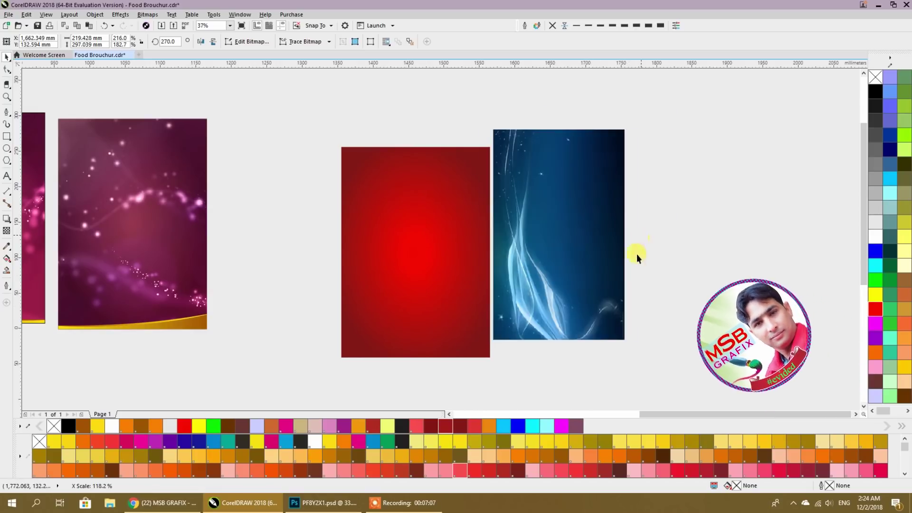
{"action": "left_click_drag", "start_coordinate": [640, 342], "coordinate": [646, 351]}
{"action": "left_click_drag", "start_coordinate": [596, 316], "coordinate": [661, 326]}
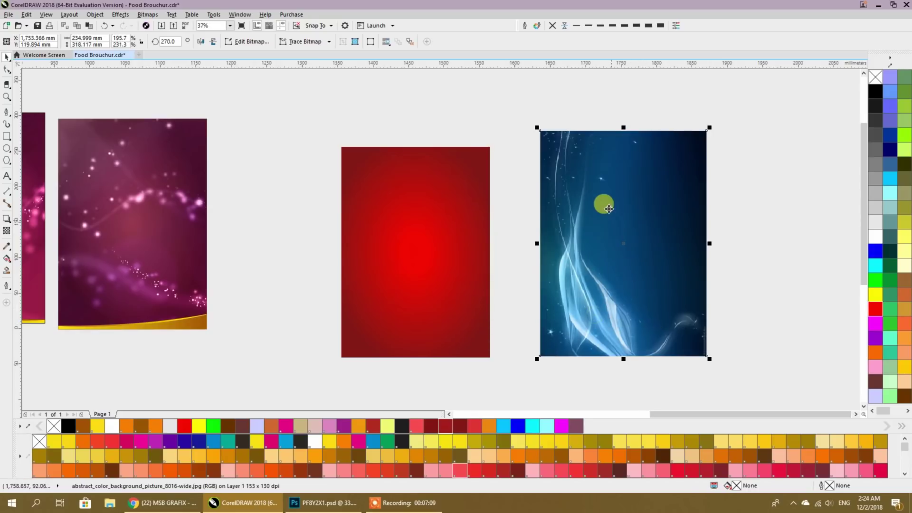
Step: Set the transparency merge mode of the blue picture to Add
{"action": "left_click", "coordinate": [6, 232]}
{"action": "left_click", "coordinate": [86, 41]}
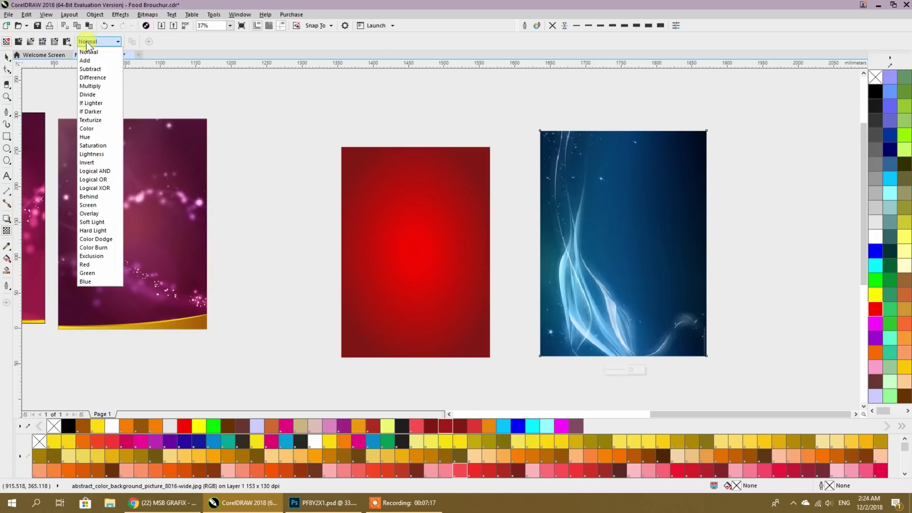
{"action": "left_click", "coordinate": [89, 60]}
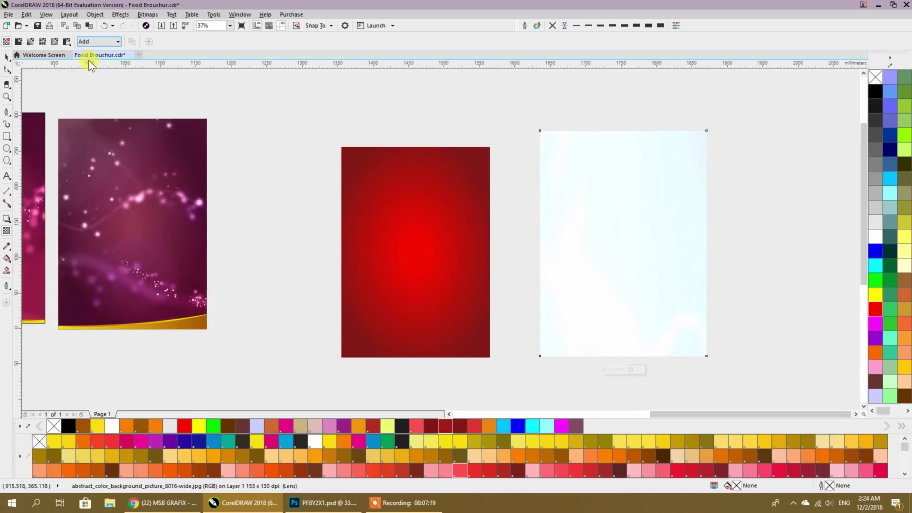
Step: PowerClip the blended picture inside the red gradient rectangle
{"action": "left_click", "coordinate": [6, 57]}
{"action": "right_click", "coordinate": [611, 150]}
{"action": "left_click", "coordinate": [626, 152]}
{"action": "left_click", "coordinate": [456, 171]}
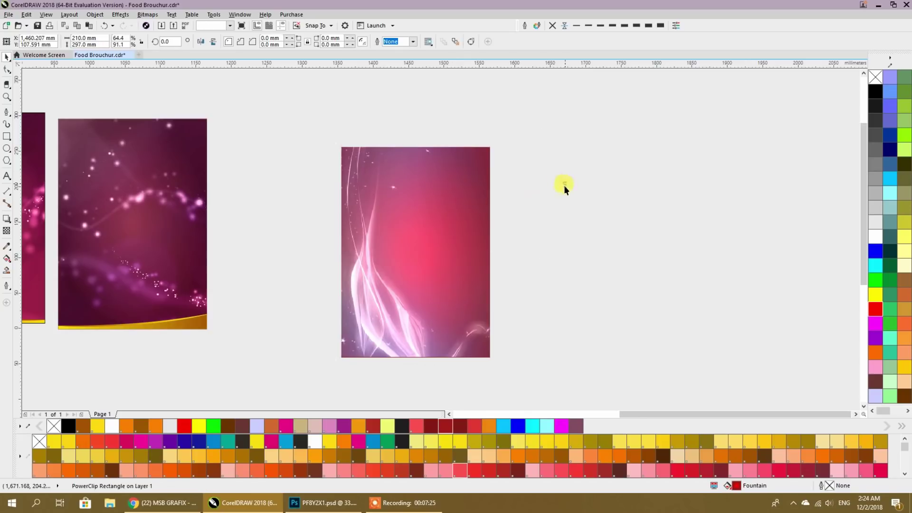
Step: Edit the red page's PowerClip contents, moving the picture slightly upward so its centre sits at about Y 116 mm
{"action": "left_click", "coordinate": [476, 216]}
{"action": "left_click", "coordinate": [476, 216], "text": "ctrl"}
{"action": "left_click", "coordinate": [476, 216]}
{"action": "left_click", "coordinate": [537, 216], "text": "ctrl"}
{"action": "left_click", "coordinate": [439, 227], "text": "ctrl"}
{"action": "left_click_drag", "start_coordinate": [434, 260], "coordinate": [435, 254]}
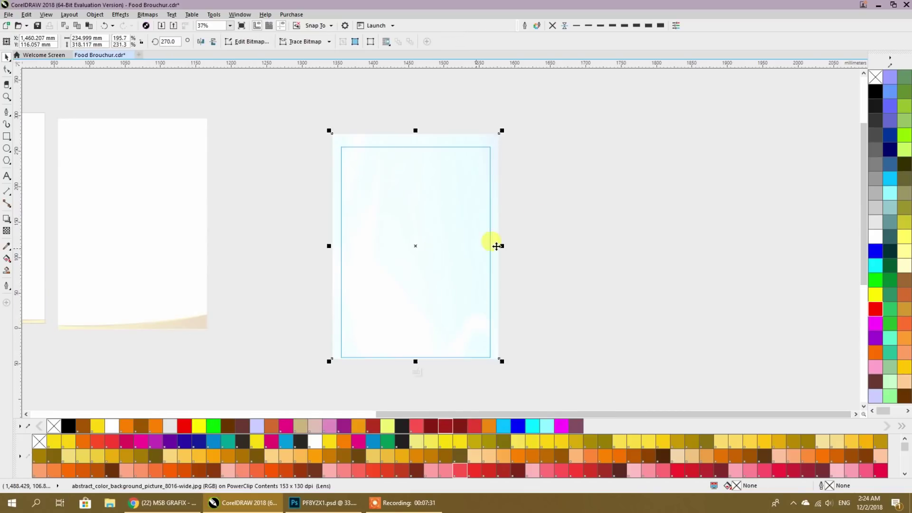
{"action": "left_click", "coordinate": [515, 241], "text": "ctrl"}
{"action": "left_click", "coordinate": [515, 242]}
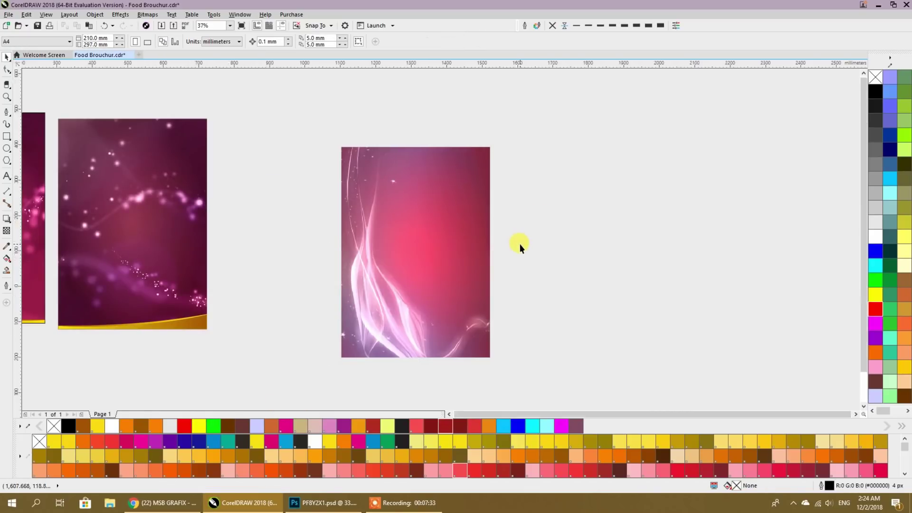
Step: Import the blue tree picture 2758172c7728d69 and place it beside the red page at about 344 × 176 mm
{"action": "scroll", "coordinate": [519, 244], "scroll_direction": "down", "scroll_amount": 1}
{"action": "scroll", "coordinate": [520, 244], "scroll_direction": "up", "scroll_amount": 1}
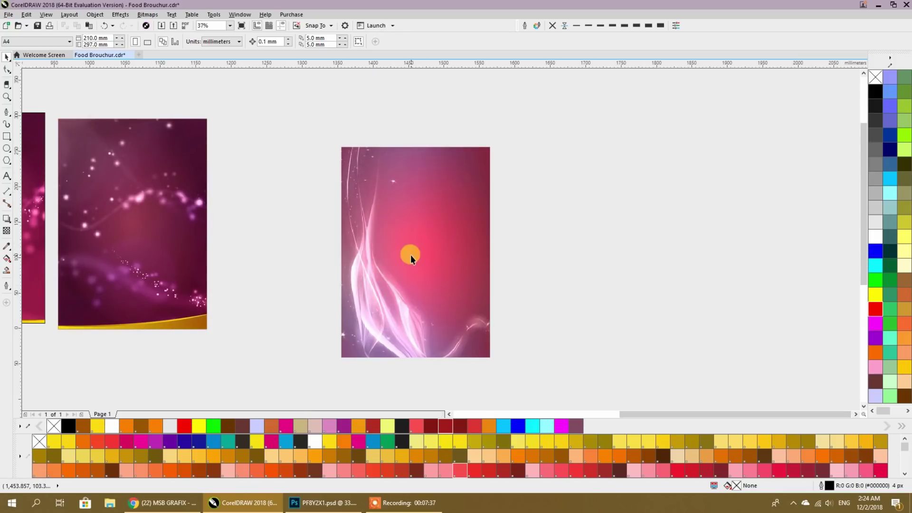
{"action": "right_click", "coordinate": [513, 222]}
{"action": "left_click", "coordinate": [530, 265]}
{"action": "key", "text": "ctrl+i"}
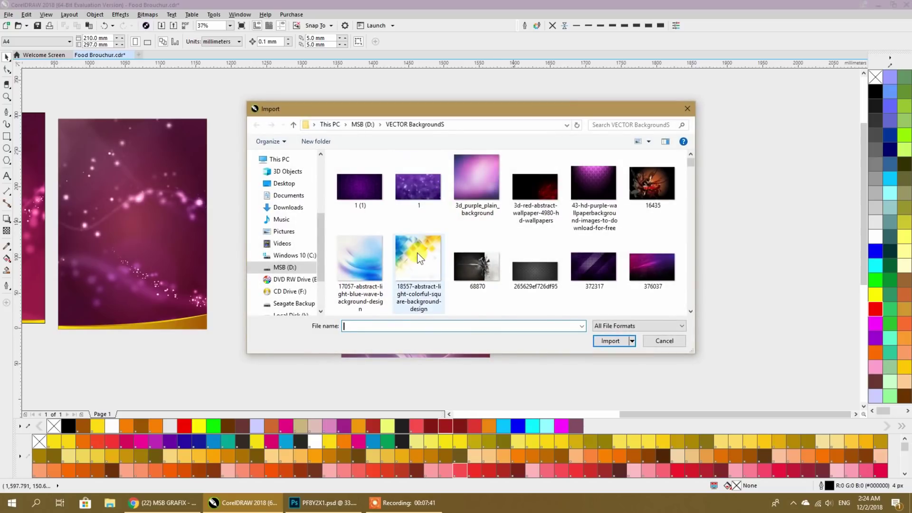
{"action": "scroll", "coordinate": [417, 253], "scroll_direction": "down", "scroll_amount": 1}
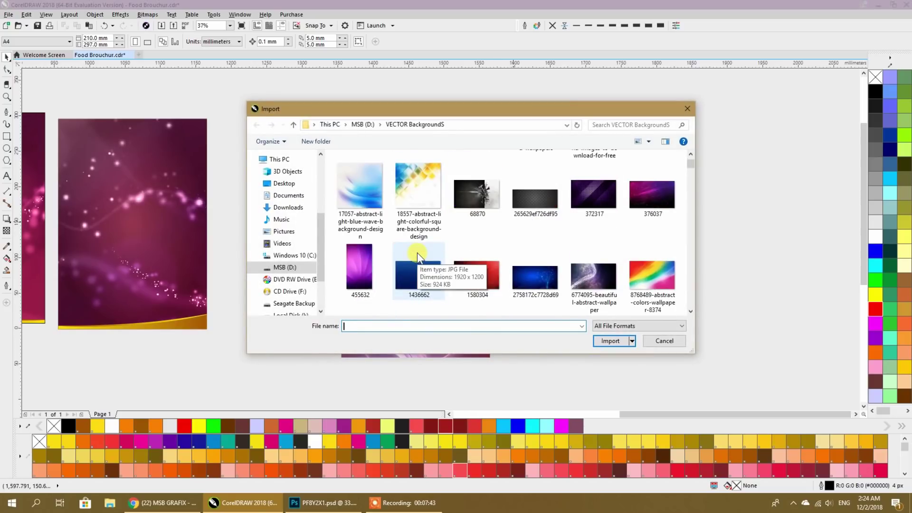
{"action": "left_click", "coordinate": [535, 275]}
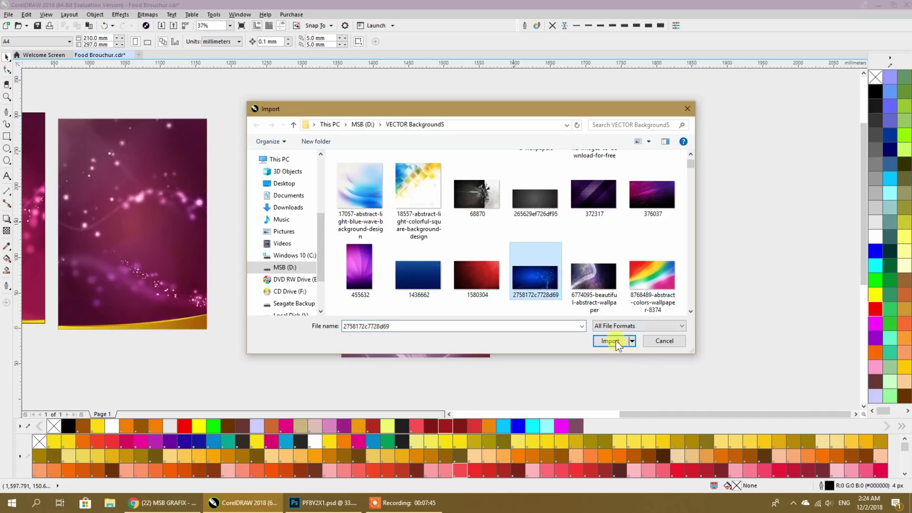
{"action": "left_click", "coordinate": [612, 341]}
{"action": "left_click_drag", "start_coordinate": [526, 199], "coordinate": [770, 324]}
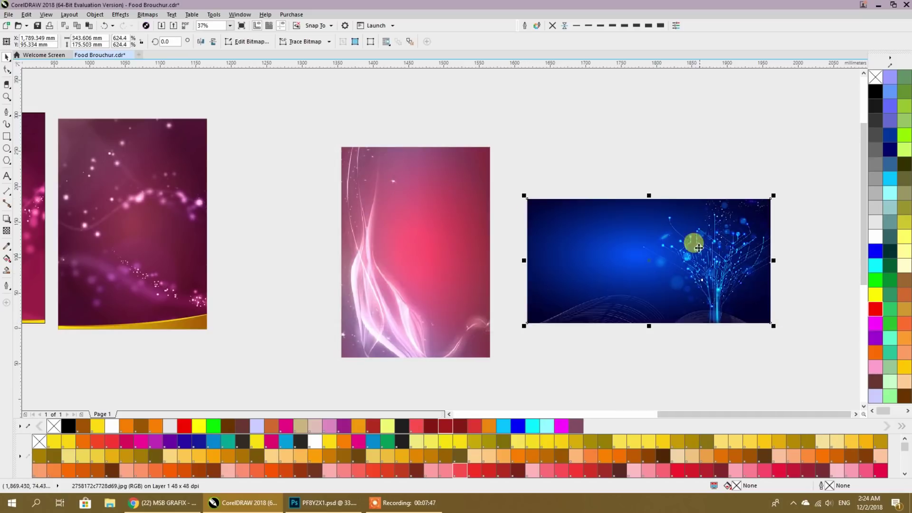
Step: Set the transparency merge mode of the blue tree picture to Add
{"action": "left_click_drag", "start_coordinate": [723, 267], "coordinate": [651, 270]}
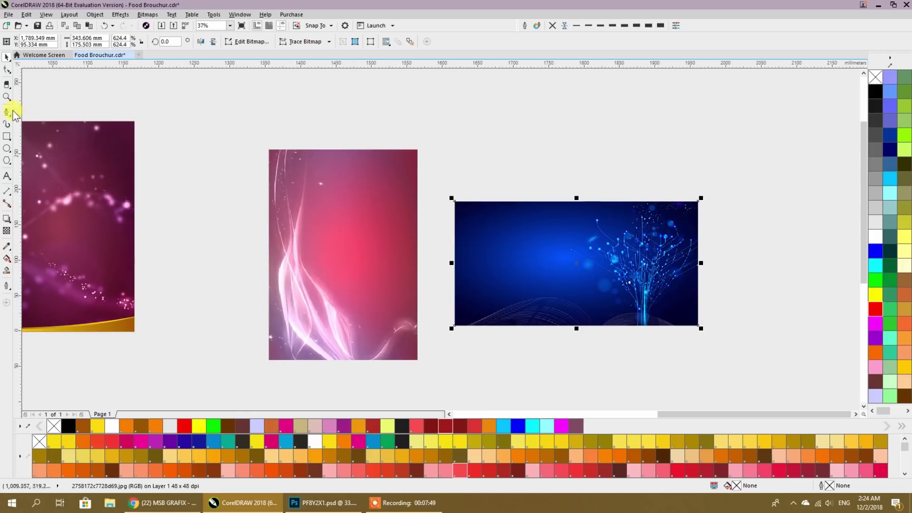
{"action": "left_click", "coordinate": [6, 231]}
{"action": "left_click", "coordinate": [93, 42]}
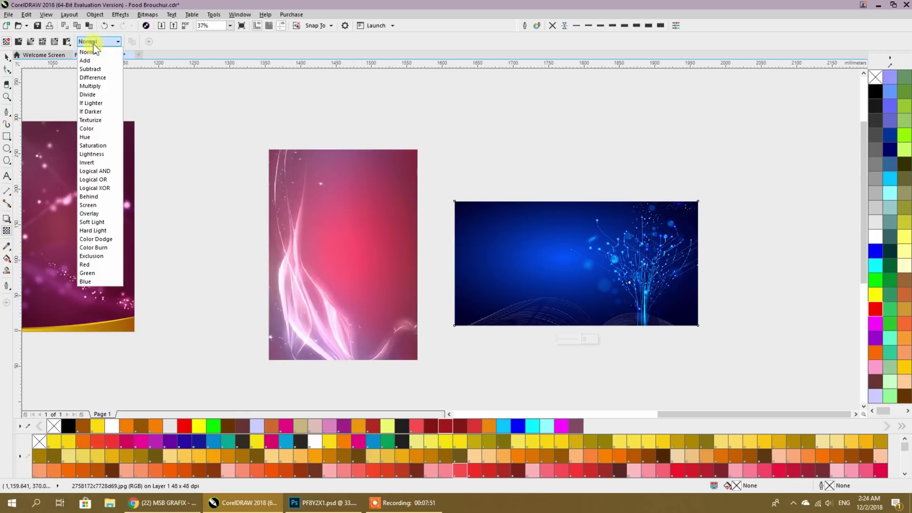
{"action": "left_click", "coordinate": [91, 60]}
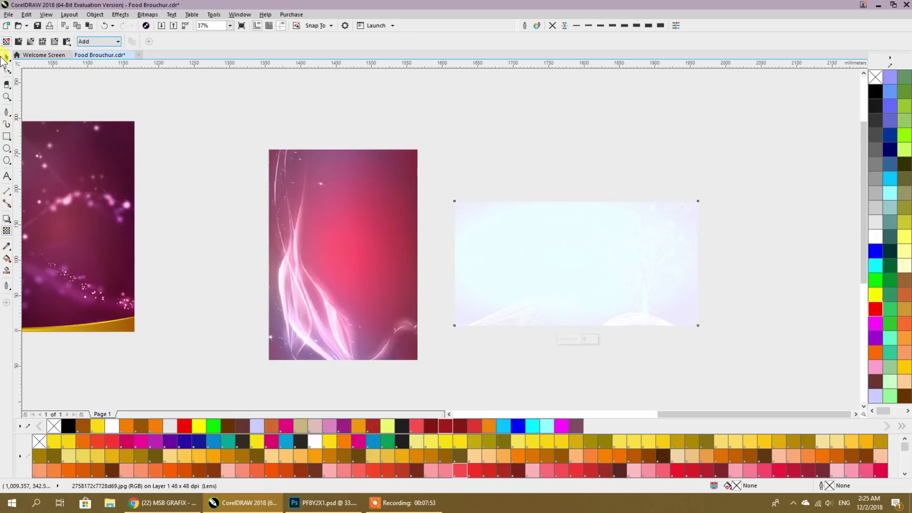
Step: PowerClip the blue tree picture inside the red gradient page
{"action": "left_click", "coordinate": [6, 56]}
{"action": "right_click", "coordinate": [651, 277]}
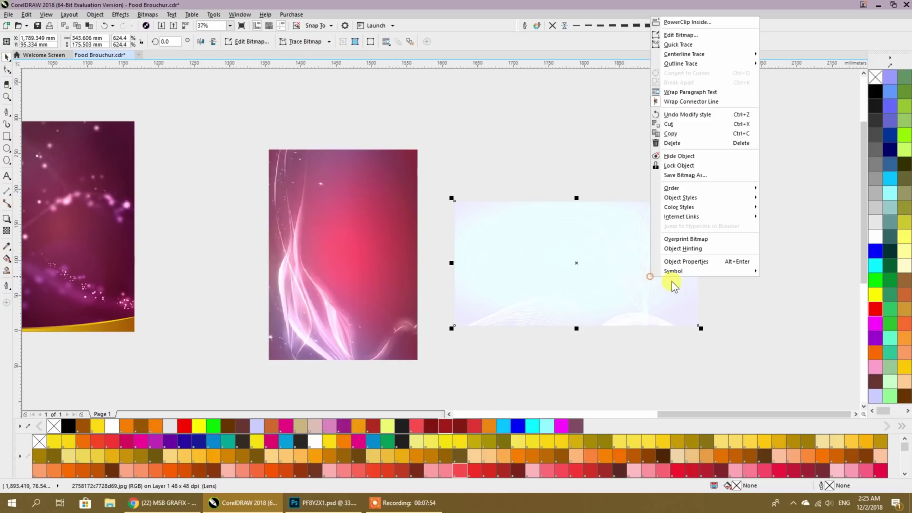
{"action": "left_click", "coordinate": [700, 22]}
{"action": "left_click", "coordinate": [389, 205]}
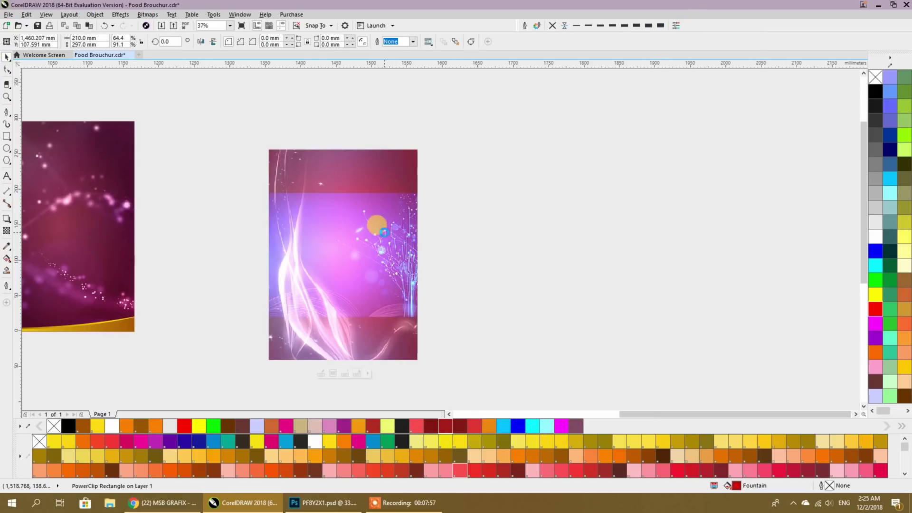
Step: Inside the red page's PowerClip, move the tree picture to about X 1395, Y 45 mm and the abstract background picture outside the frame
{"action": "left_click", "coordinate": [390, 238], "text": "ctrl"}
{"action": "left_click_drag", "start_coordinate": [403, 268], "coordinate": [356, 311]}
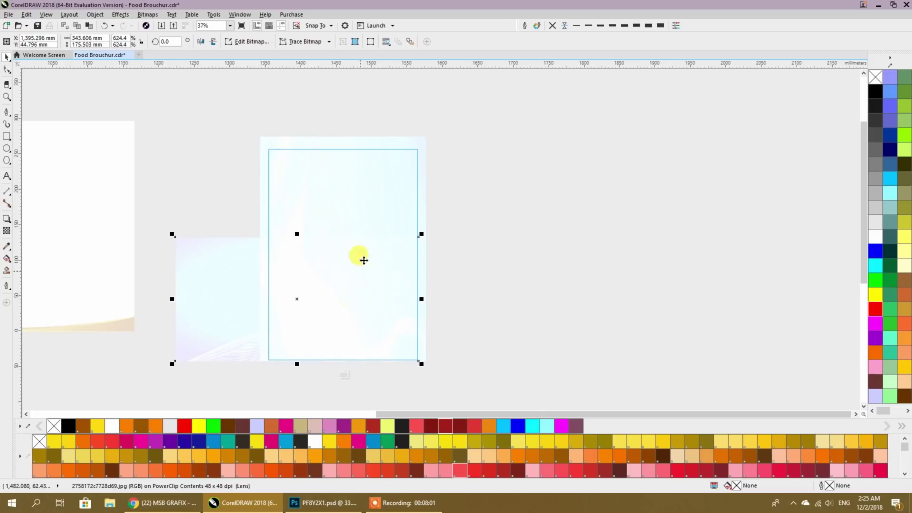
{"action": "left_click_drag", "start_coordinate": [403, 146], "coordinate": [680, 148]}
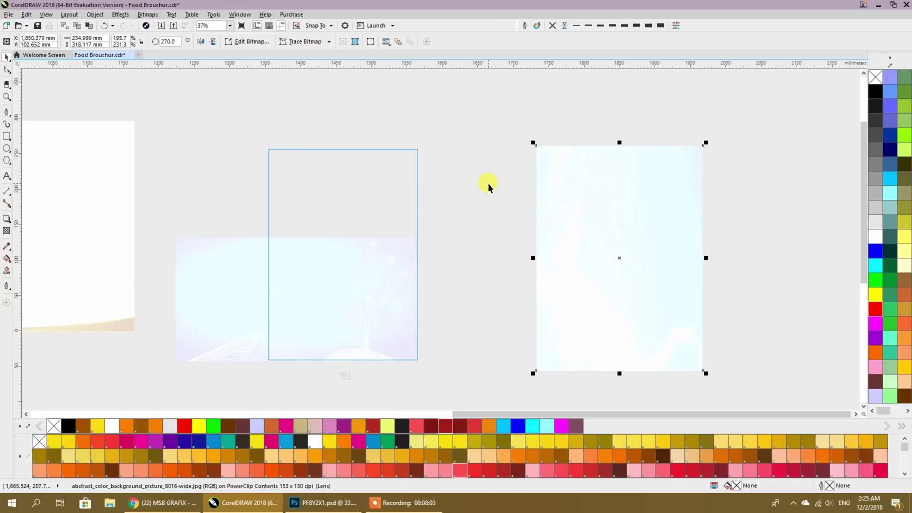
{"action": "left_click", "coordinate": [488, 184], "text": "ctrl"}
{"action": "left_click", "coordinate": [489, 184]}
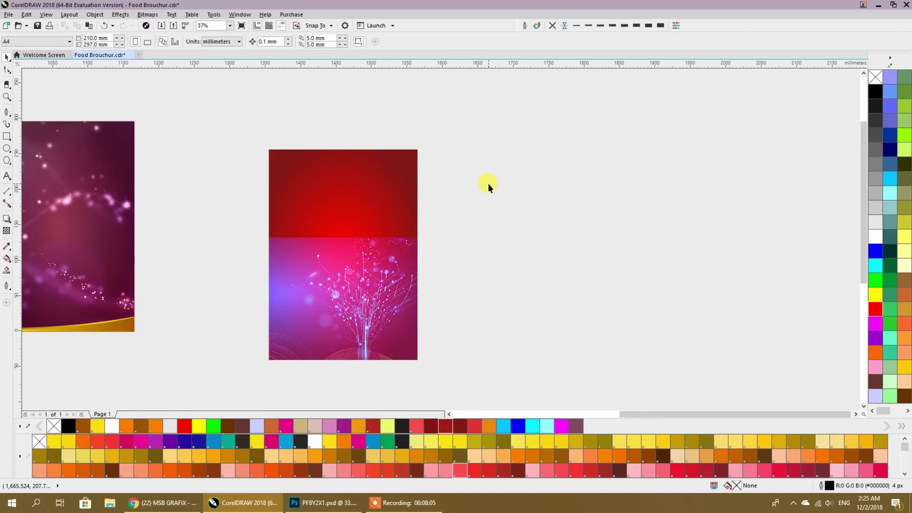
Step: Enlarge the clipped tree picture to about 604 × 308 mm and reposition it so the tree fills the red page
{"action": "left_click", "coordinate": [380, 244]}
{"action": "left_click", "coordinate": [386, 255], "text": "ctrl"}
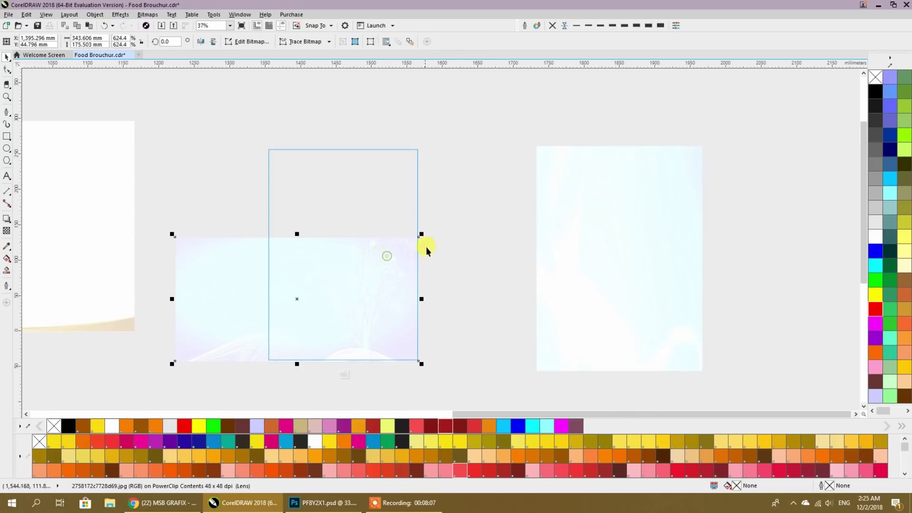
{"action": "left_click_drag", "start_coordinate": [422, 234], "coordinate": [496, 171]}
{"action": "left_click_drag", "start_coordinate": [461, 265], "coordinate": [439, 272]}
{"action": "left_click", "coordinate": [486, 276]}
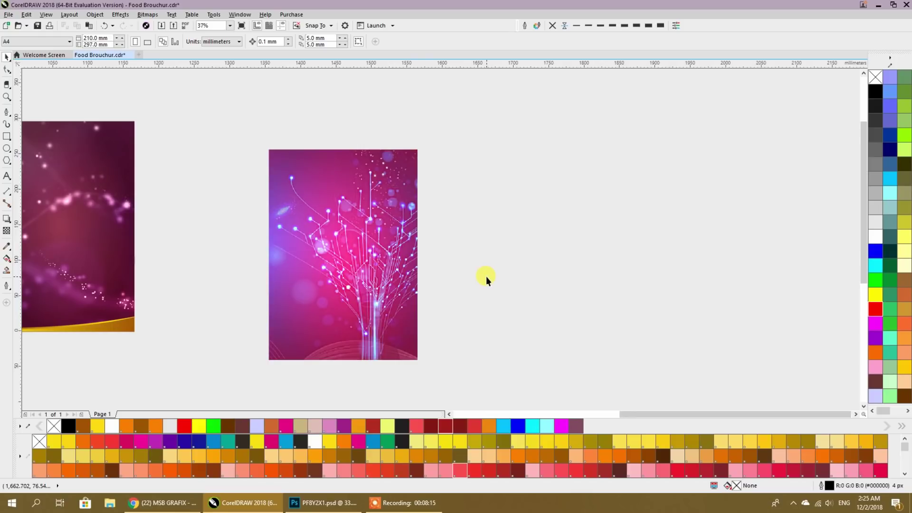
Step: Edit the red page's PowerClip contents, moving the tree picture to about X 1580, Y 109 mm so its curved lines fill the frame
{"action": "left_click", "coordinate": [422, 272]}
{"action": "double_click", "coordinate": [366, 320]}
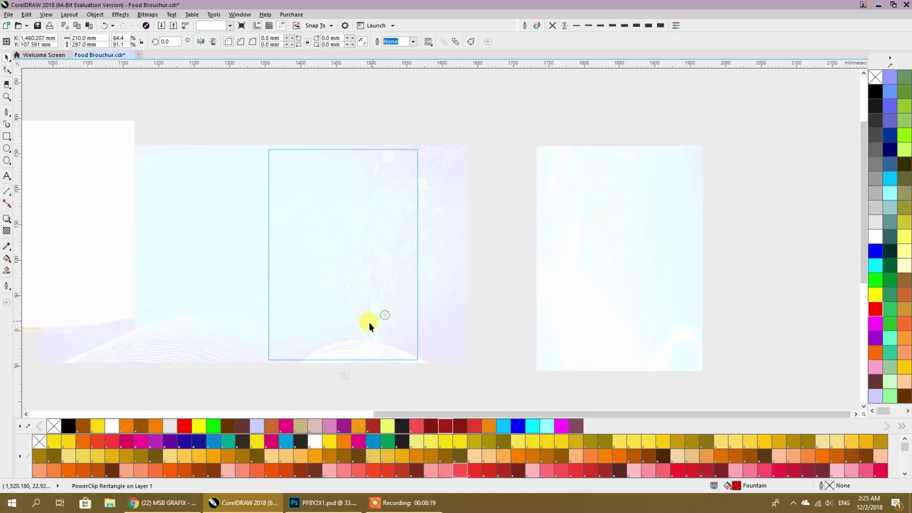
{"action": "left_click_drag", "start_coordinate": [485, 319], "coordinate": [544, 327]}
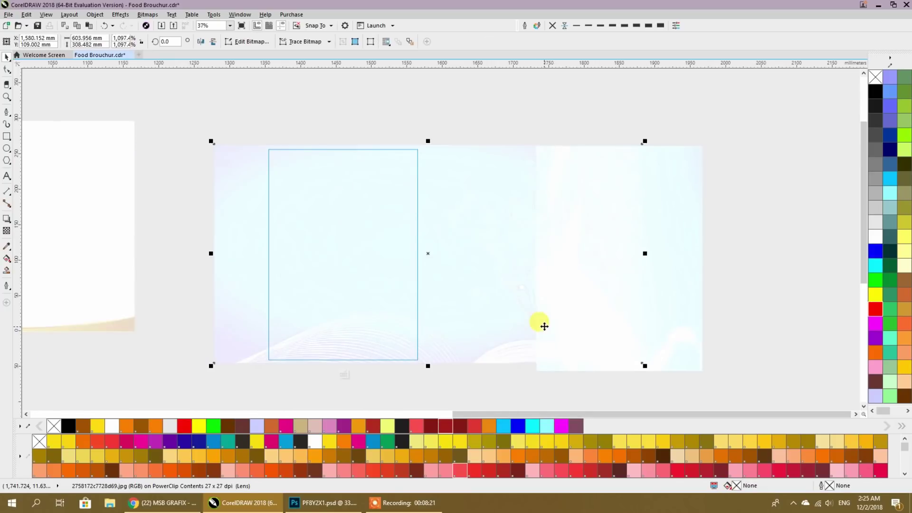
{"action": "left_click", "coordinate": [453, 126], "text": "ctrl"}
{"action": "left_click", "coordinate": [457, 164]}
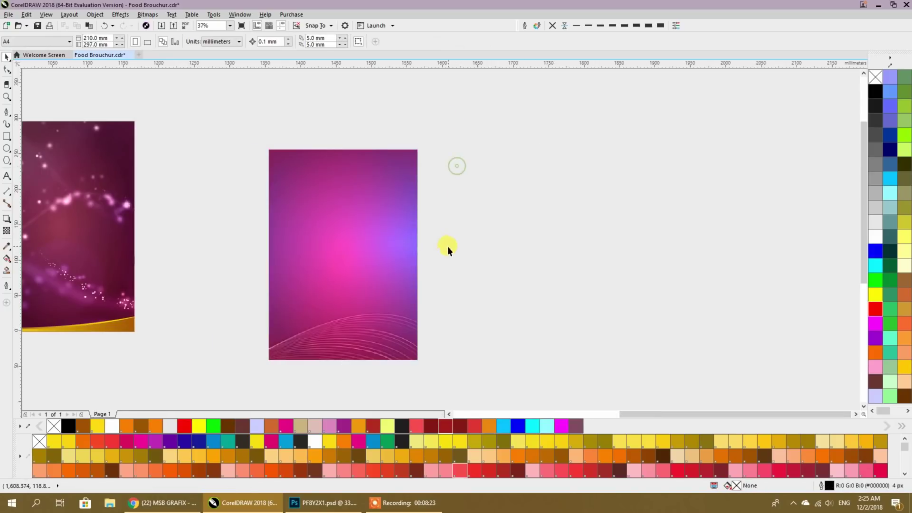
Step: Delete the red gradient page with its clipped pictures
{"action": "scroll", "coordinate": [448, 246], "scroll_direction": "down", "scroll_amount": 1}
{"action": "left_click", "coordinate": [412, 249]}
{"action": "key", "text": "Delete"}
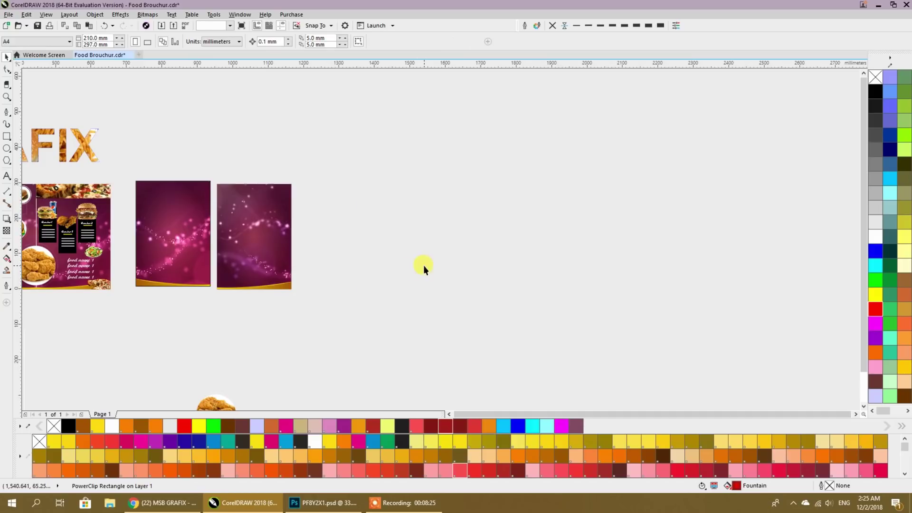
Step: Move the round fried chicken group up beneath the blank purple pages, centred at about X 929, Y -183 mm
{"action": "left_click_drag", "start_coordinate": [351, 280], "coordinate": [627, 287]}
{"action": "left_click_drag", "start_coordinate": [560, 322], "coordinate": [555, 289]}
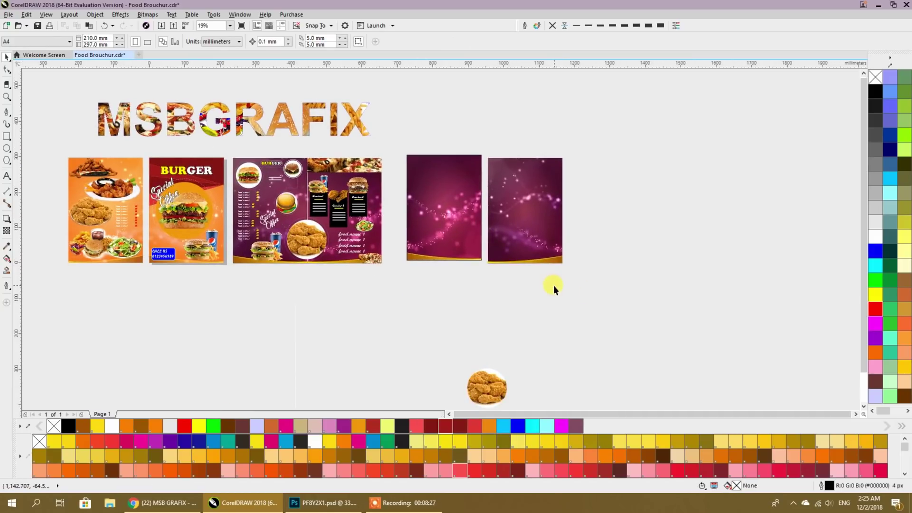
{"action": "double_click", "coordinate": [493, 397]}
{"action": "left_click_drag", "start_coordinate": [504, 390], "coordinate": [479, 338]}
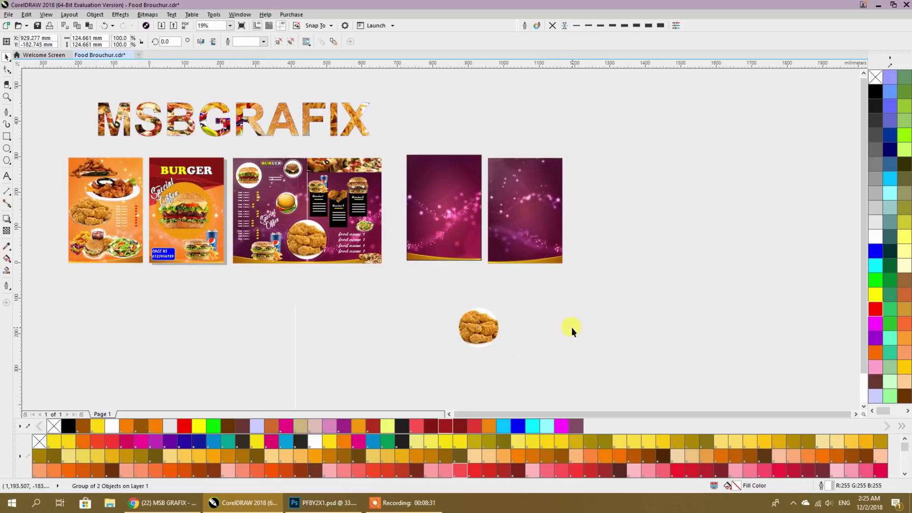
{"action": "left_click", "coordinate": [571, 326]}
{"action": "left_click", "coordinate": [475, 329]}
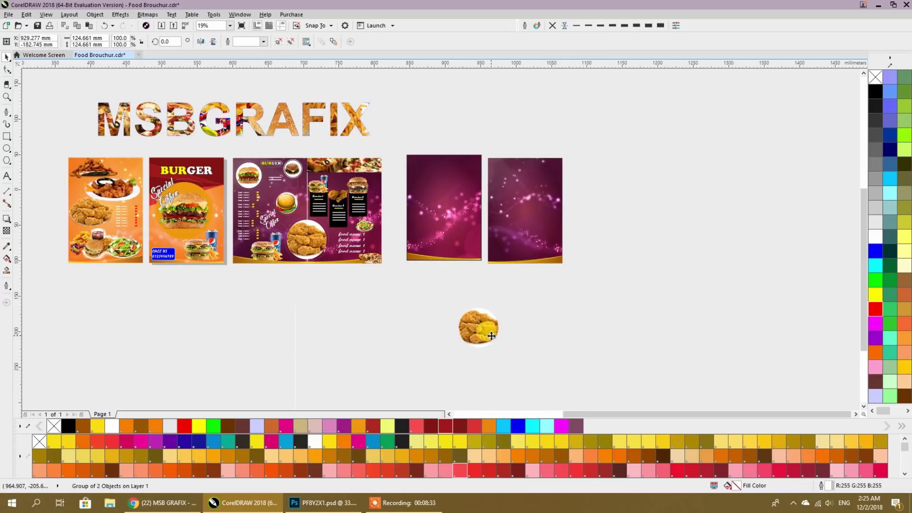
Step: Duplicate the fried chicken circle horizontally beside the original, with the copy centred at about X 1127 mm
{"action": "scroll", "coordinate": [491, 336], "scroll_direction": "up", "scroll_amount": 1}
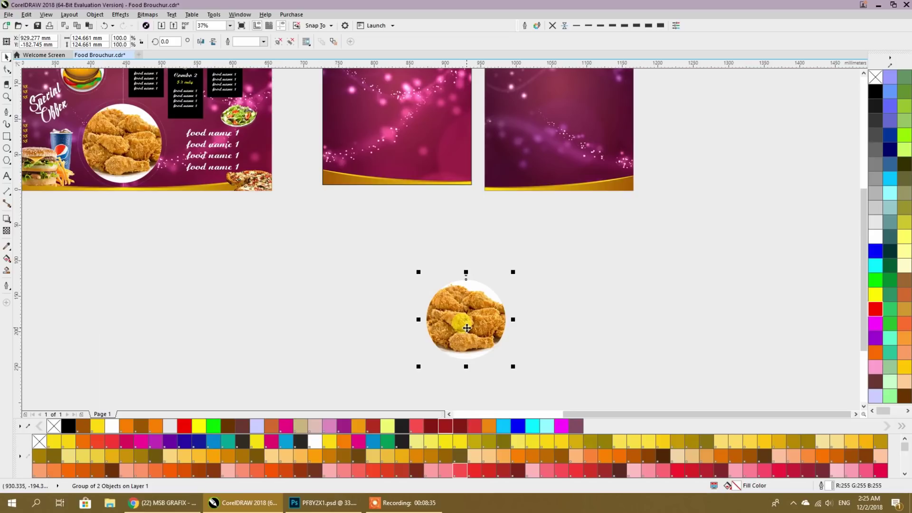
{"action": "left_click_drag", "start_coordinate": [467, 328], "coordinate": [606, 327]}
{"action": "right_click", "coordinate": [606, 327]}
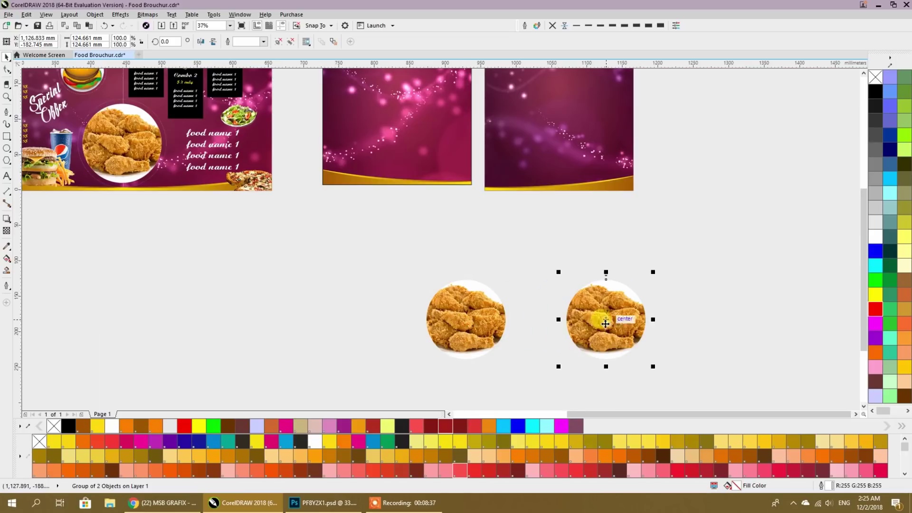
Step: PowerClip the original fried chicken circle inside the first blank purple page
{"action": "right_click", "coordinate": [493, 328]}
{"action": "left_click", "coordinate": [517, 92]}
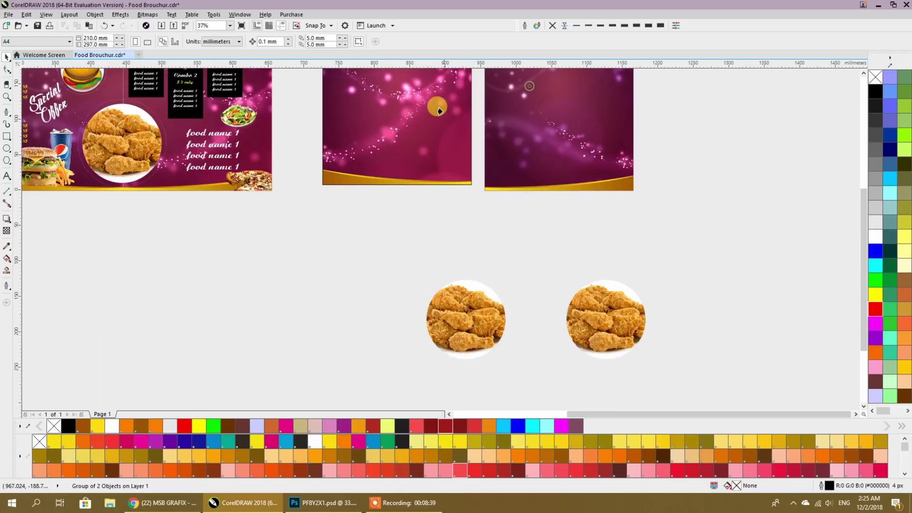
{"action": "left_click", "coordinate": [442, 111]}
Step: Try to PowerClip the chicken copy inside the first purple page as well, and undo the placement
{"action": "right_click", "coordinate": [609, 314]}
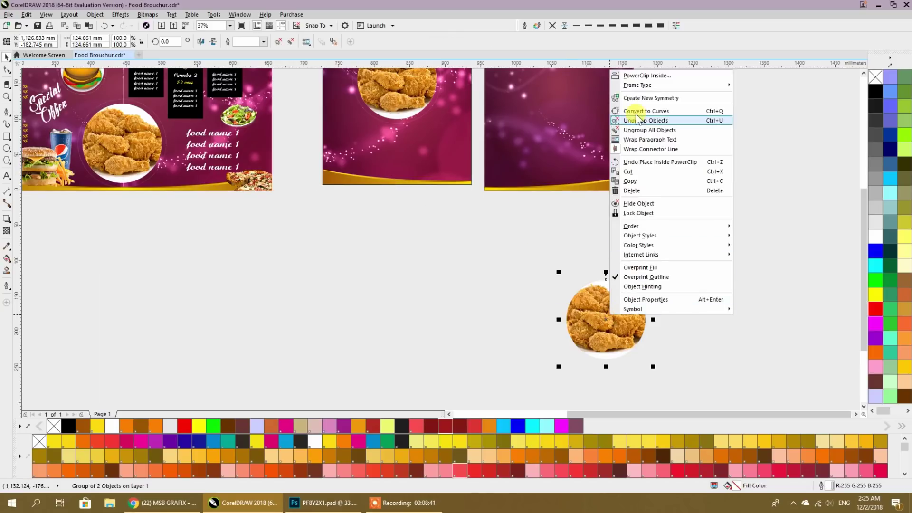
{"action": "left_click", "coordinate": [642, 76]}
{"action": "left_click", "coordinate": [444, 133]}
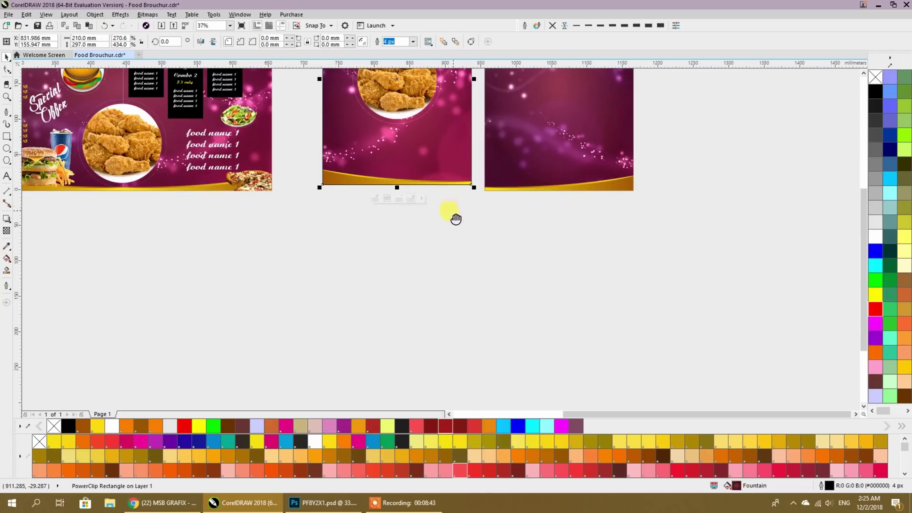
{"action": "scroll", "coordinate": [458, 304], "scroll_direction": "up", "scroll_amount": 3}
{"action": "key", "text": "ctrl+z"}
Step: PowerClip the chicken copy inside the second blank purple page
{"action": "right_click", "coordinate": [615, 376]}
{"action": "left_click", "coordinate": [658, 127]}
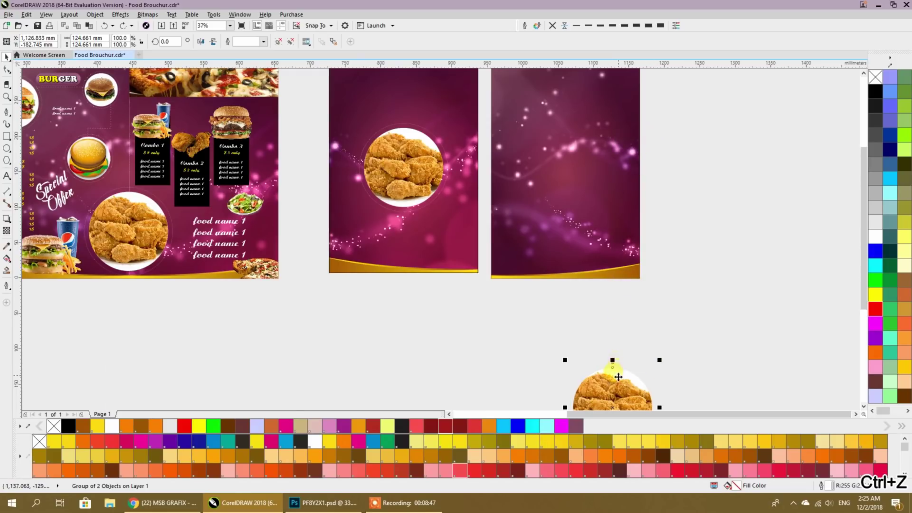
{"action": "right_click", "coordinate": [618, 377]}
{"action": "left_click", "coordinate": [645, 139]}
{"action": "left_click", "coordinate": [577, 181]}
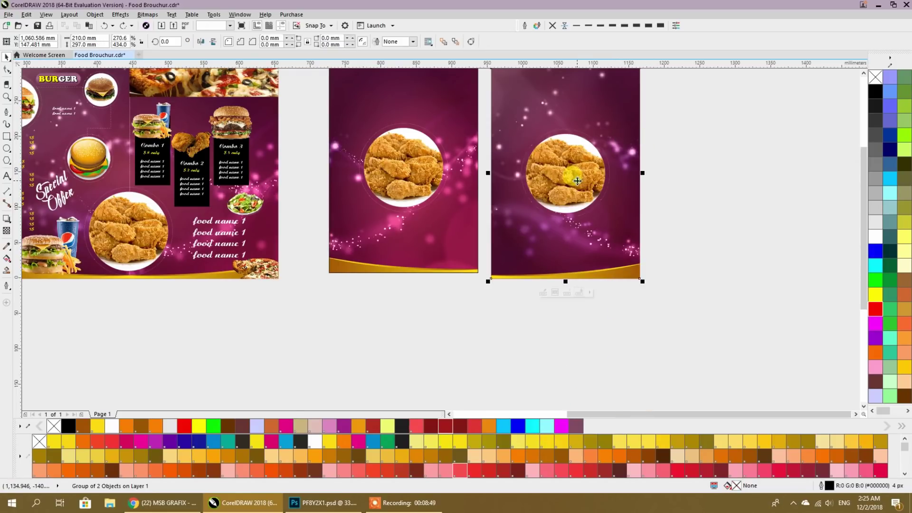
Step: Align the first purple page over the brochure's left inside page and move its clipped chicken to about X 446, Y 67 mm
{"action": "left_click", "coordinate": [431, 262]}
{"action": "left_click_drag", "start_coordinate": [356, 290], "coordinate": [175, 260]}
{"action": "left_click", "coordinate": [240, 220], "text": "ctrl"}
{"action": "left_click", "coordinate": [249, 183]}
{"action": "left_click_drag", "start_coordinate": [212, 144], "coordinate": [286, 201]}
Step: Fine-tune the clipped chicken to about X 444, Y 66 mm over the spread's chicken plate, and finish editing the PowerClip
{"action": "scroll", "coordinate": [285, 201], "scroll_direction": "up", "scroll_amount": 5}
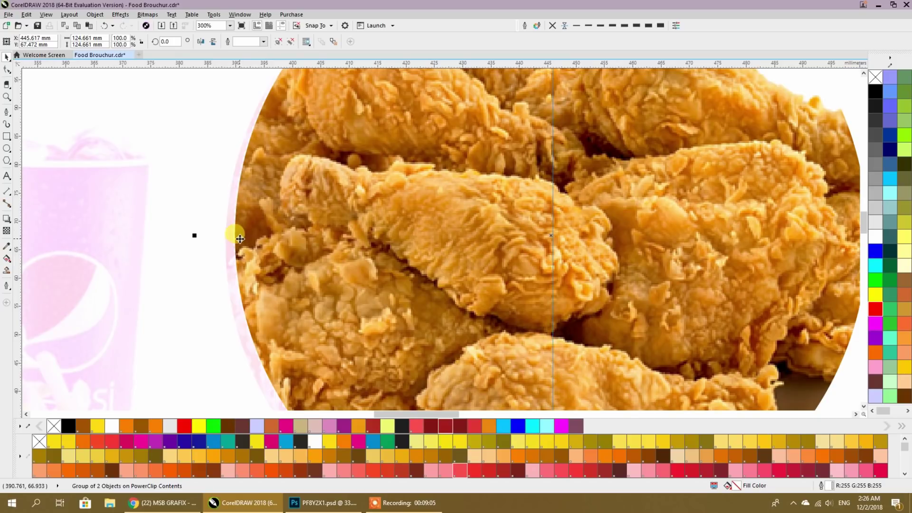
{"action": "left_click_drag", "start_coordinate": [240, 239], "coordinate": [226, 250]}
{"action": "scroll", "coordinate": [226, 250], "scroll_direction": "down", "scroll_amount": 5}
{"action": "scroll", "coordinate": [304, 329], "scroll_direction": "up", "scroll_amount": 3}
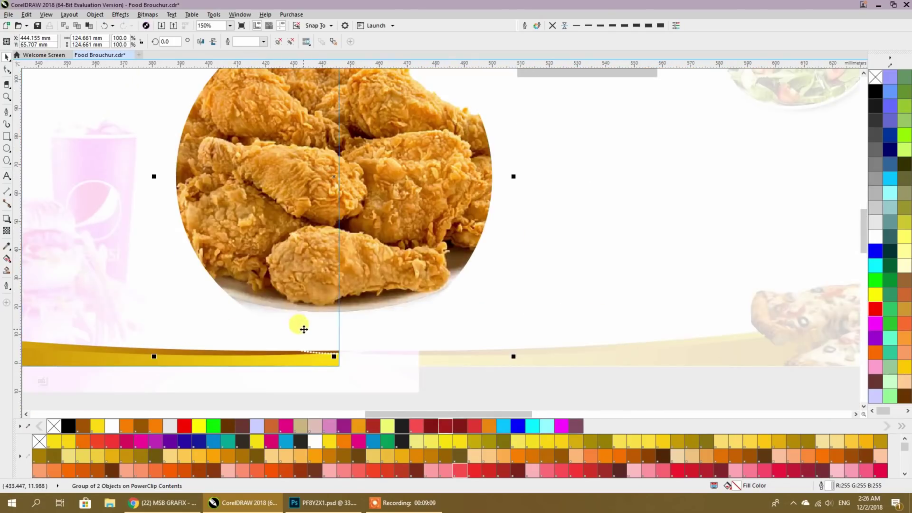
{"action": "scroll", "coordinate": [315, 198], "scroll_direction": "down", "scroll_amount": 3}
{"action": "scroll", "coordinate": [316, 179], "scroll_direction": "up", "scroll_amount": 3}
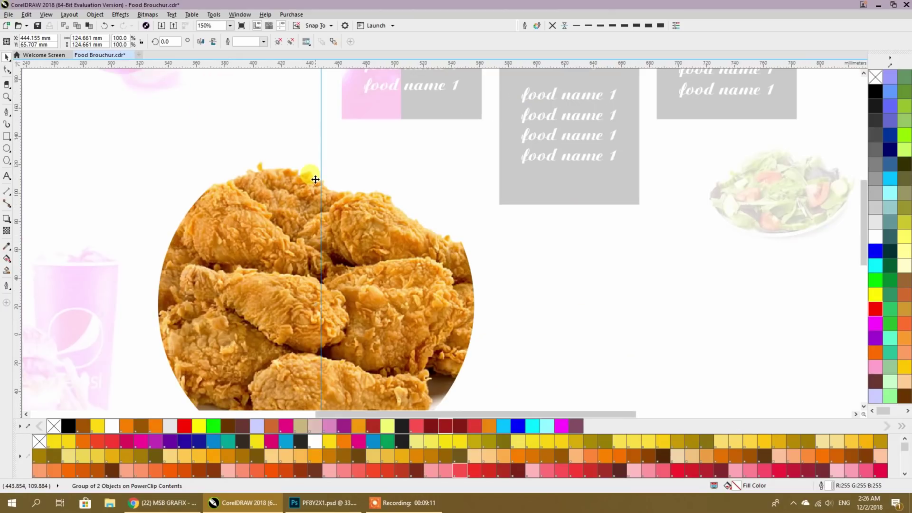
{"action": "scroll", "coordinate": [315, 179], "scroll_direction": "down", "scroll_amount": 2}
{"action": "scroll", "coordinate": [310, 174], "scroll_direction": "down", "scroll_amount": 2}
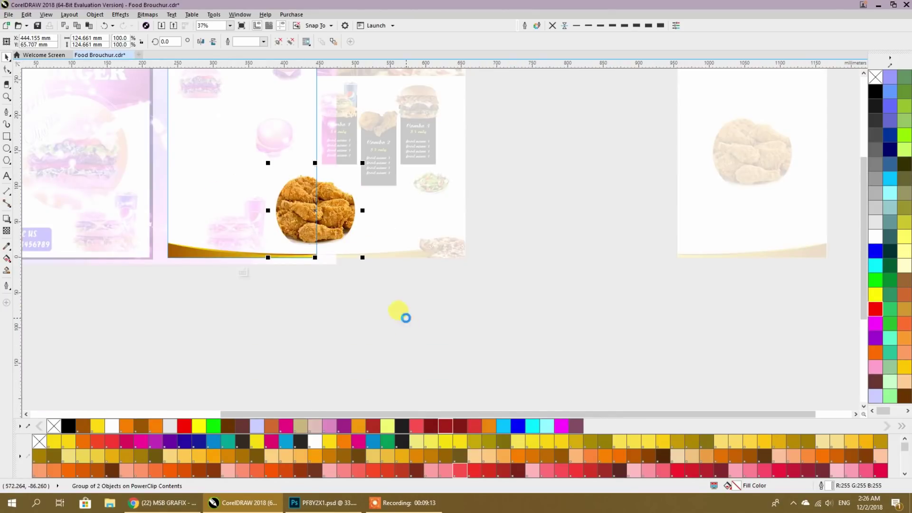
{"action": "left_click", "coordinate": [406, 318]}
Step: Move the first purple page to the empty area beside the artwork and align the second one over the brochure's right inside page
{"action": "scroll", "coordinate": [347, 266], "scroll_direction": "down", "scroll_amount": 2}
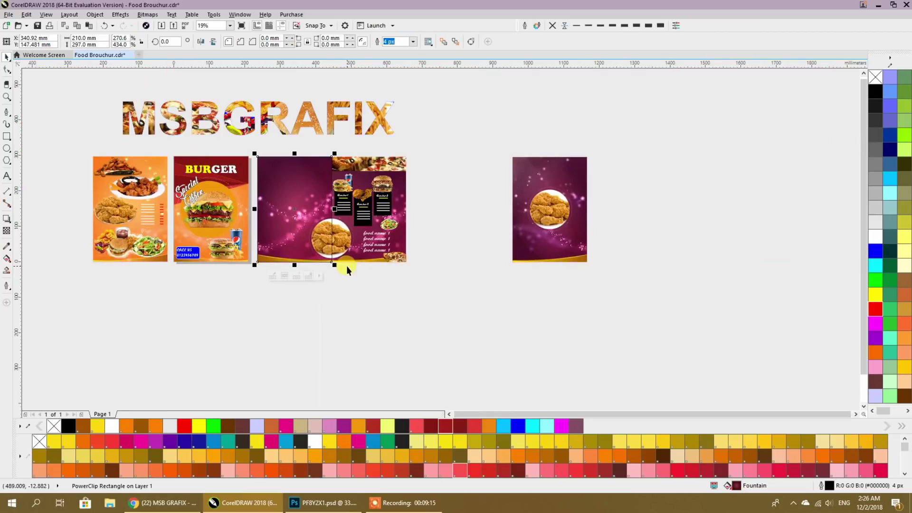
{"action": "left_click", "coordinate": [730, 275]}
{"action": "left_click", "coordinate": [558, 214]}
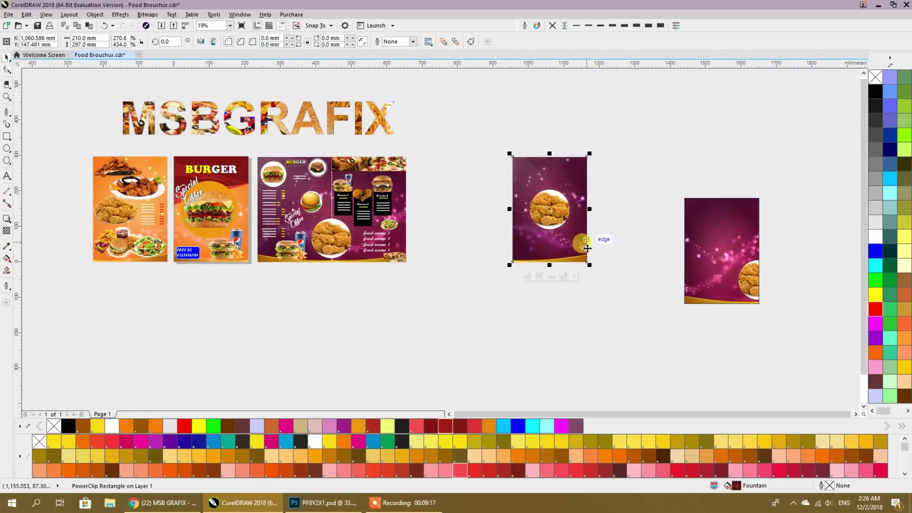
{"action": "left_click_drag", "start_coordinate": [587, 262], "coordinate": [406, 263]}
Step: Open the second purple page's PowerClip contents and move its chicken circle onto the spread's plate, at about X 444.5, Y 67 mm
{"action": "double_click", "coordinate": [368, 243]}
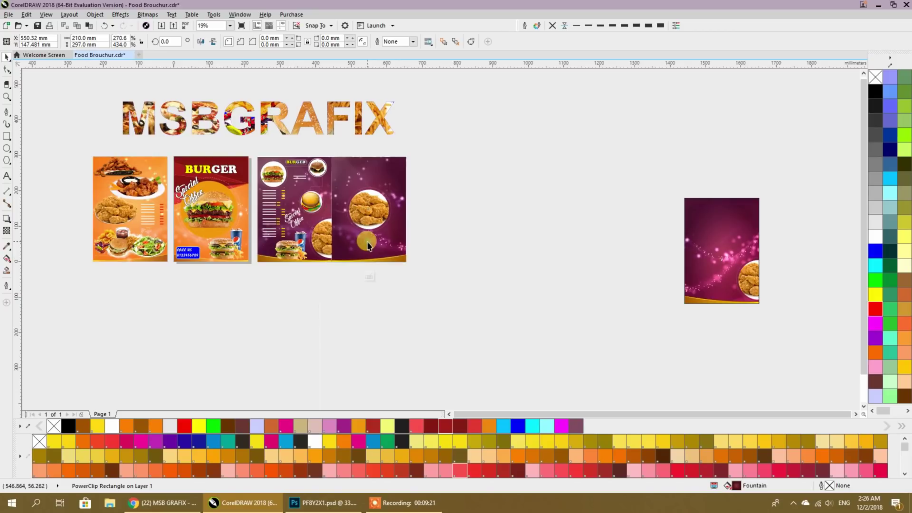
{"action": "scroll", "coordinate": [346, 250], "scroll_direction": "up", "scroll_amount": 4}
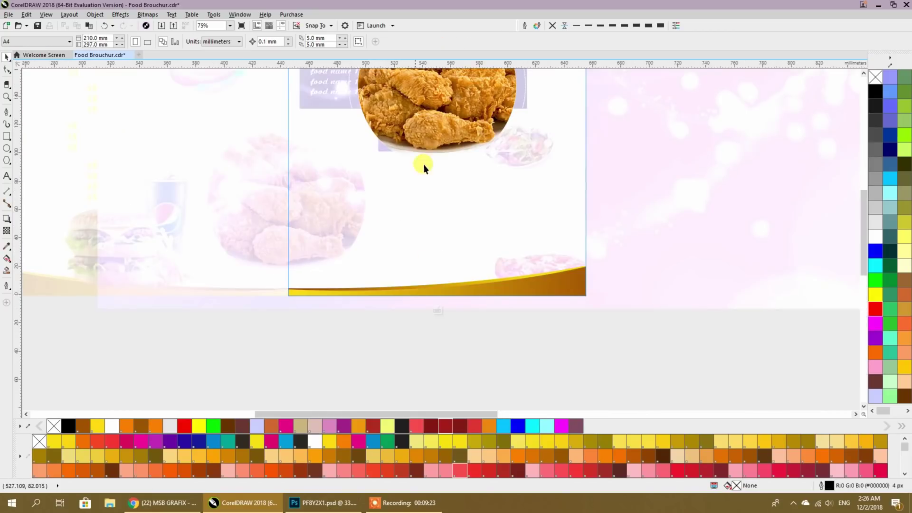
{"action": "left_click", "coordinate": [455, 133]}
{"action": "left_click_drag", "start_coordinate": [388, 149], "coordinate": [238, 261]}
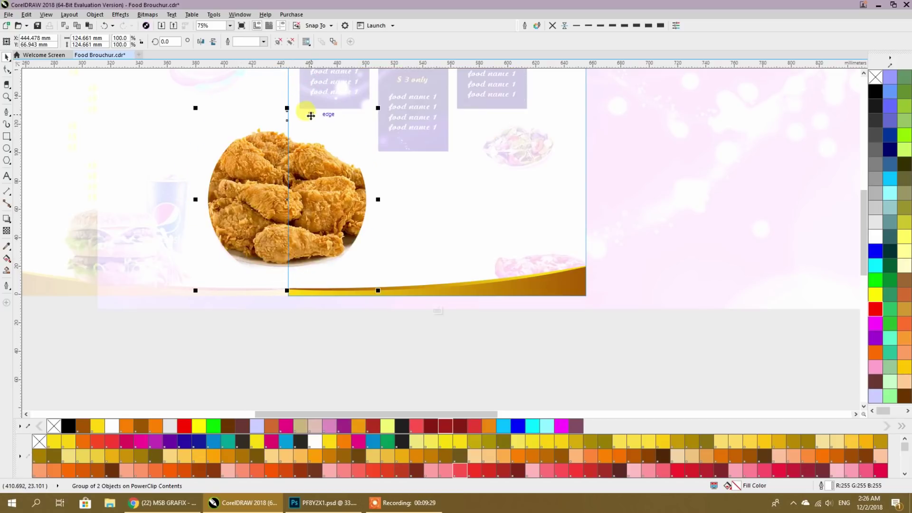
Step: Fine-tune the second purple page's clipped chicken to about X 444, Y 66 mm over the spread's plate, and finish editing the PowerClip
{"action": "scroll", "coordinate": [295, 119], "scroll_direction": "up", "scroll_amount": 5}
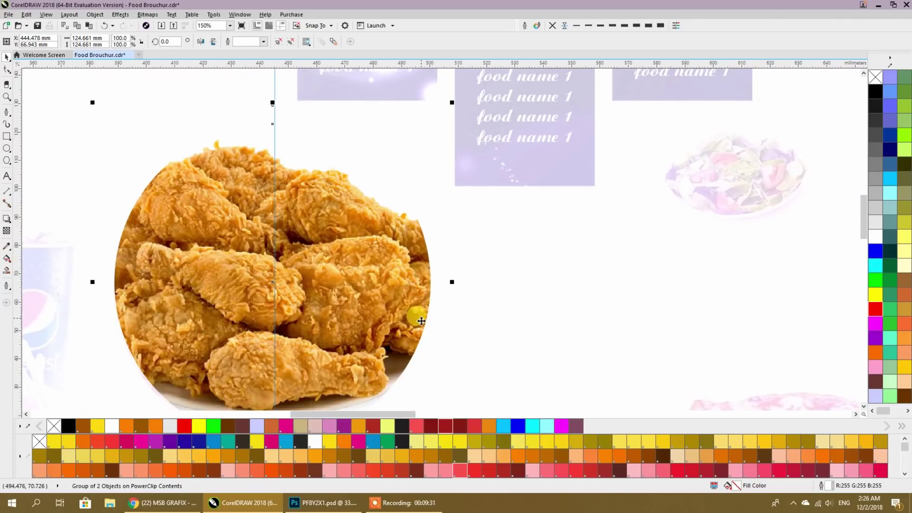
{"action": "scroll", "coordinate": [258, 358], "scroll_direction": "down", "scroll_amount": 2}
{"action": "scroll", "coordinate": [289, 352], "scroll_direction": "up", "scroll_amount": 5}
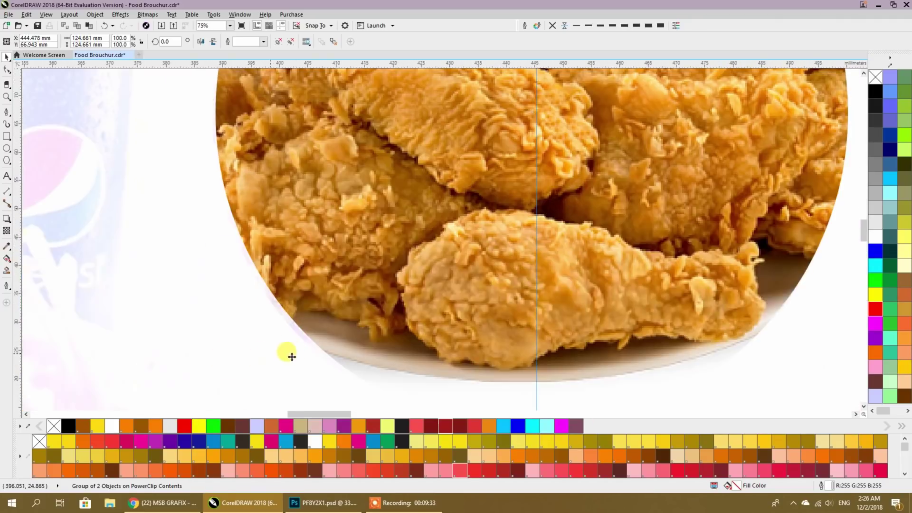
{"action": "left_click_drag", "start_coordinate": [288, 289], "coordinate": [279, 295]}
{"action": "scroll", "coordinate": [279, 296], "scroll_direction": "down", "scroll_amount": 2}
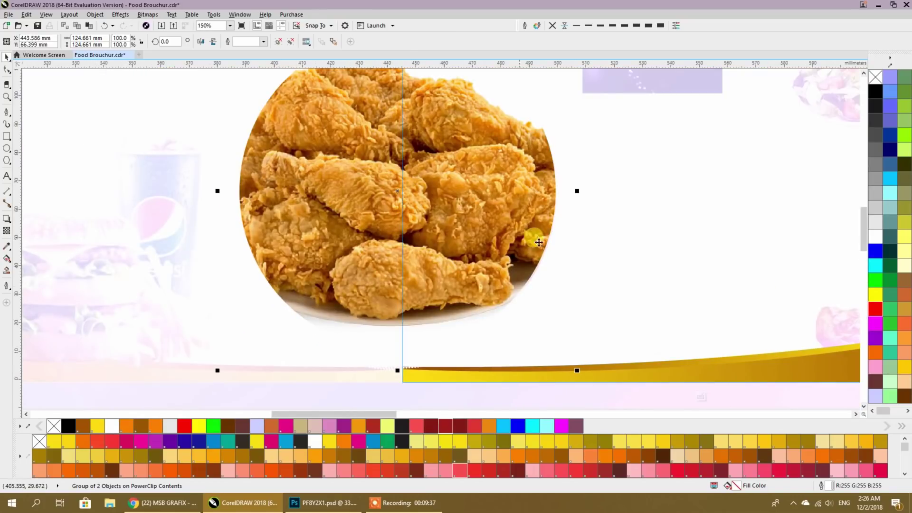
{"action": "scroll", "coordinate": [379, 263], "scroll_direction": "down", "scroll_amount": 1}
{"action": "scroll", "coordinate": [475, 238], "scroll_direction": "up", "scroll_amount": 2}
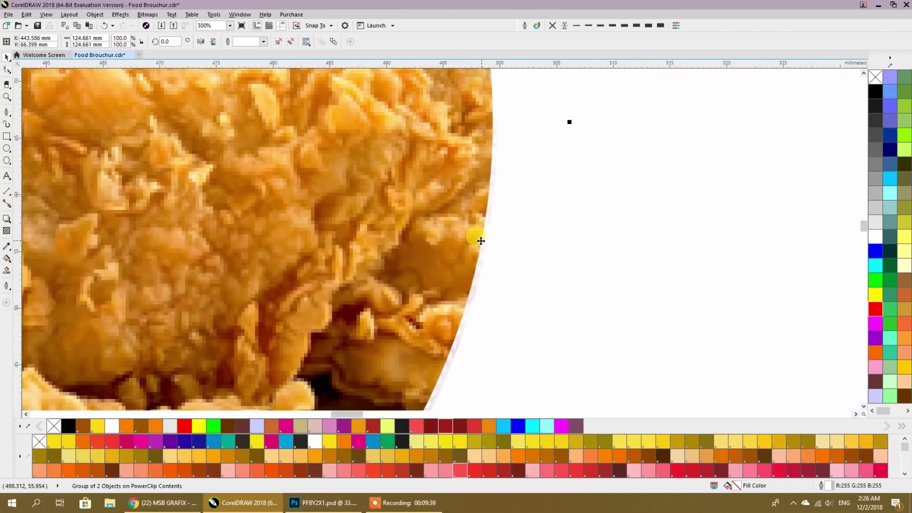
{"action": "left_click_drag", "start_coordinate": [489, 215], "coordinate": [491, 219]}
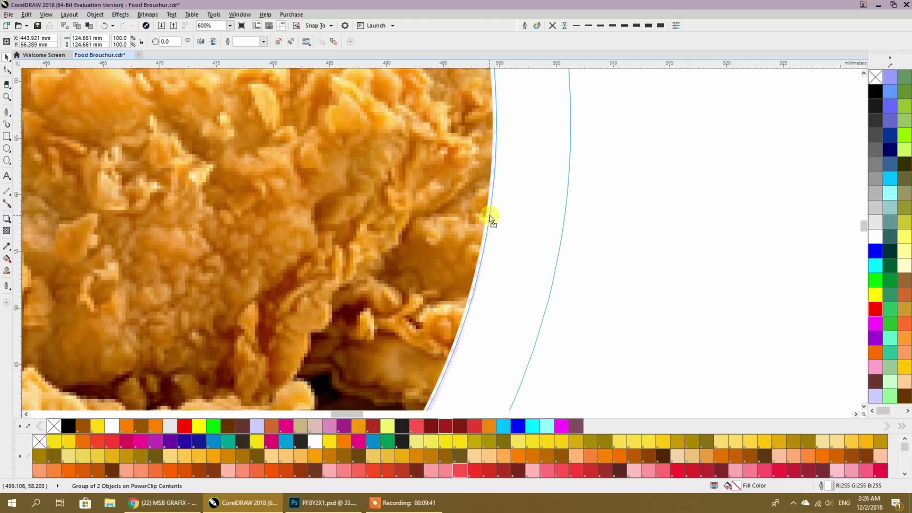
{"action": "scroll", "coordinate": [491, 217], "scroll_direction": "down", "scroll_amount": 1}
{"action": "scroll", "coordinate": [489, 217], "scroll_direction": "down", "scroll_amount": 2}
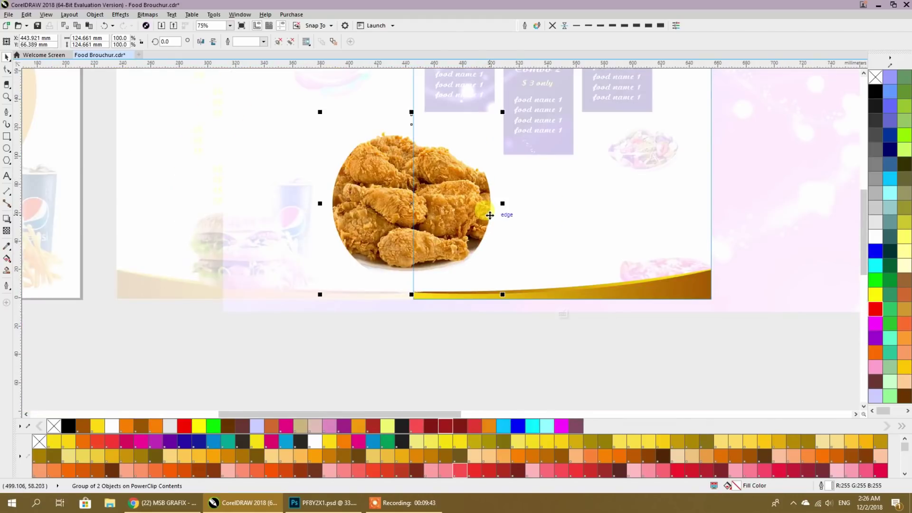
{"action": "left_click", "coordinate": [477, 344], "text": "ctrl"}
Step: Move the second purple page off the inside spread into the empty area beside the first purple page
{"action": "scroll", "coordinate": [455, 336], "scroll_direction": "down", "scroll_amount": 1}
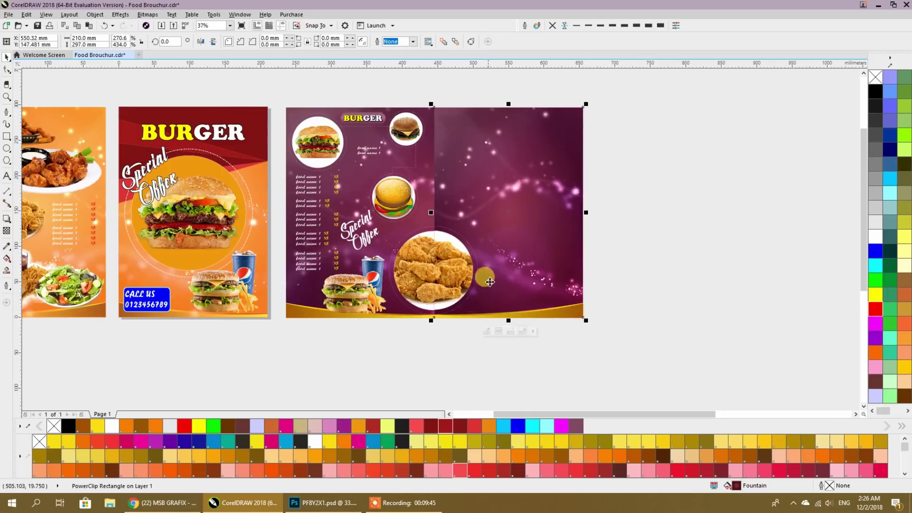
{"action": "left_click_drag", "start_coordinate": [494, 281], "coordinate": [744, 241]}
{"action": "scroll", "coordinate": [710, 286], "scroll_direction": "down", "scroll_amount": 1}
{"action": "left_click_drag", "start_coordinate": [699, 292], "coordinate": [412, 297]}
{"action": "left_click_drag", "start_coordinate": [451, 268], "coordinate": [762, 340]}
{"action": "left_click_drag", "start_coordinate": [838, 384], "coordinate": [668, 357]}
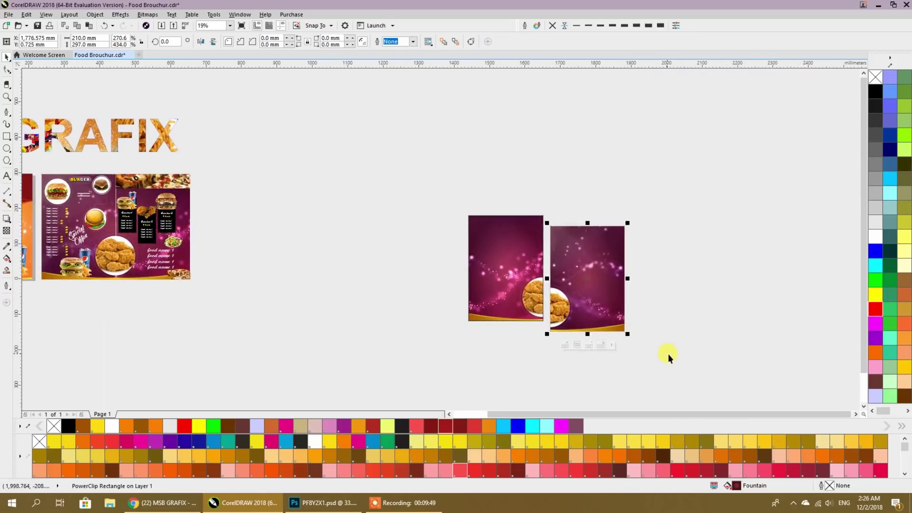
Step: Butt the second purple page against the first one's inner edge with their tops level to compare the two chicken halves
{"action": "left_click_drag", "start_coordinate": [397, 180], "coordinate": [398, 179]}
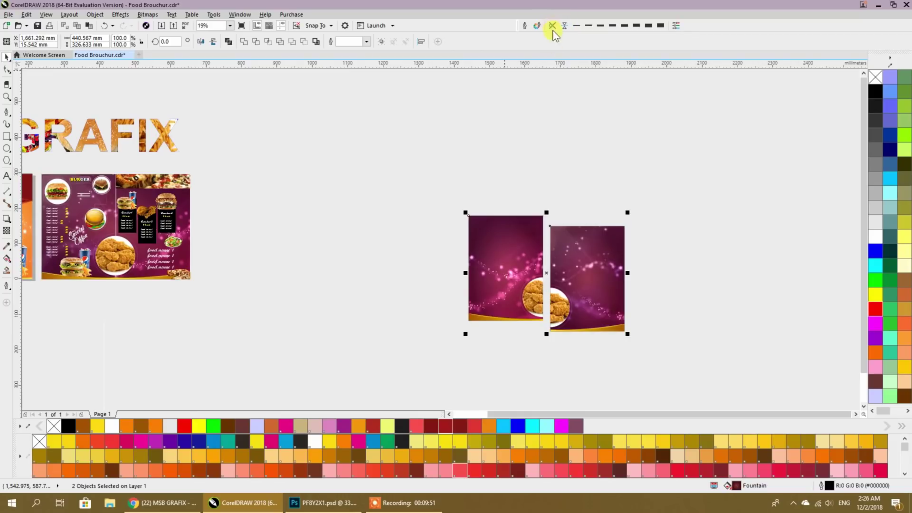
{"action": "left_click", "coordinate": [555, 120]}
{"action": "left_click", "coordinate": [552, 228]}
{"action": "left_click_drag", "start_coordinate": [550, 223], "coordinate": [542, 216]}
{"action": "scroll", "coordinate": [557, 306], "scroll_direction": "up", "scroll_amount": 2}
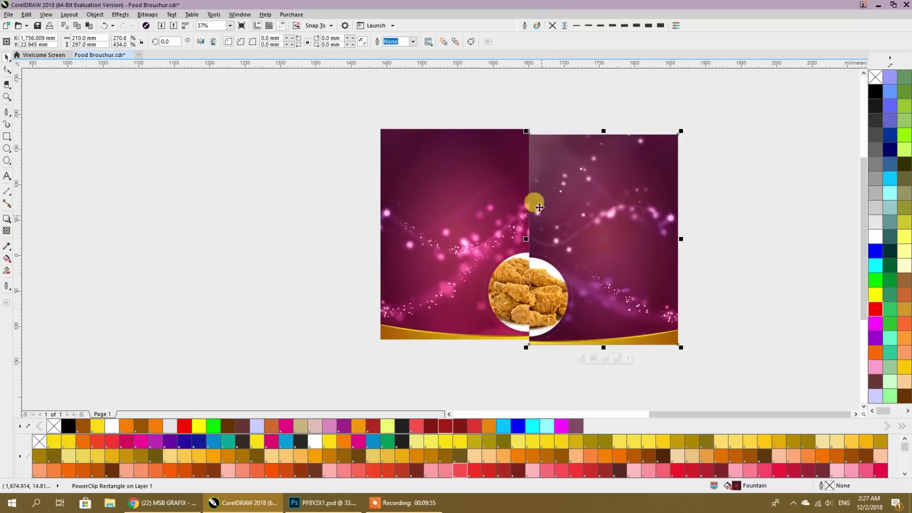
{"action": "left_click_drag", "start_coordinate": [527, 138], "coordinate": [531, 131]}
{"action": "left_click", "coordinate": [365, 217]}
{"action": "scroll", "coordinate": [595, 323], "scroll_direction": "up", "scroll_amount": 2}
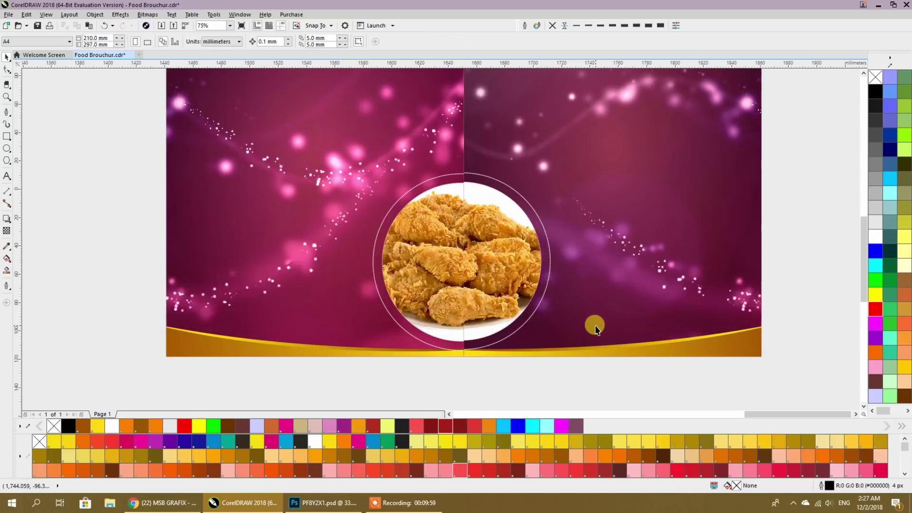
Step: Open the first purple page's PowerClip contents, raise its chicken circle to about Y -50.8 mm, and finish editing
{"action": "left_click", "coordinate": [475, 312]}
{"action": "scroll", "coordinate": [476, 357], "scroll_direction": "up", "scroll_amount": 2}
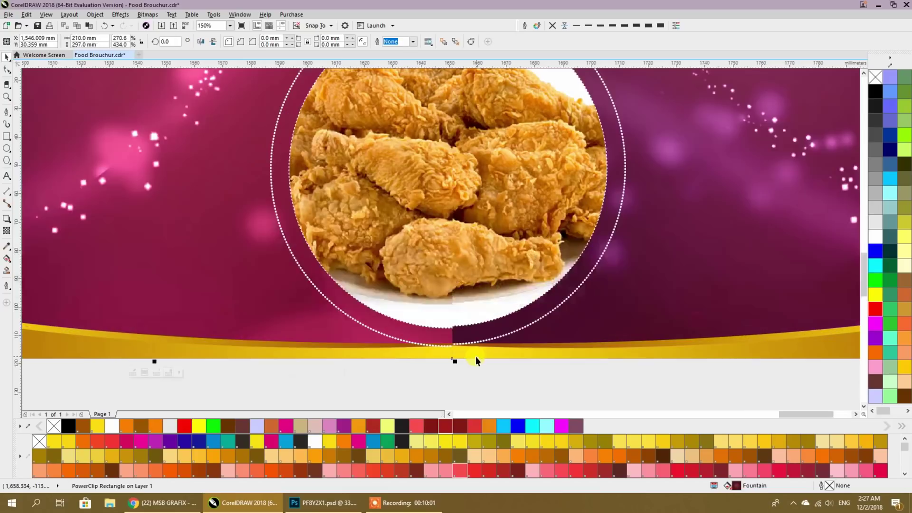
{"action": "double_click", "coordinate": [443, 312]}
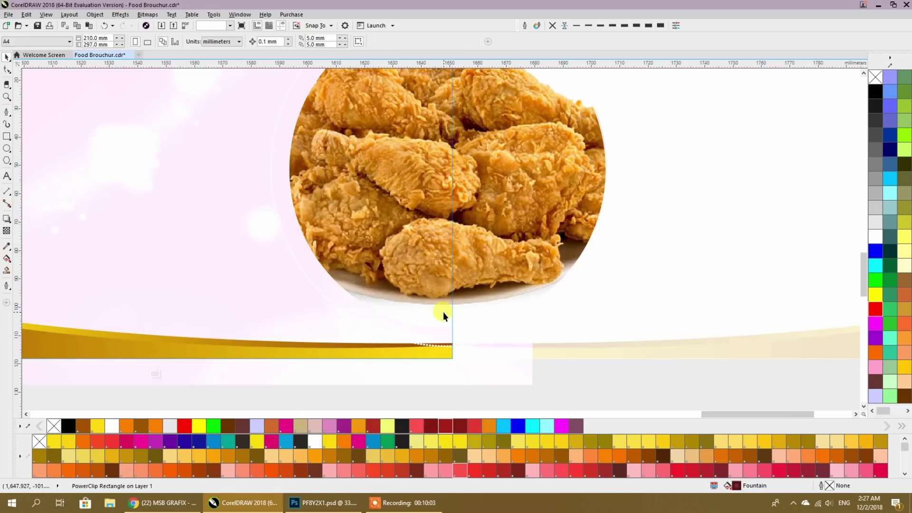
{"action": "scroll", "coordinate": [444, 313], "scroll_direction": "up", "scroll_amount": 4}
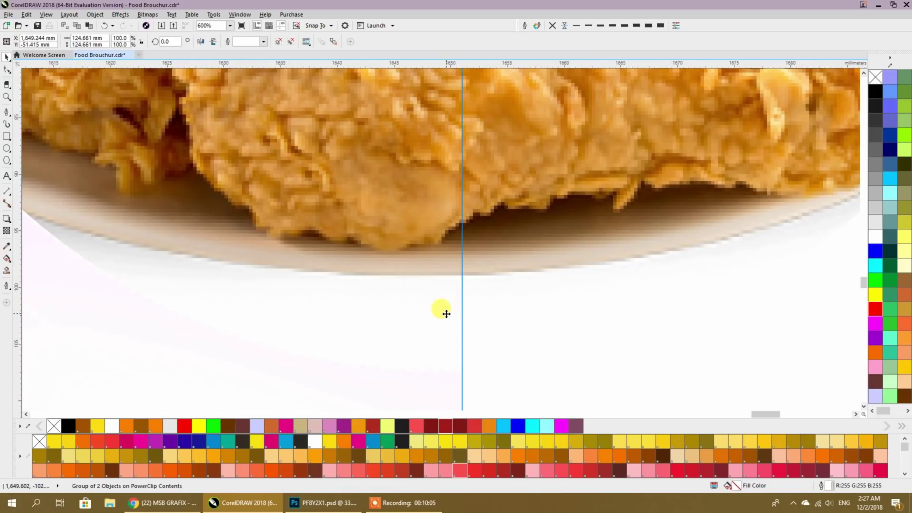
{"action": "key", "text": "Up"}
{"action": "key", "text": "Up"}
{"action": "key", "text": "Up"}
{"action": "key", "text": "Up"}
{"action": "key", "text": "Up"}
{"action": "key", "text": "Up"}
{"action": "scroll", "coordinate": [468, 346], "scroll_direction": "down", "scroll_amount": 4}
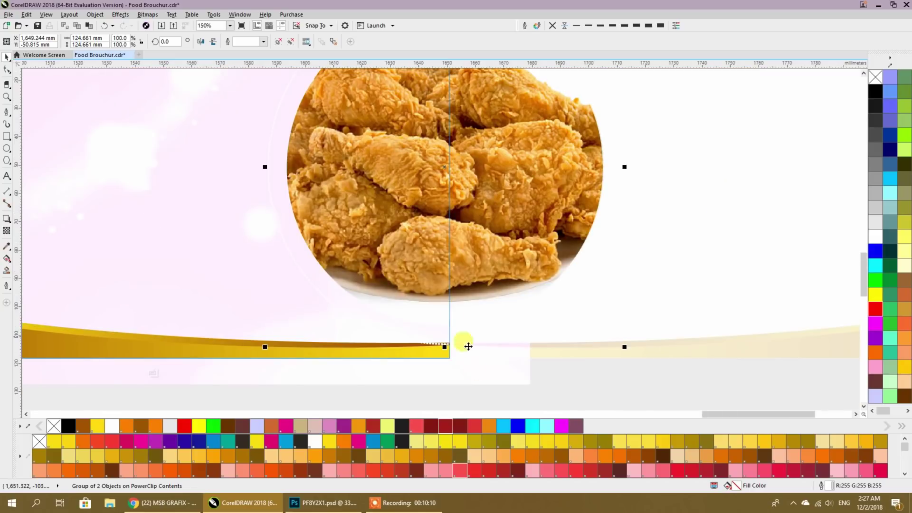
{"action": "left_click", "coordinate": [560, 388], "text": "ctrl"}
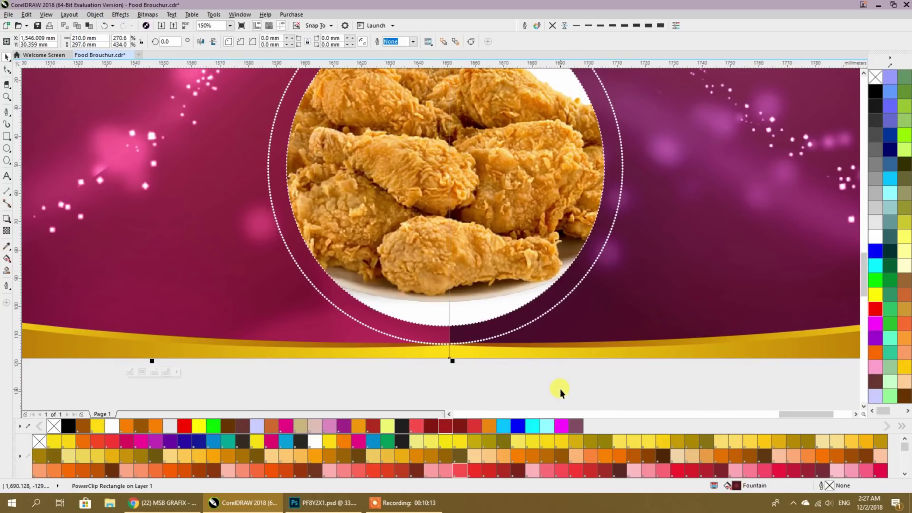
{"action": "scroll", "coordinate": [560, 389], "scroll_direction": "down", "scroll_amount": 2}
{"action": "left_click", "coordinate": [536, 378]}
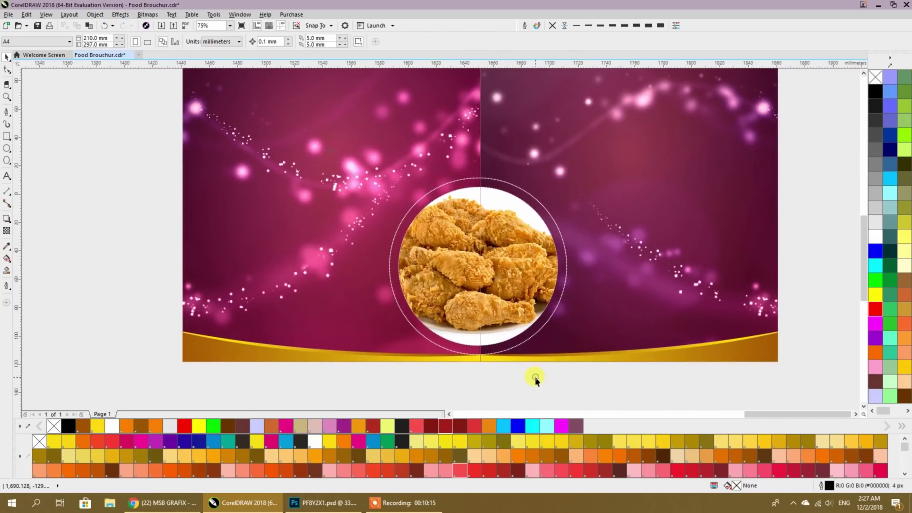
Step: Separate the first purple page from the second, placing it at about X 1495, Y 39.5 mm
{"action": "scroll", "coordinate": [535, 378], "scroll_direction": "down", "scroll_amount": 1}
{"action": "left_click_drag", "start_coordinate": [472, 354], "coordinate": [404, 290]}
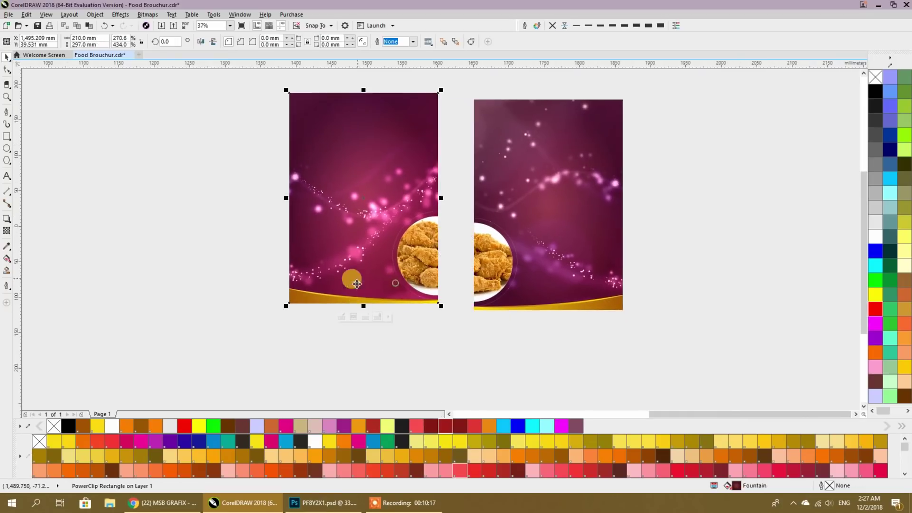
{"action": "left_click", "coordinate": [287, 307]}
Step: Duplicate the complete purple inside spread into the empty area between the original artwork and the separate pages
{"action": "left_click_drag", "start_coordinate": [287, 307], "coordinate": [481, 304]}
{"action": "left_click_drag", "start_coordinate": [351, 289], "coordinate": [352, 289]}
{"action": "mouse_move", "coordinate": [320, 275]}
{"action": "left_mouse_down"}
{"action": "mouse_move", "coordinate": [391, 252]}
{"action": "mouse_move", "coordinate": [566, 224]}
{"action": "mouse_move", "coordinate": [540, 216]}
{"action": "mouse_move", "coordinate": [438, 230]}
{"action": "mouse_move", "coordinate": [553, 212]}
{"action": "mouse_move", "coordinate": [317, 285]}
{"action": "left_mouse_up"}
{"action": "right_click", "coordinate": [552, 211]}
{"action": "left_click", "coordinate": [315, 297]}
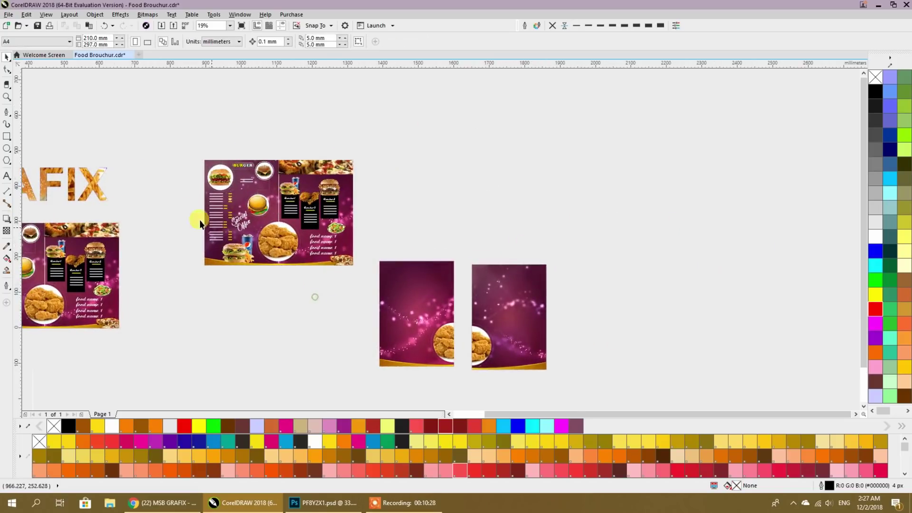
Step: Group the copied spread's left-page texts and pictures and centre the group horizontally on the first purple page
{"action": "left_click", "coordinate": [286, 230]}
{"action": "left_click_drag", "start_coordinate": [184, 142], "coordinate": [279, 269]}
{"action": "left_click", "coordinate": [177, 193]}
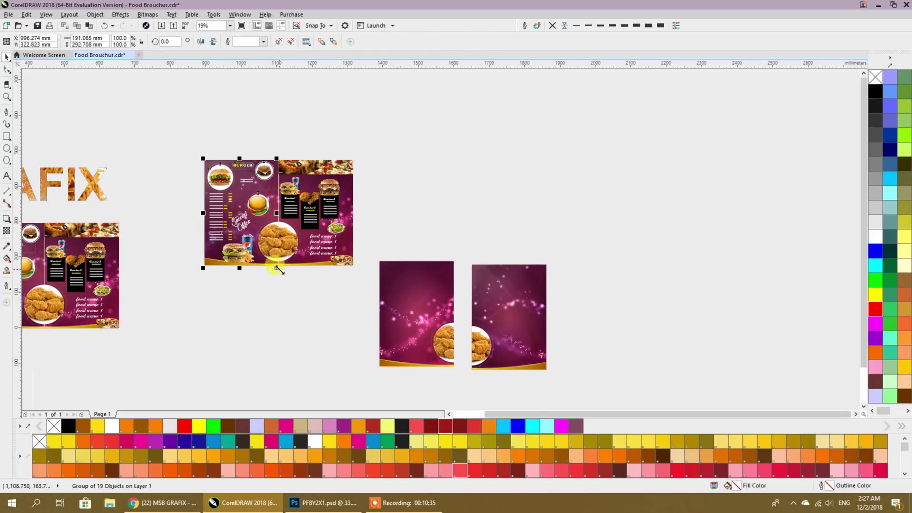
{"action": "key", "text": "ctrl+g"}
{"action": "left_click_drag", "start_coordinate": [244, 204], "coordinate": [421, 306]}
{"action": "scroll", "coordinate": [447, 299], "scroll_direction": "up", "scroll_amount": 2}
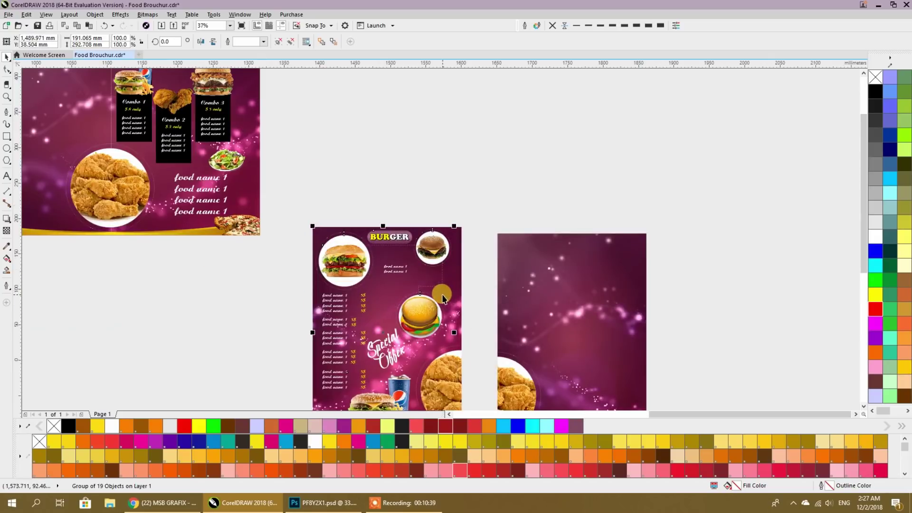
{"action": "left_click", "coordinate": [460, 272], "text": "shift"}
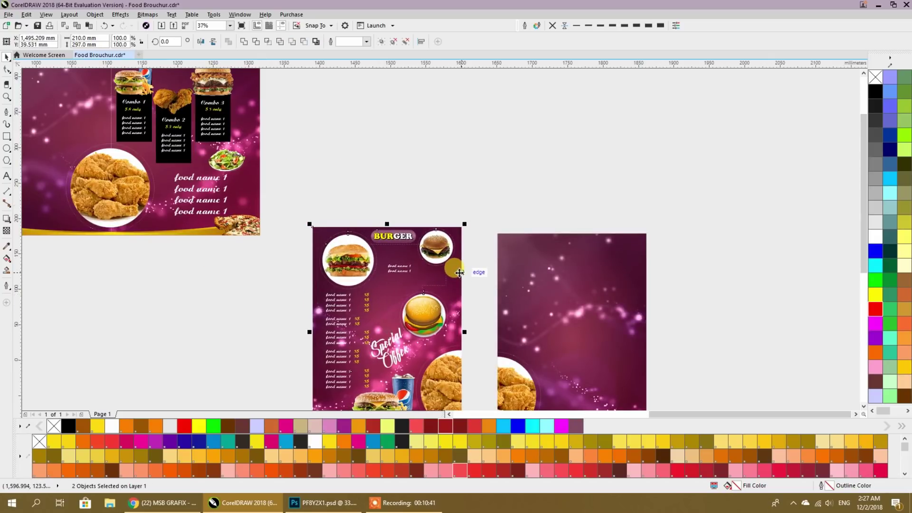
{"action": "scroll", "coordinate": [460, 273], "scroll_direction": "down", "scroll_amount": 2}
{"action": "left_click", "coordinate": [349, 317]}
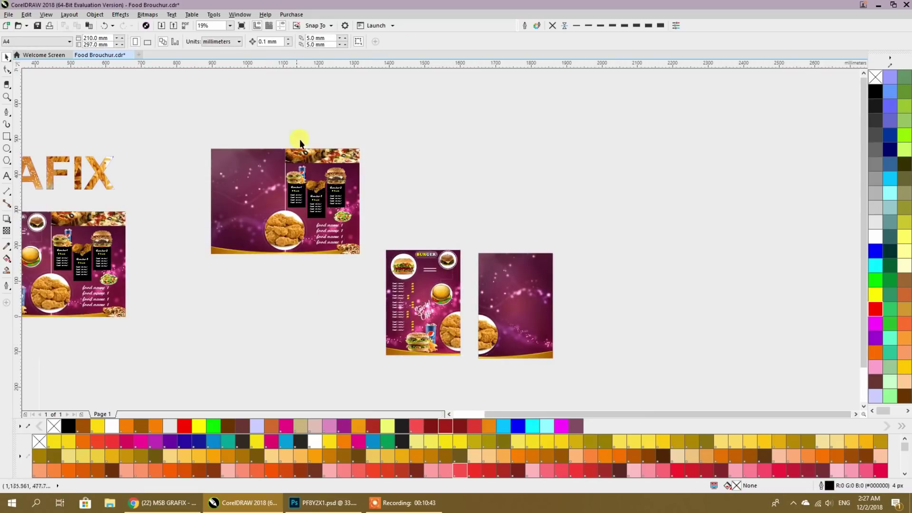
Step: Group the copied spread's right-page texts and pictures and centre the group on the second purple page
{"action": "left_click_drag", "start_coordinate": [378, 144], "coordinate": [281, 267]}
{"action": "key", "text": "ctrl+g"}
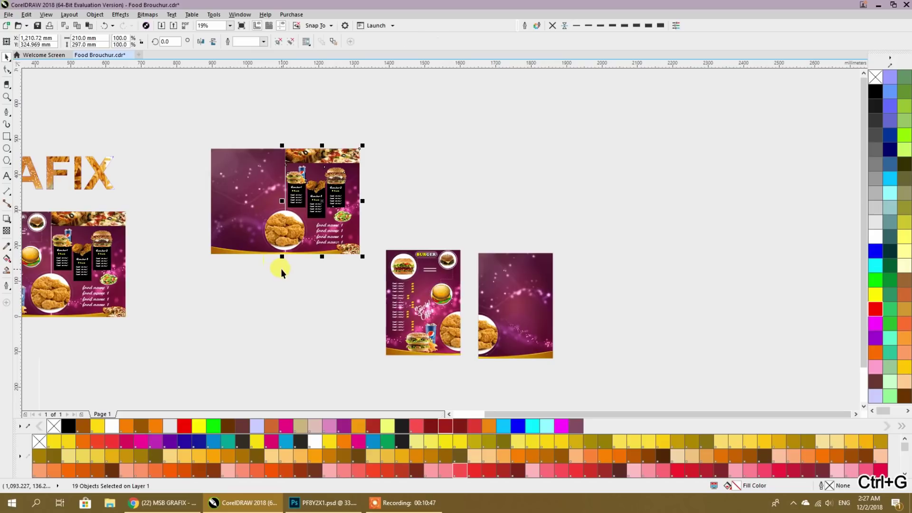
{"action": "left_click", "coordinate": [512, 280], "text": "shift"}
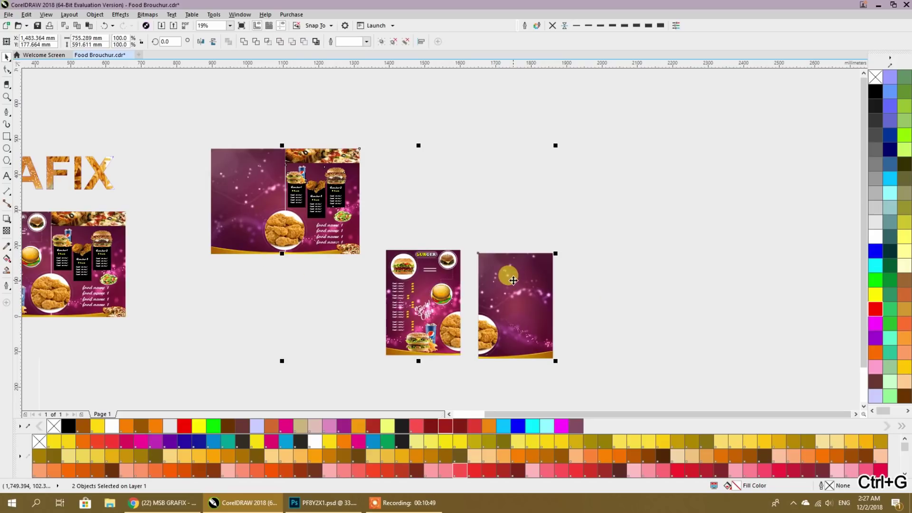
{"action": "key", "text": "c"}
{"action": "key", "text": "e"}
{"action": "left_click", "coordinate": [608, 278]}
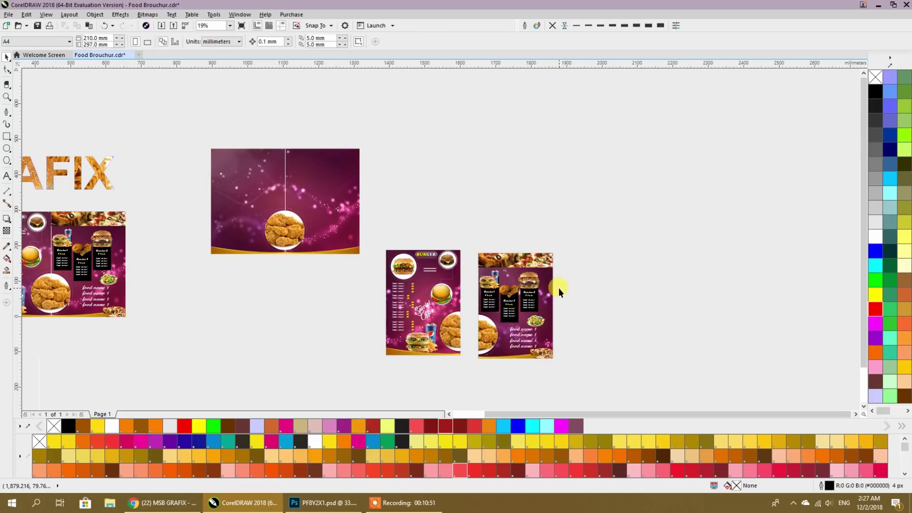
Step: Delete the copied spread's leftover background, dividing line and whole chicken plate
{"action": "scroll", "coordinate": [558, 288], "scroll_direction": "right", "scroll_amount": 2}
{"action": "left_click_drag", "start_coordinate": [203, 245], "coordinate": [204, 246]}
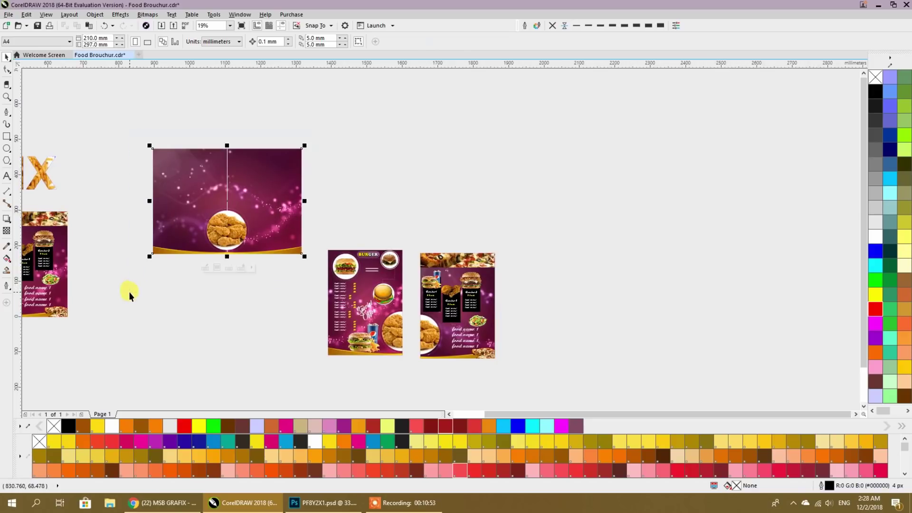
{"action": "key", "text": "Delete"}
Step: Enlarge the salad picture proportionally on the second purple page, filling the gap directly below the Combo 3 box
{"action": "left_click_drag", "start_coordinate": [489, 343], "coordinate": [318, 334]}
{"action": "scroll", "coordinate": [318, 334], "scroll_direction": "up", "scroll_amount": 2}
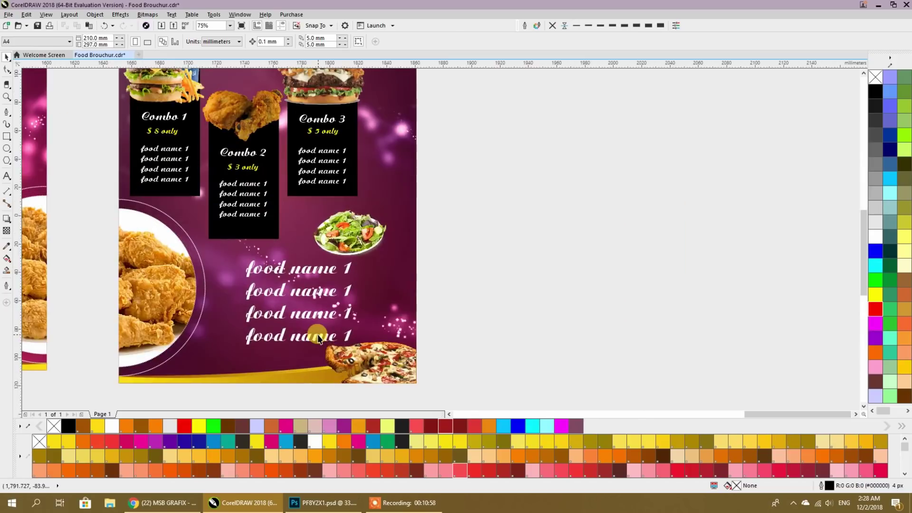
{"action": "left_click", "coordinate": [341, 249]}
{"action": "left_click", "coordinate": [338, 233]}
{"action": "left_click_drag", "start_coordinate": [308, 192], "coordinate": [288, 174]}
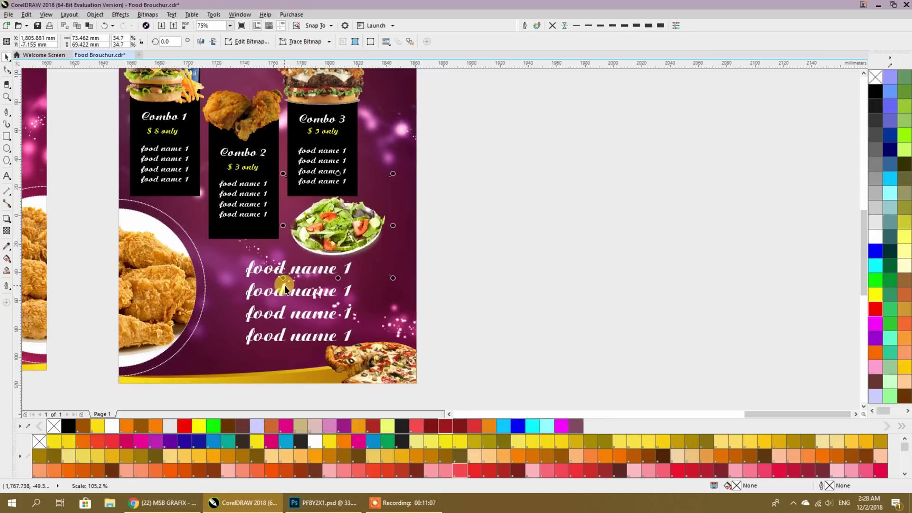
{"action": "left_click", "coordinate": [489, 226]}
{"action": "scroll", "coordinate": [451, 220], "scroll_direction": "down", "scroll_amount": 2}
{"action": "scroll", "coordinate": [495, 264], "scroll_direction": "down", "scroll_amount": 2}
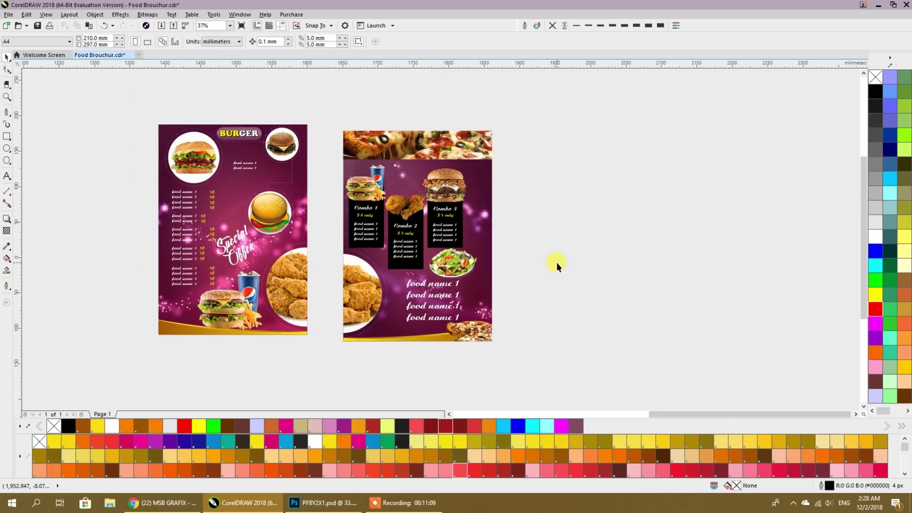
Step: Move the two orange cover pages below the separate purple pages, at about X 1605, Y -347 mm
{"action": "left_click_drag", "start_coordinate": [384, 305], "coordinate": [590, 277]}
{"action": "scroll", "coordinate": [504, 287], "scroll_direction": "down", "scroll_amount": 2}
{"action": "left_click_drag", "start_coordinate": [271, 267], "coordinate": [559, 351]}
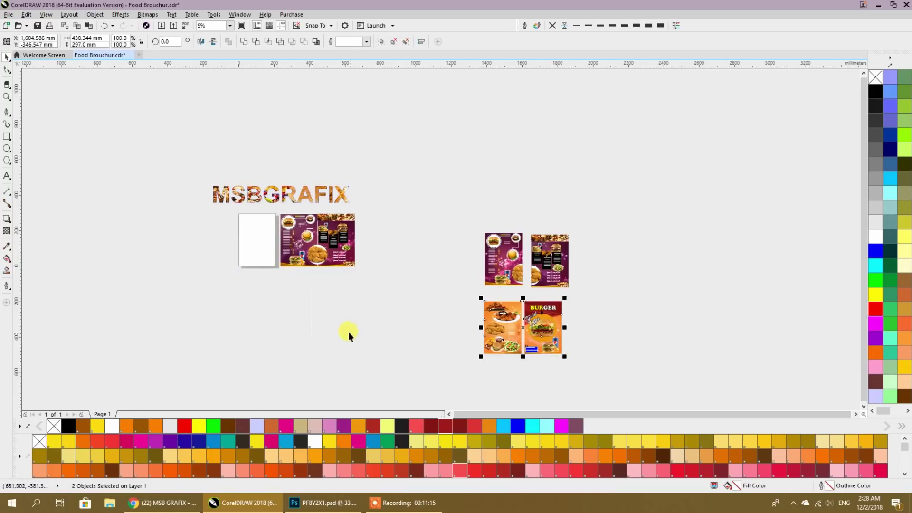
{"action": "left_click", "coordinate": [311, 315]}
Step: Move both orange cover pages beside the purple pages so that all four pages form one row
{"action": "left_click_drag", "start_coordinate": [336, 316], "coordinate": [268, 292]}
{"action": "scroll", "coordinate": [406, 291], "scroll_direction": "up", "scroll_amount": 1}
{"action": "left_click_drag", "start_coordinate": [337, 299], "coordinate": [295, 265]}
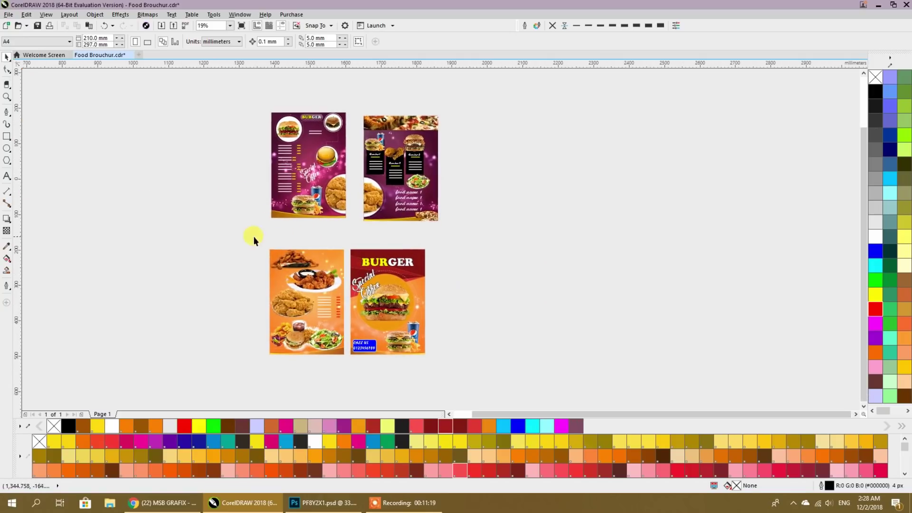
{"action": "left_click_drag", "start_coordinate": [454, 386], "coordinate": [455, 386]}
{"action": "left_click_drag", "start_coordinate": [407, 283], "coordinate": [221, 162]}
{"action": "left_click_drag", "start_coordinate": [259, 253], "coordinate": [393, 323]}
{"action": "left_click", "coordinate": [424, 335]}
{"action": "scroll", "coordinate": [423, 296], "scroll_direction": "up", "scroll_amount": 2}
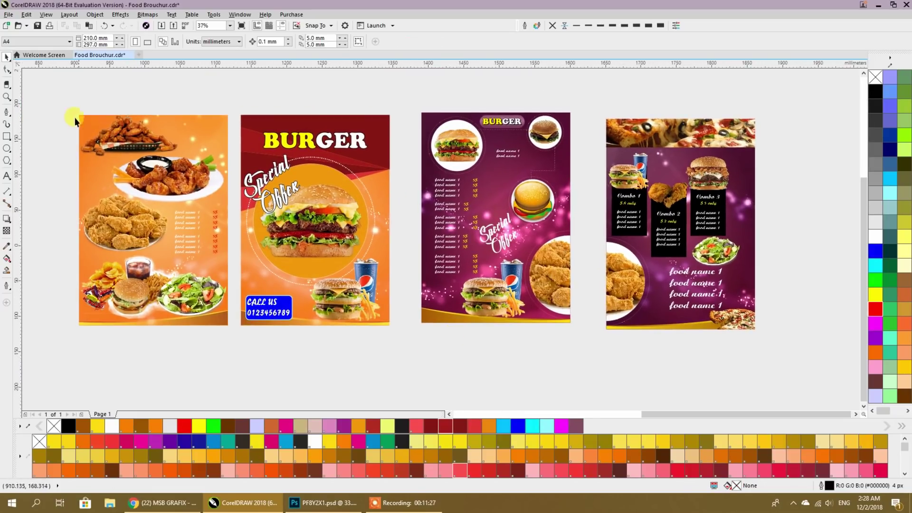
Step: Start exporting only the orange menu page with the chicken plates, creating and opening a new Desktop folder named 01 as destination
{"action": "left_click_drag", "start_coordinate": [230, 343], "coordinate": [231, 346]}
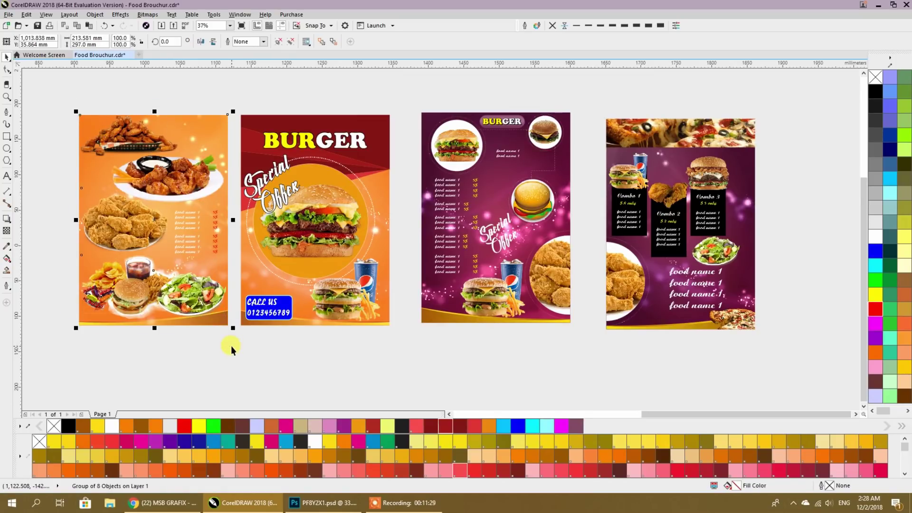
{"action": "key", "text": "ctrl+e"}
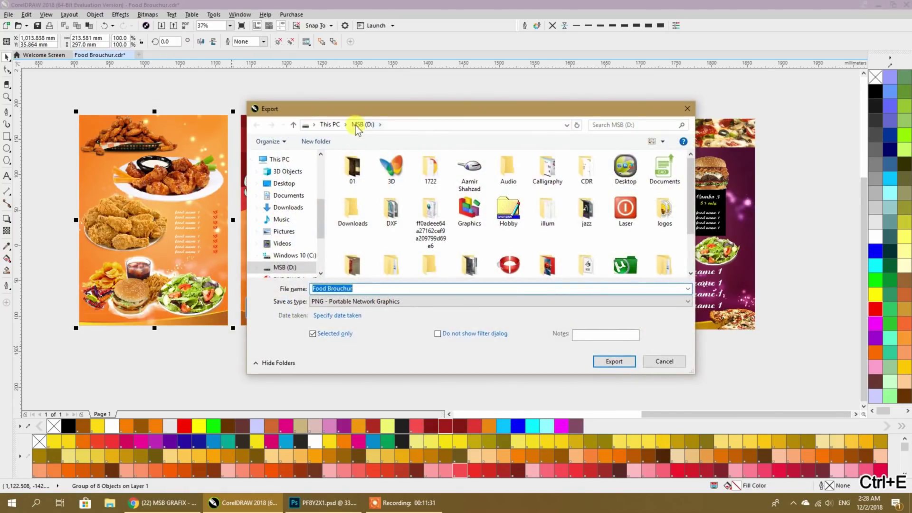
{"action": "left_click", "coordinate": [286, 184]}
{"action": "left_click", "coordinate": [327, 143]}
{"action": "type", "text": "01"}
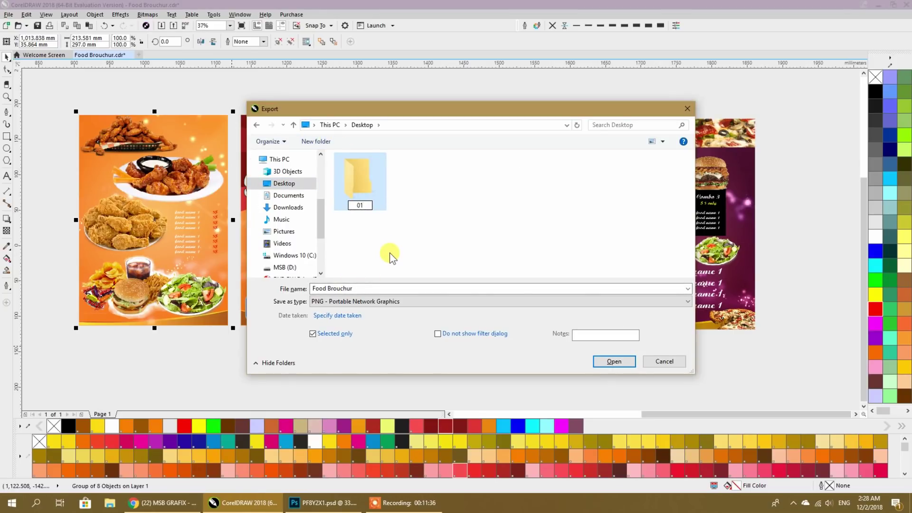
{"action": "key", "text": "Return"}
{"action": "key", "text": "Return"}
Step: Export the orange menu page as an Adobe Photoshop PSD named Food Brouchur 01, accepting the font warning and bitmap settings
{"action": "left_click", "coordinate": [385, 289]}
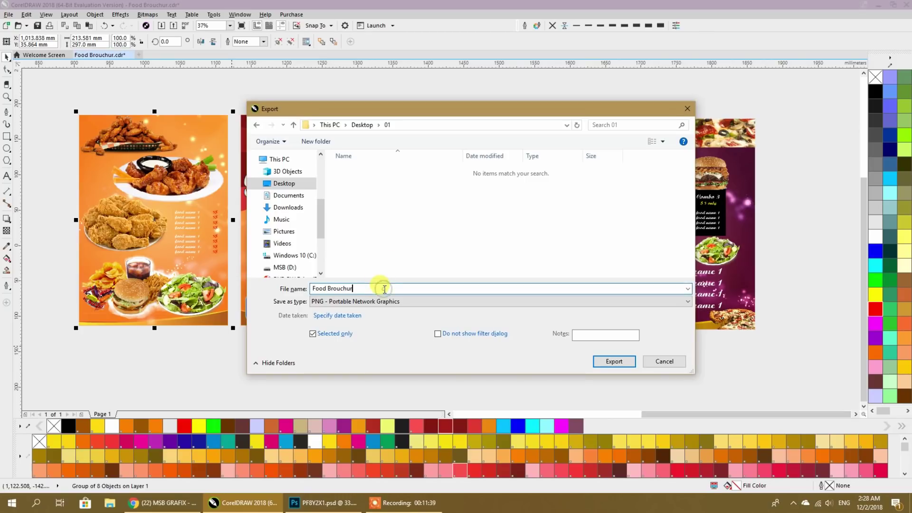
{"action": "type", "text": "01"}
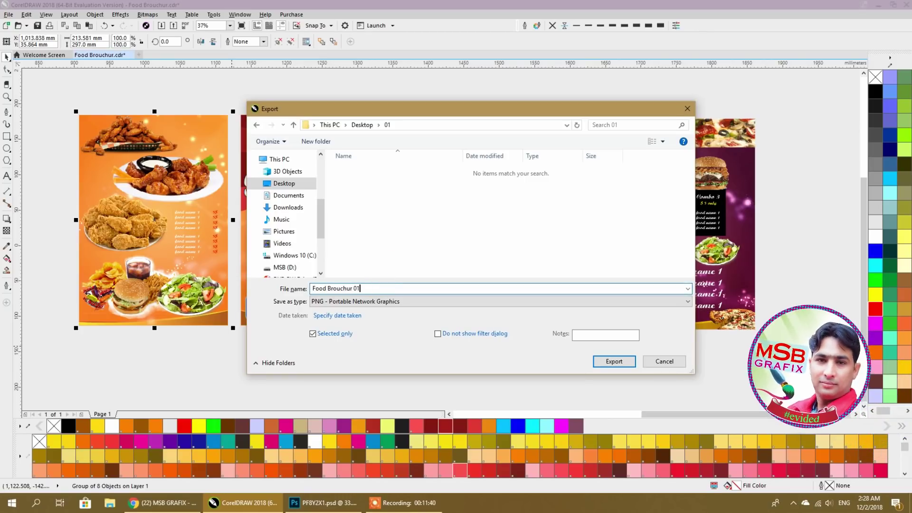
{"action": "left_click", "coordinate": [388, 301]}
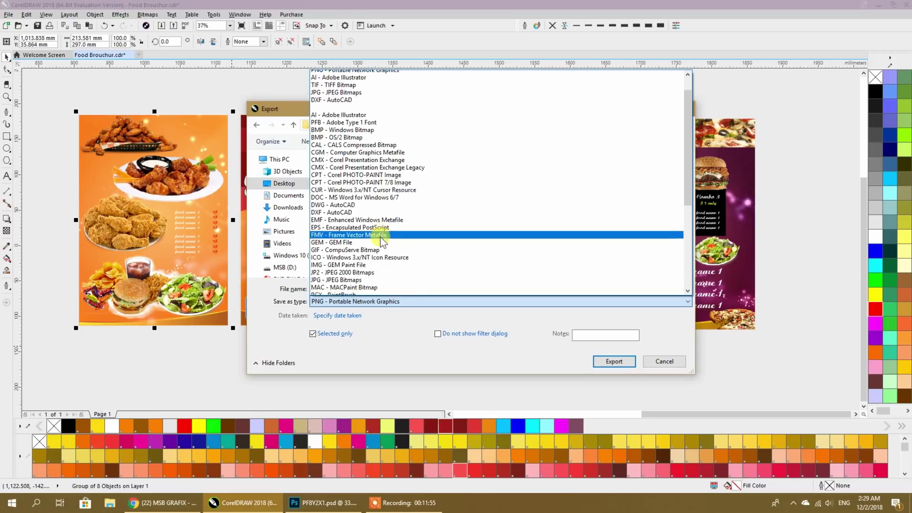
{"action": "scroll", "coordinate": [380, 236], "scroll_direction": "down", "scroll_amount": 3}
{"action": "scroll", "coordinate": [380, 236], "scroll_direction": "down", "scroll_amount": 1}
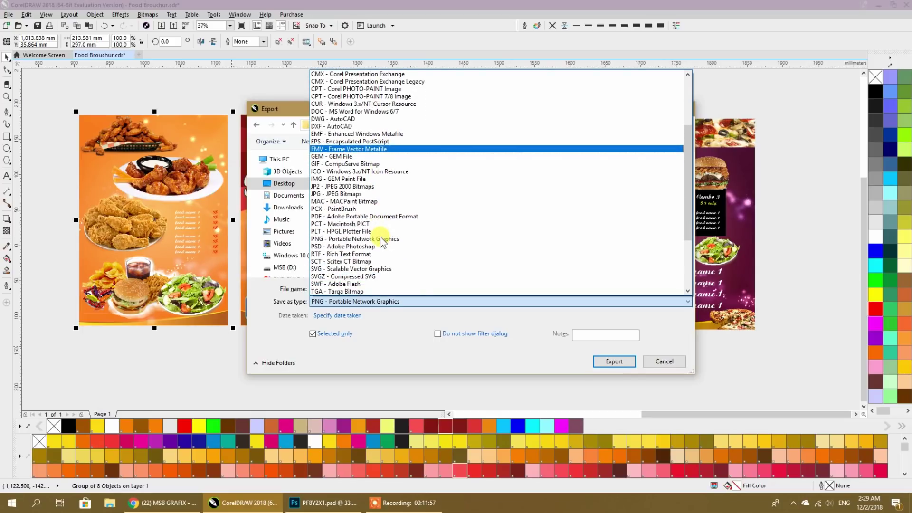
{"action": "left_click", "coordinate": [352, 247]}
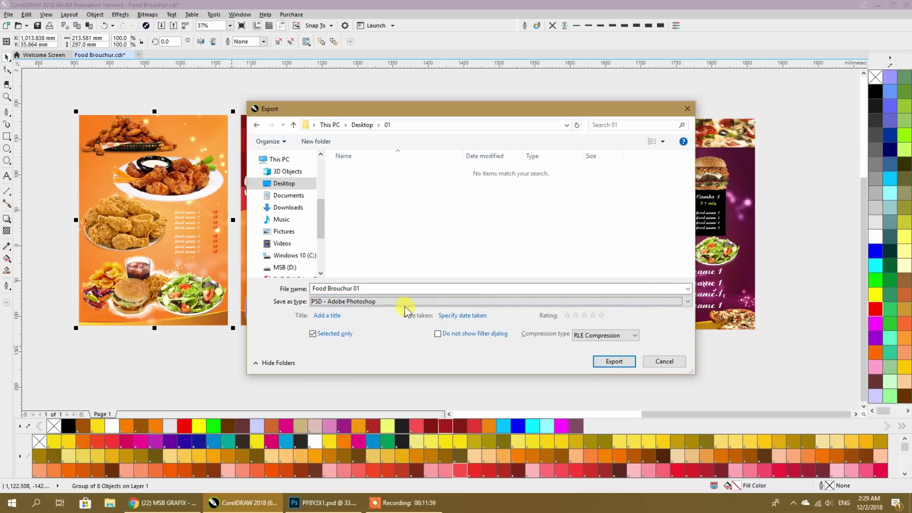
{"action": "left_click", "coordinate": [611, 362]}
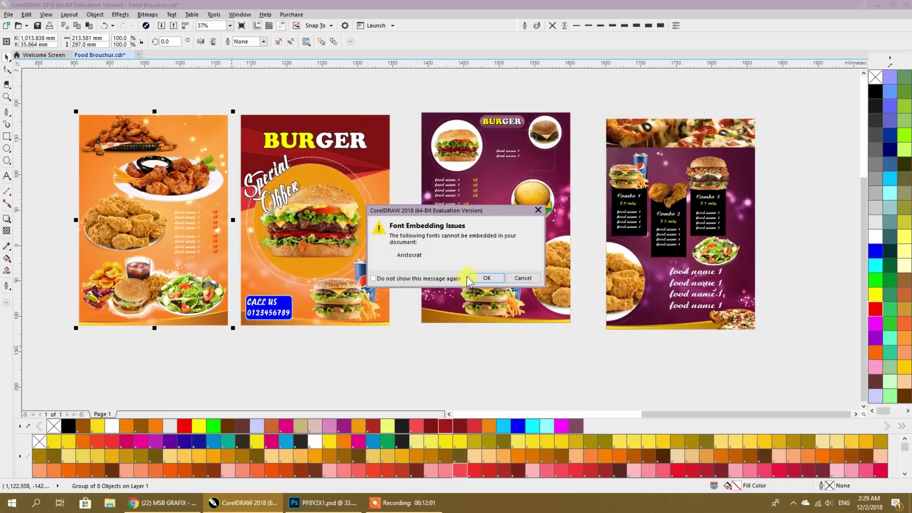
{"action": "left_click", "coordinate": [486, 278]}
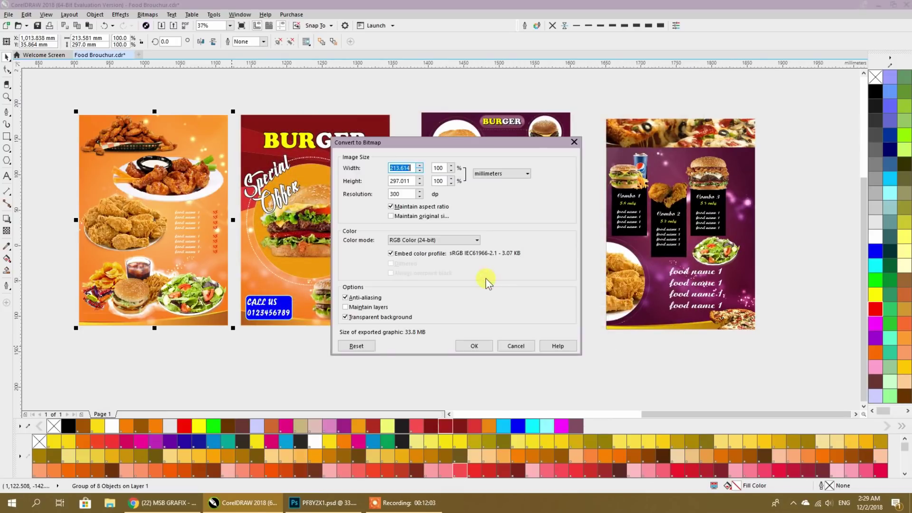
{"action": "left_click", "coordinate": [472, 350]}
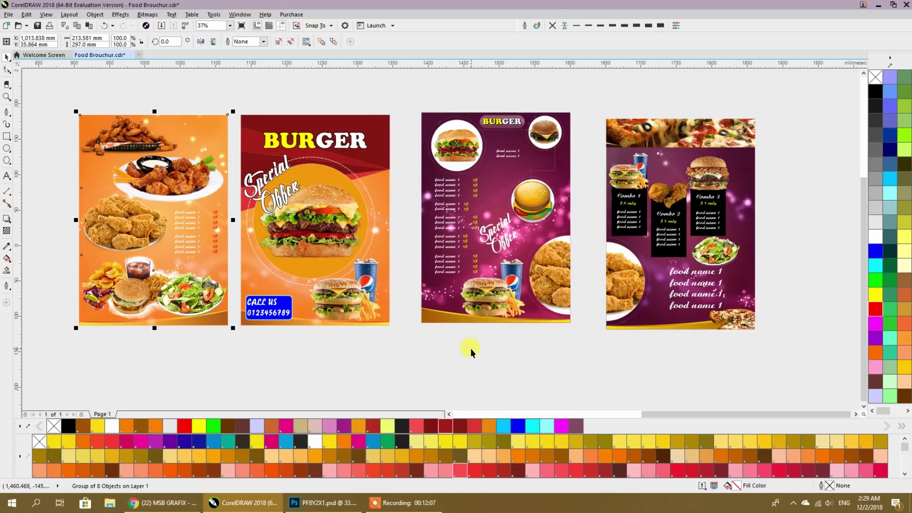
Step: Export the orange Burger cover page as a PSD named Food Brouchur 02 in folder 01
{"action": "left_click_drag", "start_coordinate": [233, 102], "coordinate": [353, 280]}
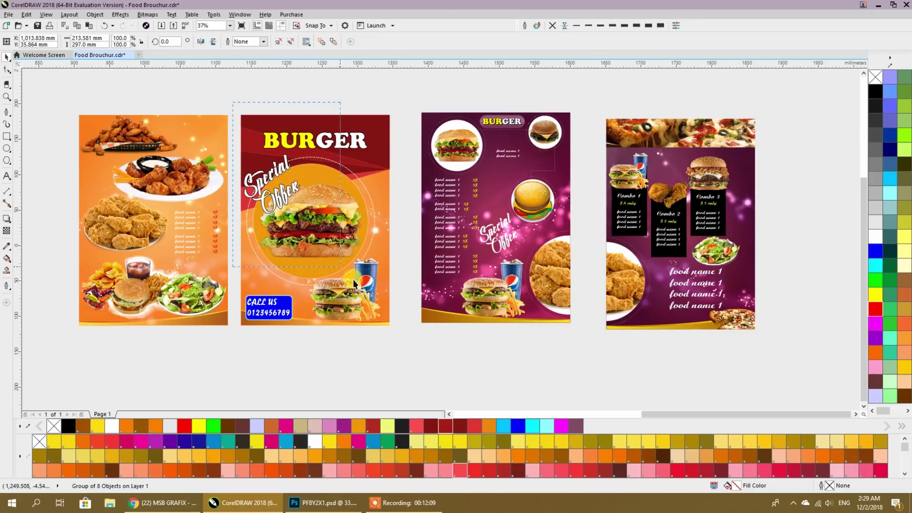
{"action": "left_click_drag", "start_coordinate": [400, 334], "coordinate": [400, 337]}
{"action": "key", "text": "ctrl+e"}
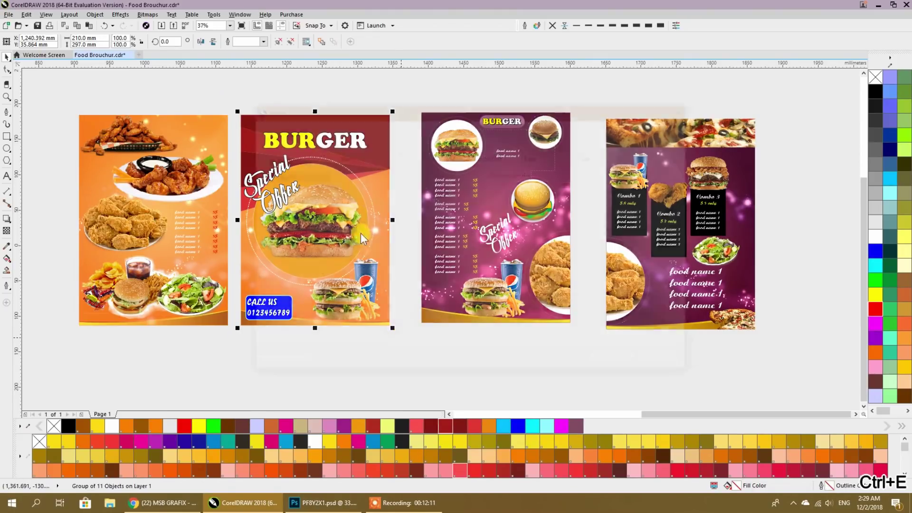
{"action": "left_click", "coordinate": [362, 171]}
{"action": "left_click", "coordinate": [364, 286]}
{"action": "left_click", "coordinate": [373, 288]}
{"action": "key", "text": "BackSpace"}
{"action": "type", "text": "2"}
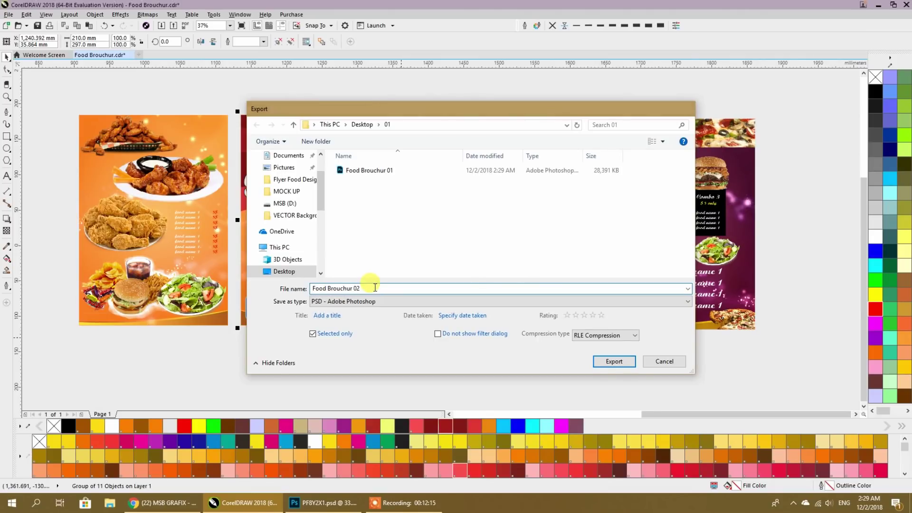
{"action": "key", "text": "Return"}
{"action": "left_click", "coordinate": [476, 278]}
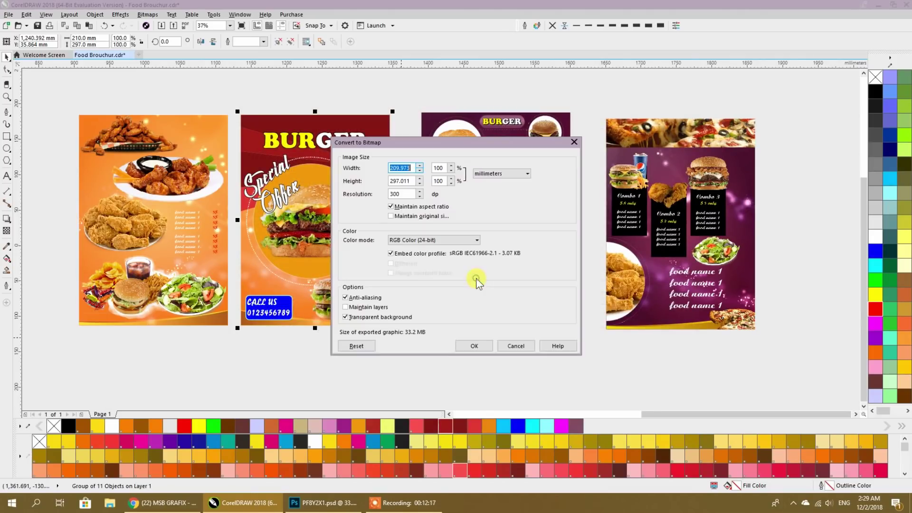
{"action": "left_click", "coordinate": [469, 344]}
Step: Export the purple page with the Burger heading as a PSD named Food Brouchur 03 in folder 01
{"action": "left_click_drag", "start_coordinate": [415, 108], "coordinate": [583, 344]}
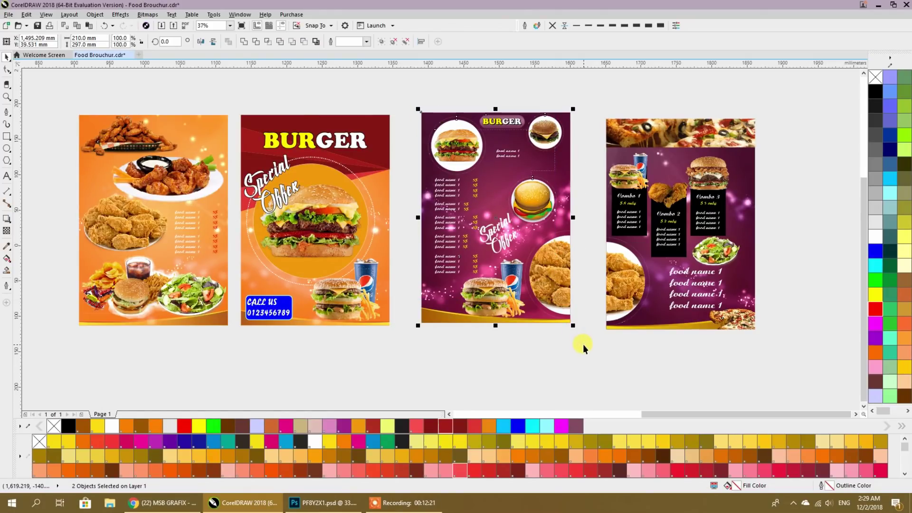
{"action": "key", "text": "ctrl+e"}
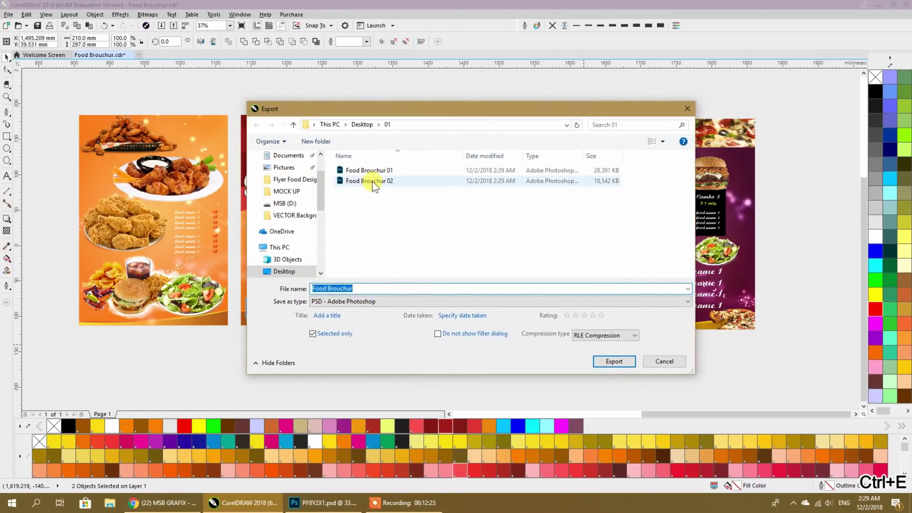
{"action": "left_click", "coordinate": [371, 181]}
{"action": "left_click", "coordinate": [387, 290]}
{"action": "left_click", "coordinate": [390, 290]}
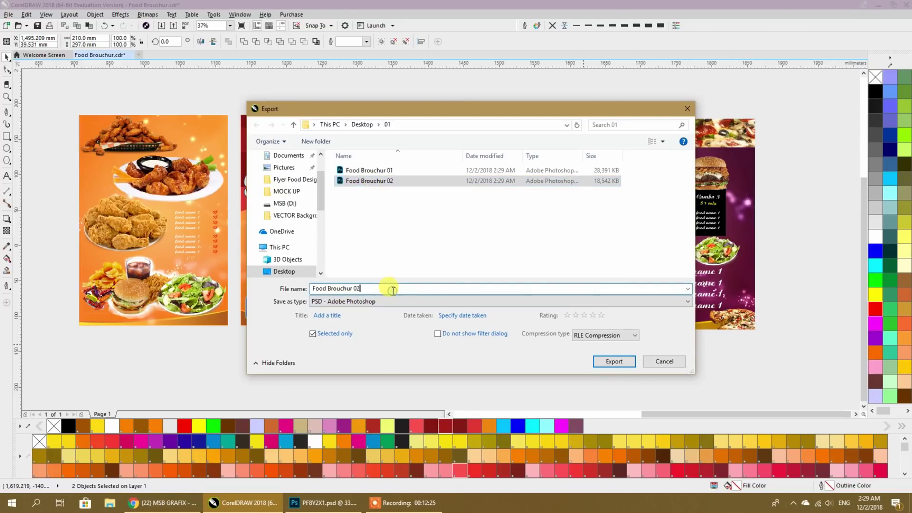
{"action": "key", "text": "BackSpace"}
{"action": "type", "text": "3"}
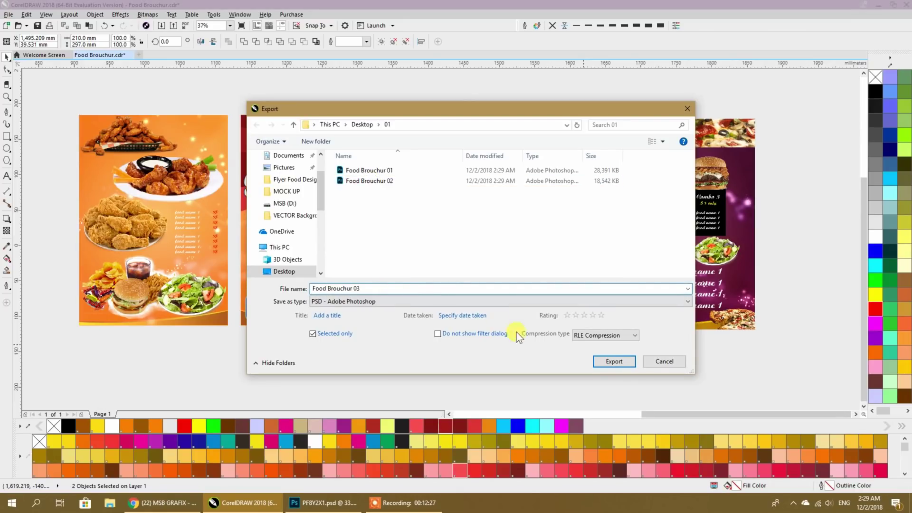
{"action": "left_click", "coordinate": [614, 362]}
{"action": "left_click", "coordinate": [488, 280]}
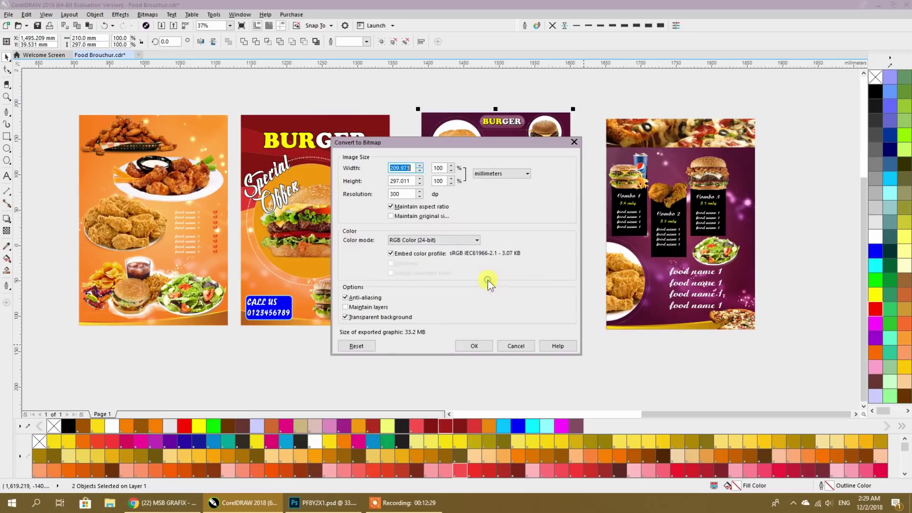
{"action": "left_click", "coordinate": [481, 348]}
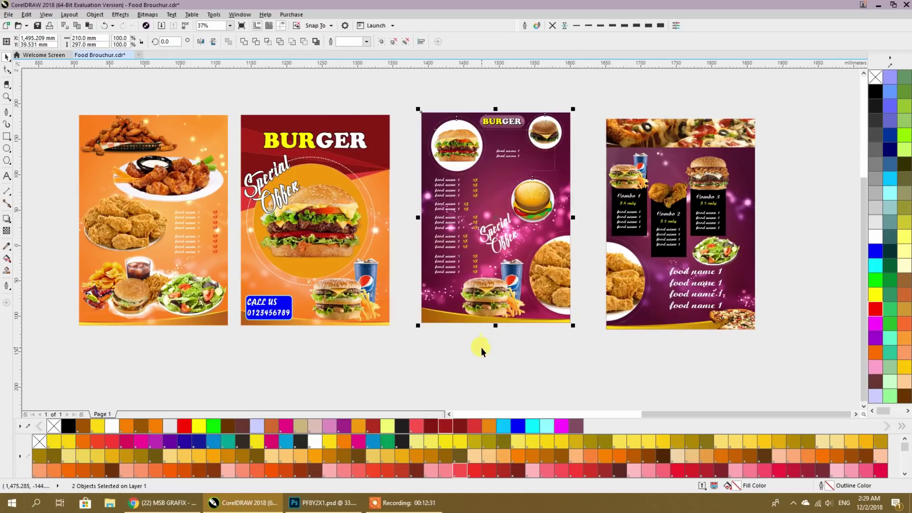
Step: Export the purple combo page with the pizza header as a PSD named Food Brouchur 04 in folder 01
{"action": "left_click", "coordinate": [590, 84]}
{"action": "left_click_drag", "start_coordinate": [788, 338], "coordinate": [795, 360]}
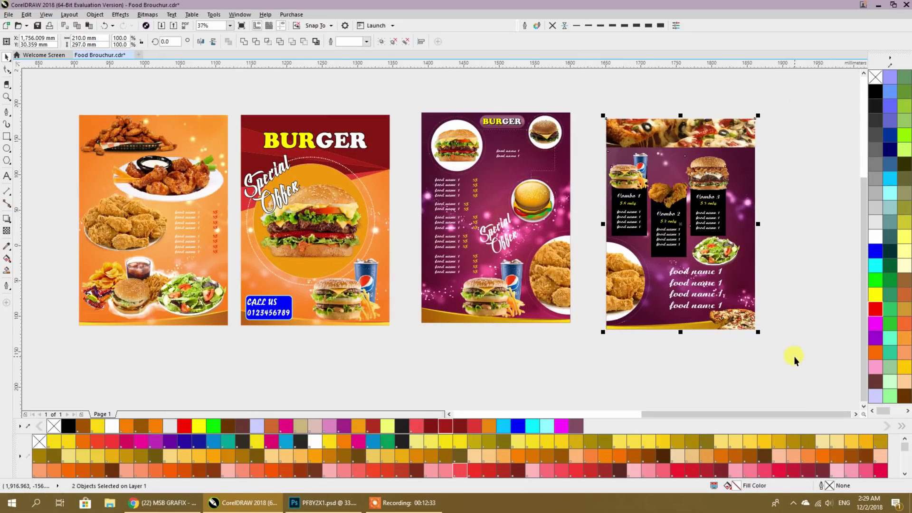
{"action": "key", "text": "ctrl+e"}
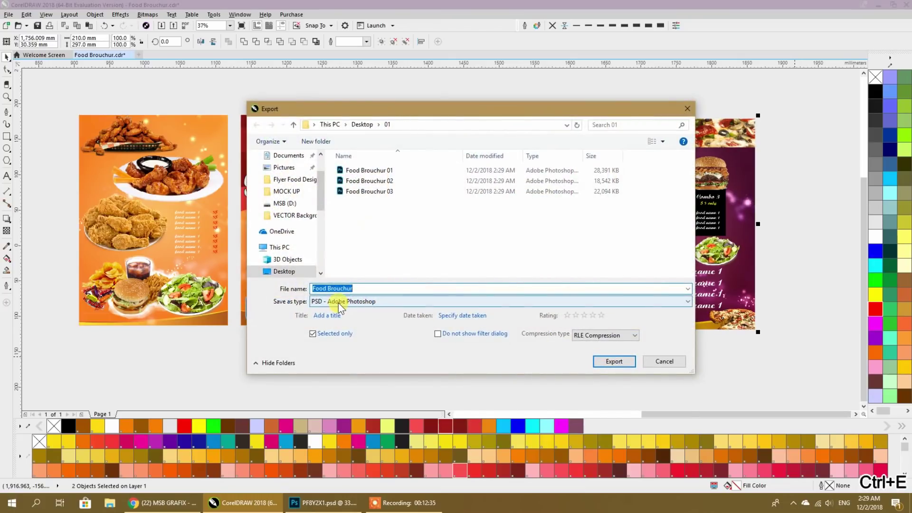
{"action": "left_click", "coordinate": [367, 191]}
{"action": "left_click_drag", "start_coordinate": [346, 290], "coordinate": [372, 292]}
{"action": "left_click", "coordinate": [372, 292]}
{"action": "key", "text": "BackSpace"}
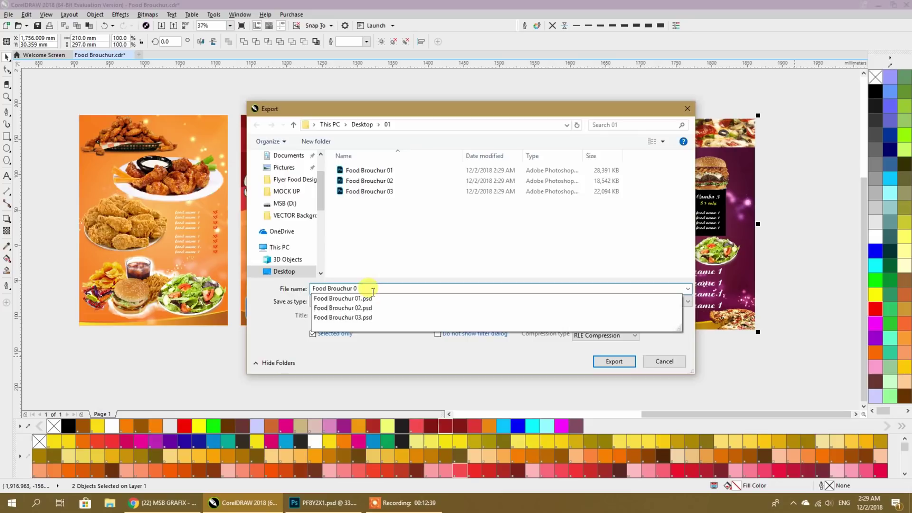
{"action": "type", "text": "4"}
{"action": "key", "text": "Return"}
{"action": "left_click", "coordinate": [477, 277]}
{"action": "left_click", "coordinate": [475, 343]}
{"action": "left_click", "coordinate": [475, 345]}
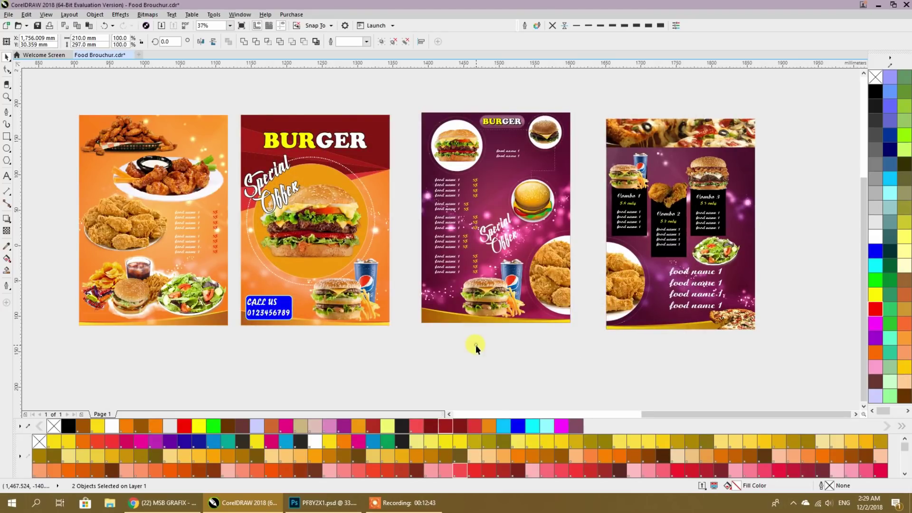
Step: Switch to Photoshop and open Food Brouchur 01 through 04 from the Desktop folder 01
{"action": "left_click", "coordinate": [875, 6]}
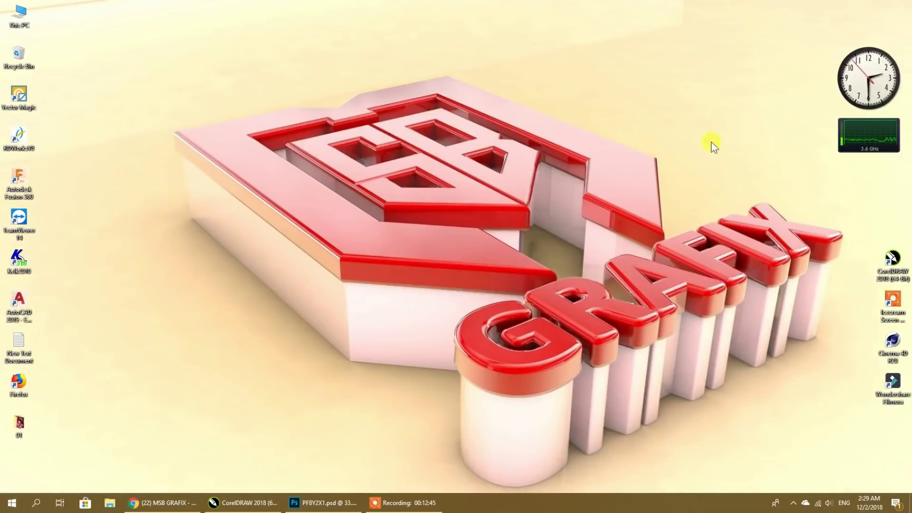
{"action": "left_click", "coordinate": [331, 498]}
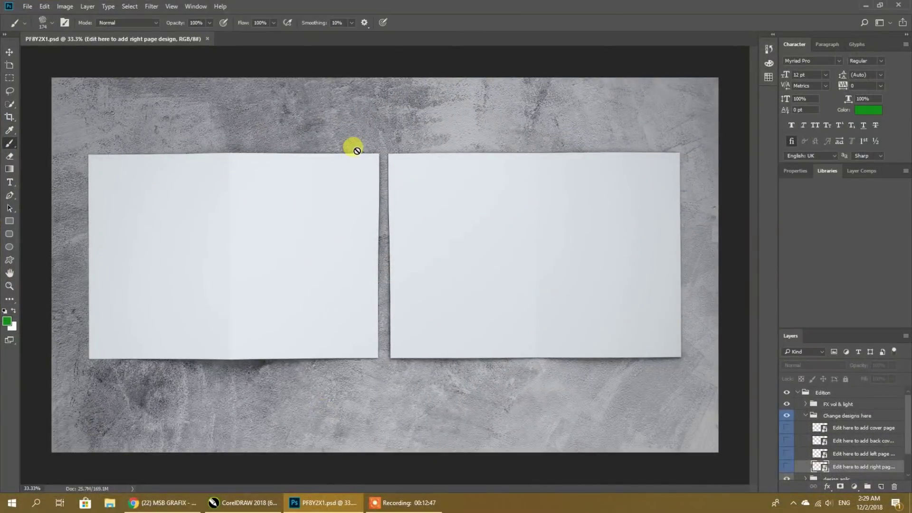
{"action": "left_click", "coordinate": [27, 6]}
{"action": "left_click", "coordinate": [39, 27]}
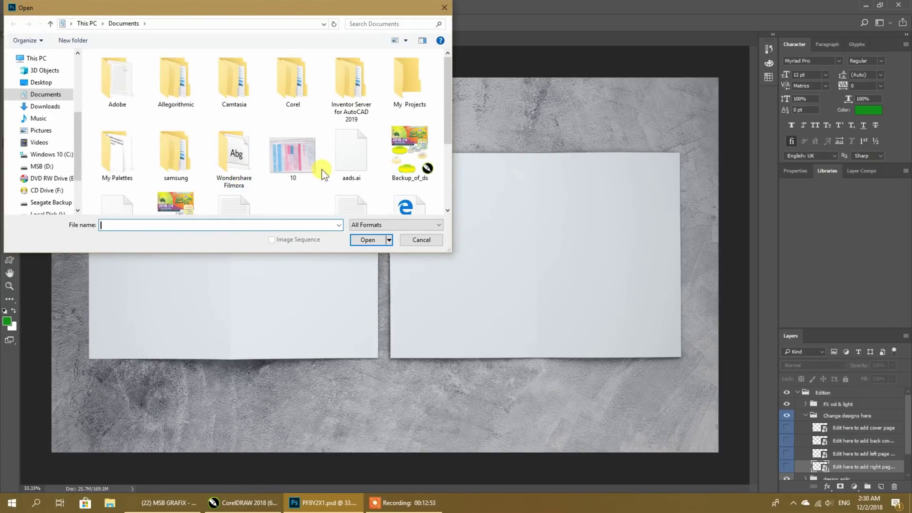
{"action": "left_click", "coordinate": [41, 82]}
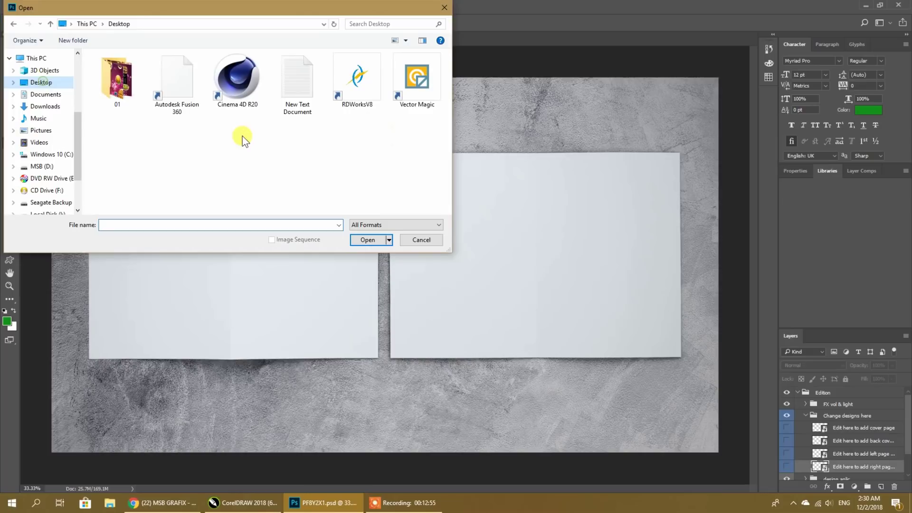
{"action": "double_click", "coordinate": [129, 97]}
{"action": "left_click_drag", "start_coordinate": [143, 116], "coordinate": [118, 69]}
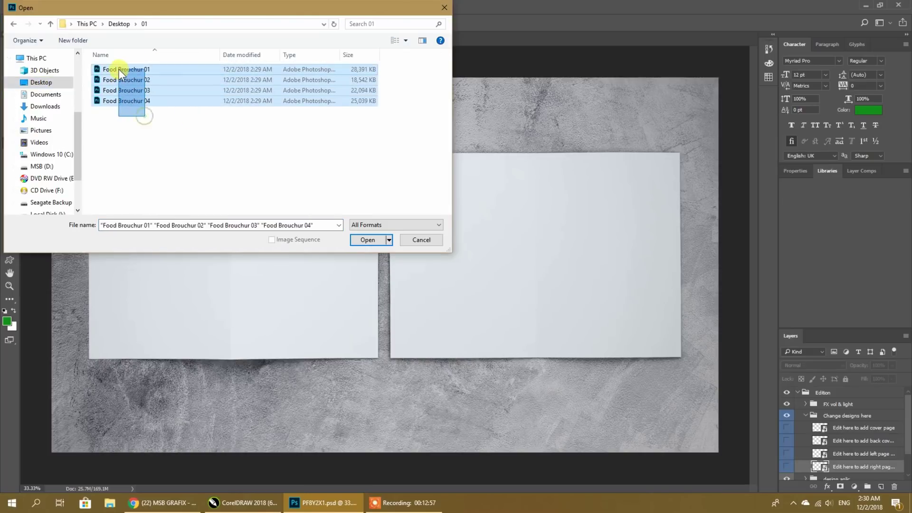
{"action": "left_click", "coordinate": [369, 240]}
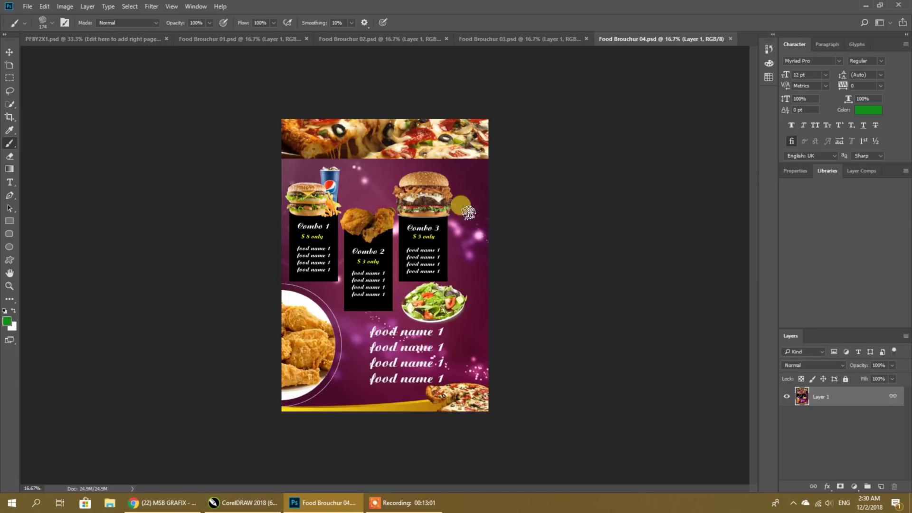
Step: With the Move tool active, return to the PF8Y2X1 mockup and open the cover page smart object's contents for editing
{"action": "left_click", "coordinate": [9, 51]}
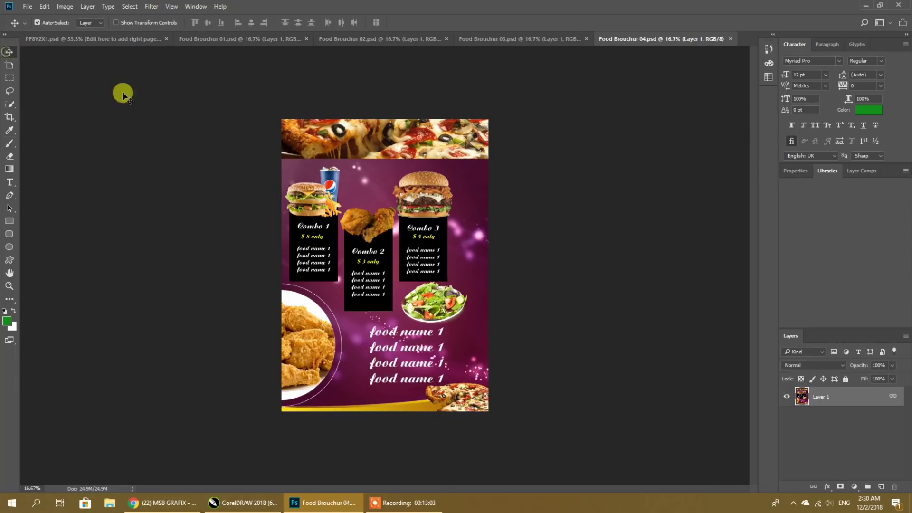
{"action": "left_click", "coordinate": [133, 100]}
{"action": "left_click", "coordinate": [51, 39]}
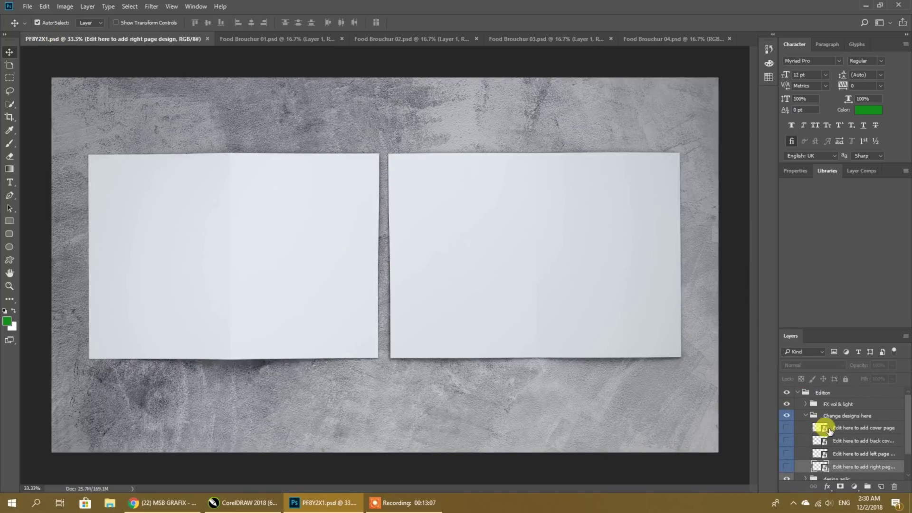
{"action": "left_click", "coordinate": [844, 430]}
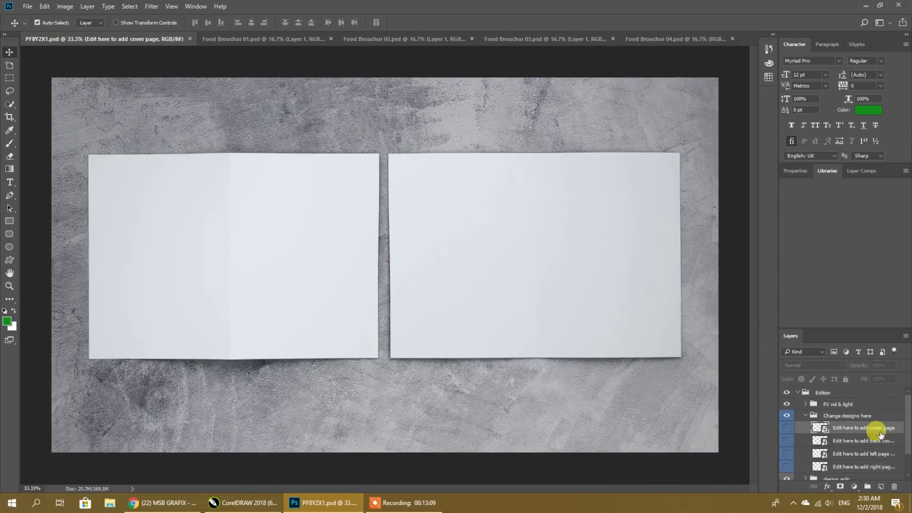
{"action": "double_click", "coordinate": [825, 431]}
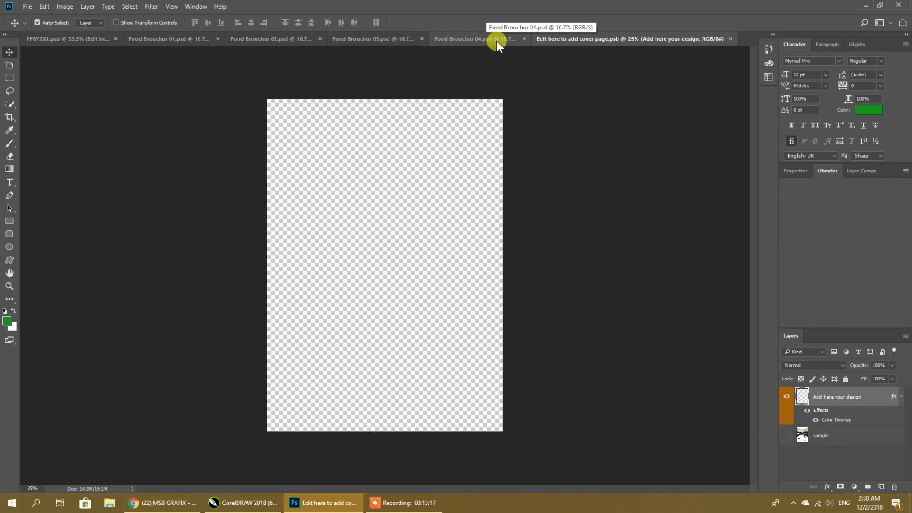
Step: Copy the entire Food Brouchur 01 artwork and paste it into the cover page smart object's document
{"action": "left_click", "coordinate": [181, 42]}
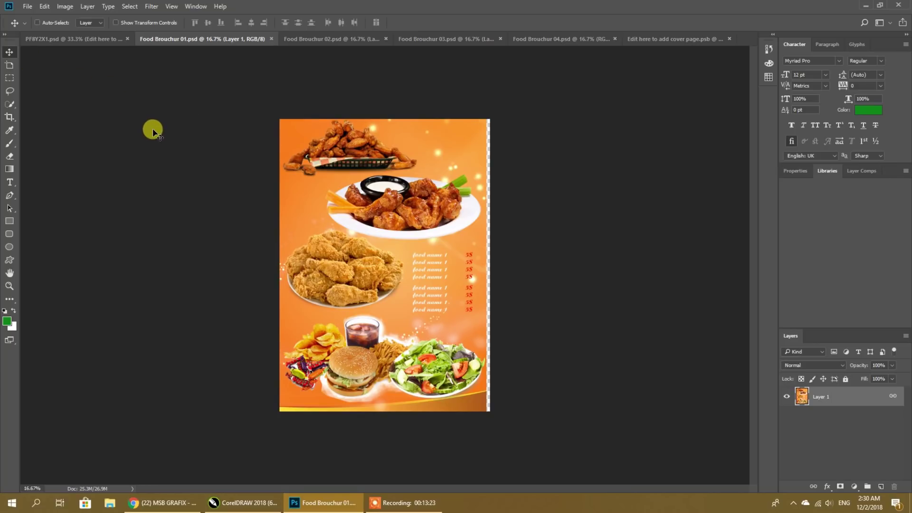
{"action": "key", "text": "ctrl+a"}
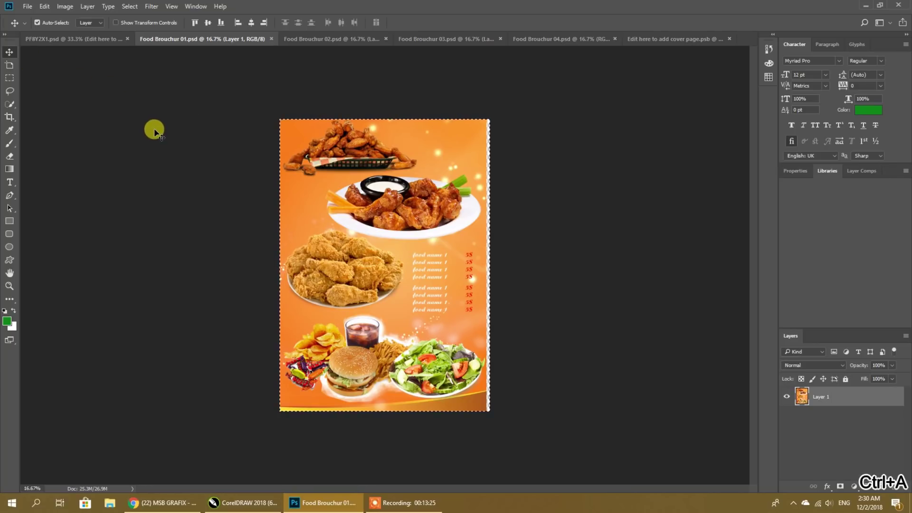
{"action": "key", "text": "ctrl+c"}
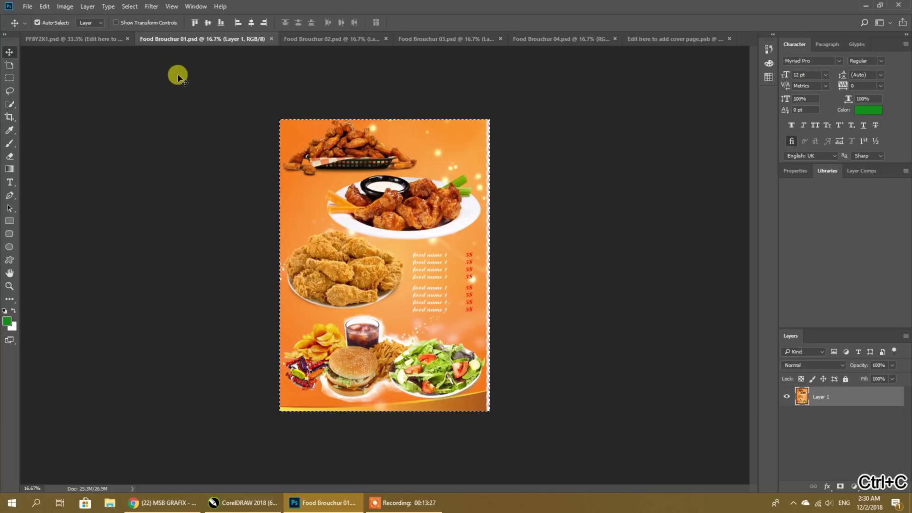
{"action": "left_click", "coordinate": [304, 39]}
{"action": "left_click", "coordinate": [82, 38]}
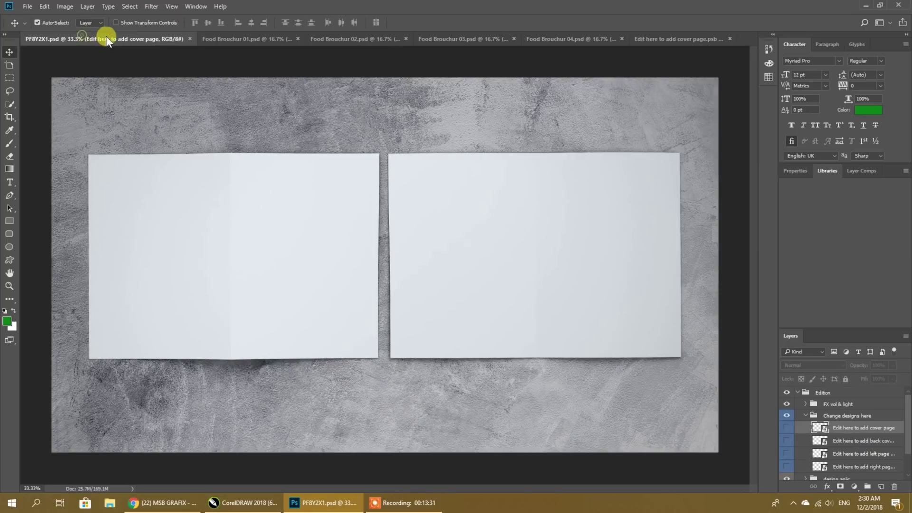
{"action": "left_click", "coordinate": [675, 41]}
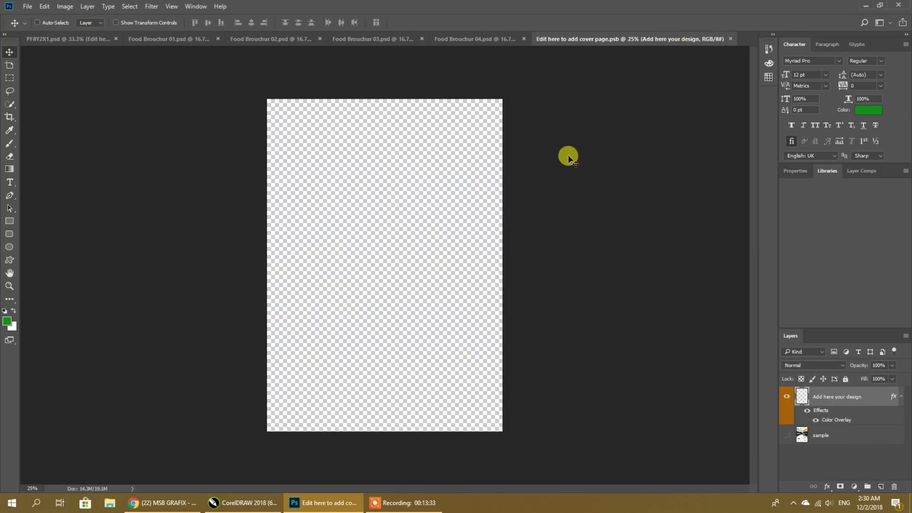
{"action": "key", "text": "ctrl+v"}
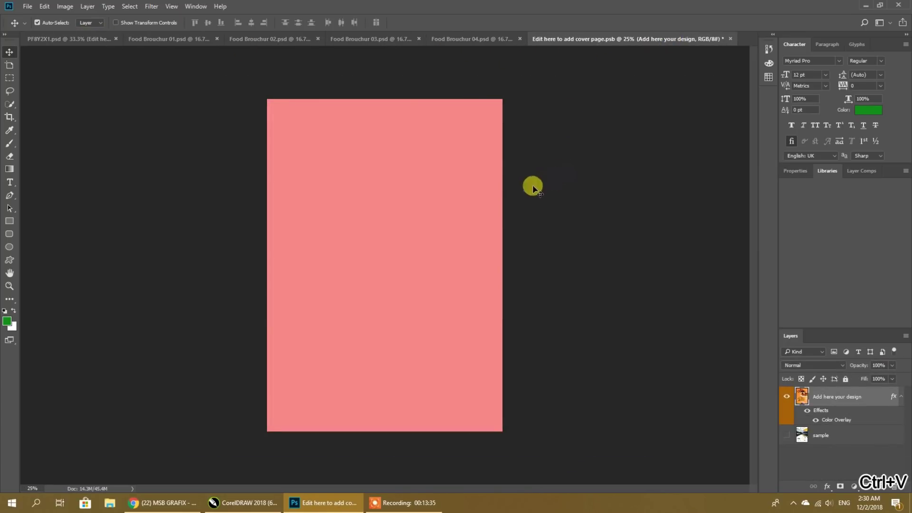
Step: Show transform controls for the pasted cover artwork and hide the Color Overlay effect on the Add here your design layer
{"action": "left_click", "coordinate": [399, 502]}
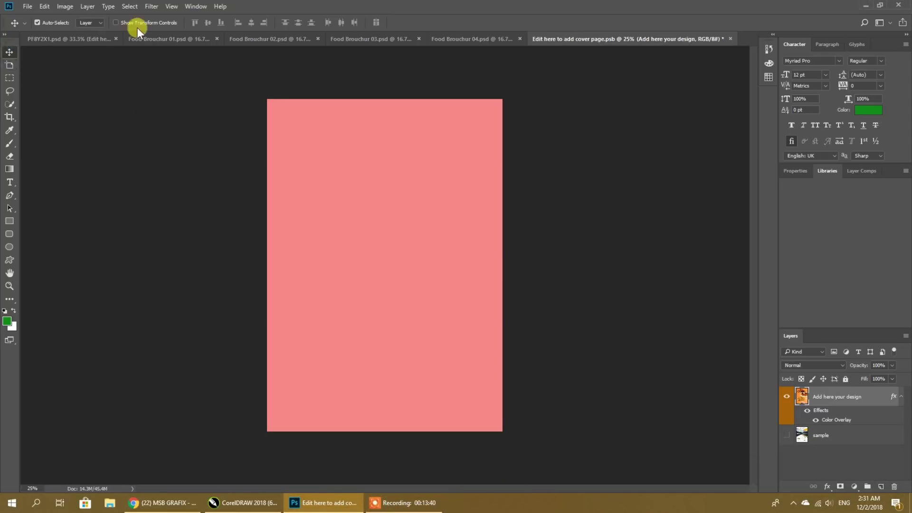
{"action": "left_click", "coordinate": [113, 22]}
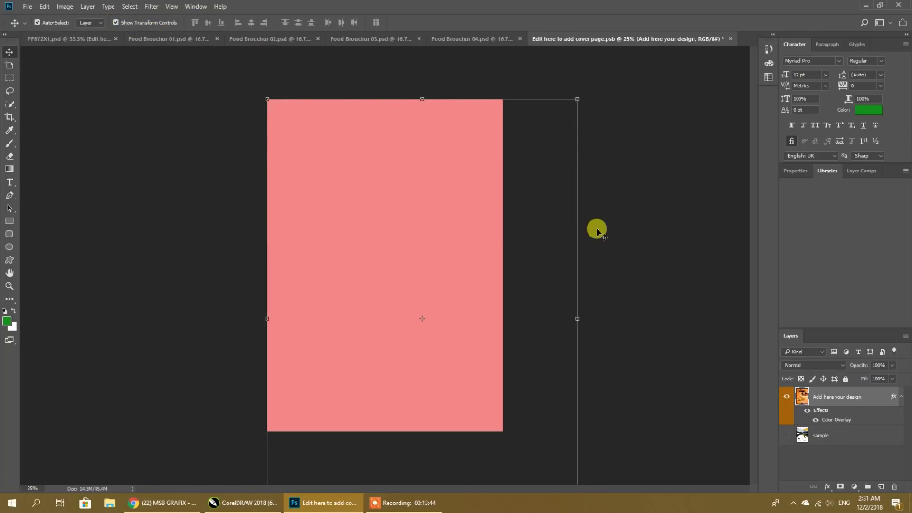
{"action": "left_click", "coordinate": [808, 411]}
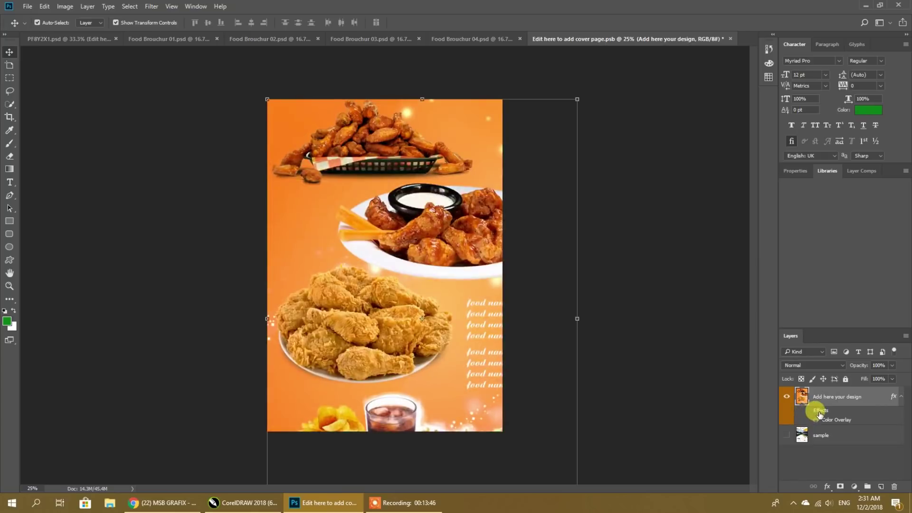
{"action": "left_click", "coordinate": [816, 420]}
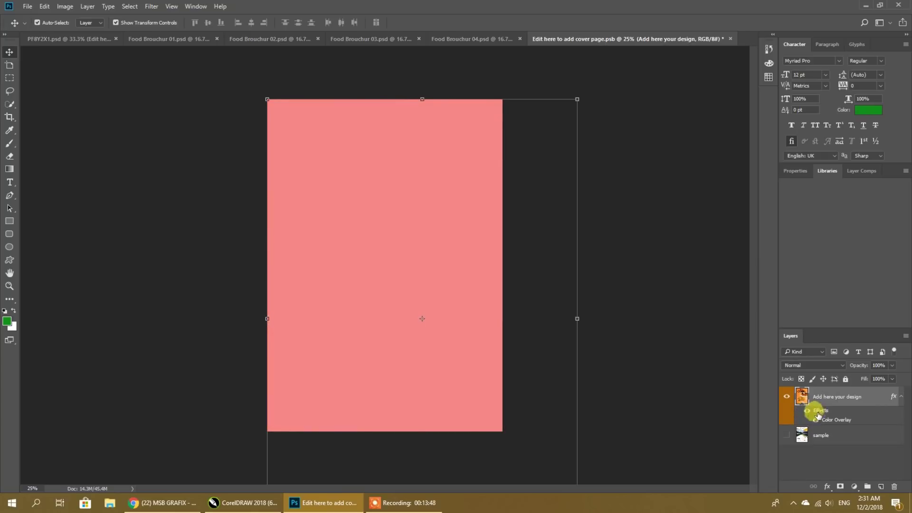
{"action": "left_click", "coordinate": [814, 420]}
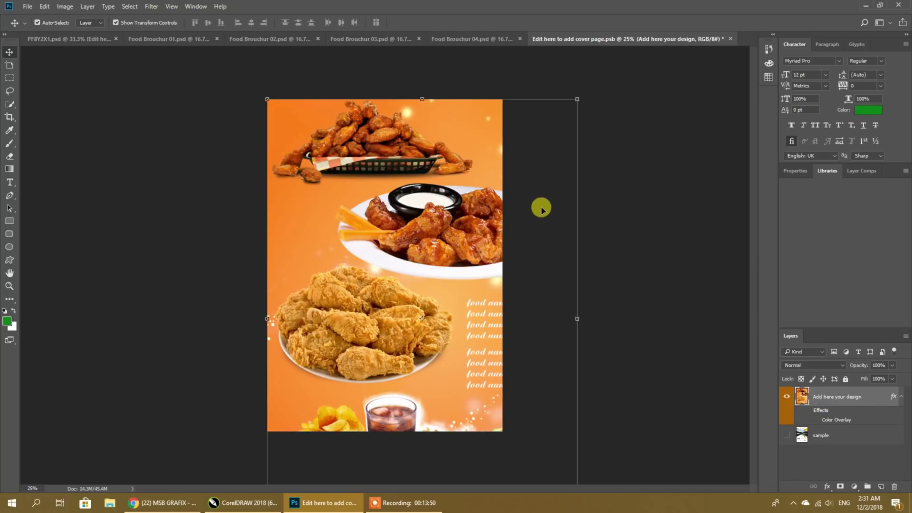
Step: Scale the cover artwork to about 75.9% width and 75.8% height, positioned to fill the canvas exactly
{"action": "left_click_drag", "start_coordinate": [577, 100], "coordinate": [503, 100]}
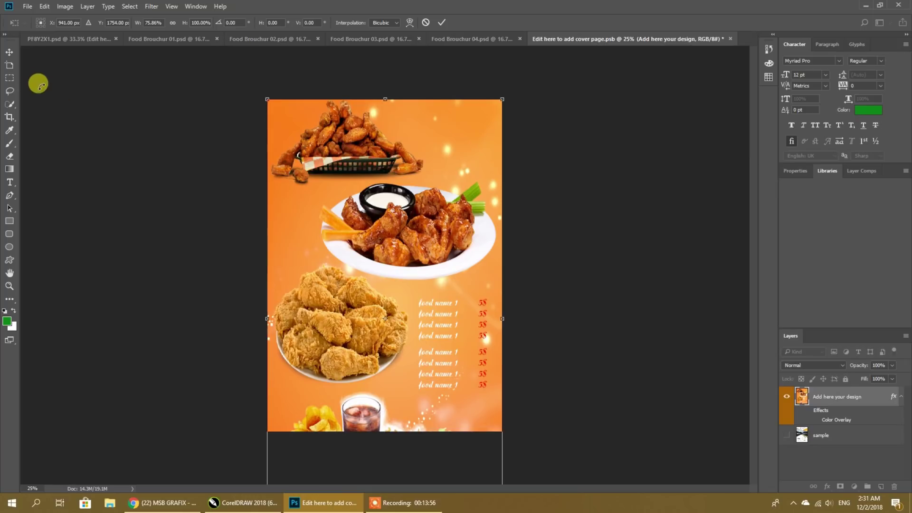
{"action": "left_click", "coordinate": [9, 52]}
{"action": "left_click", "coordinate": [420, 190]}
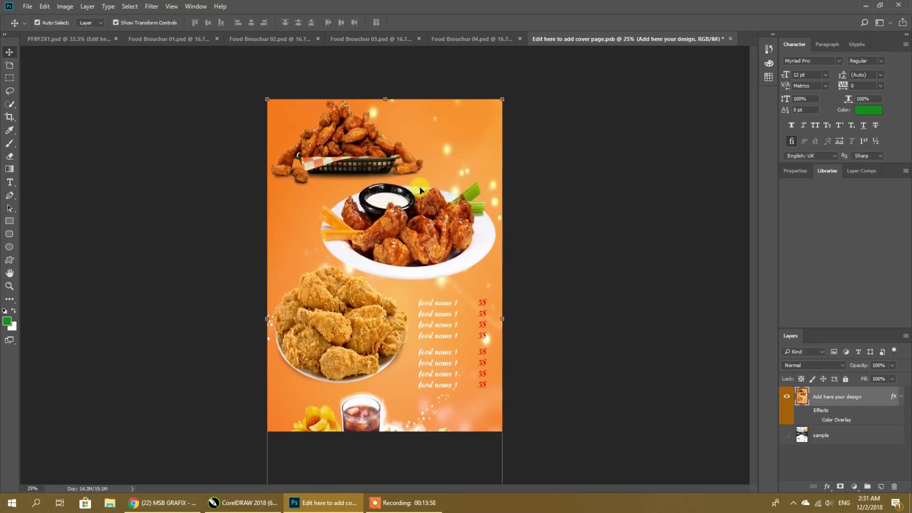
{"action": "left_click_drag", "start_coordinate": [411, 295], "coordinate": [401, 277]}
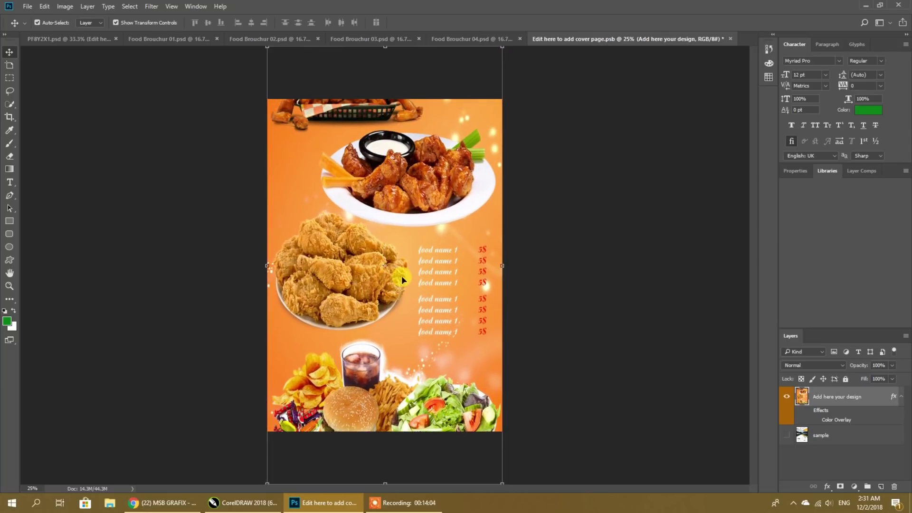
{"action": "left_click_drag", "start_coordinate": [385, 48], "coordinate": [385, 100]}
{"action": "left_click_drag", "start_coordinate": [385, 483], "coordinate": [383, 431]}
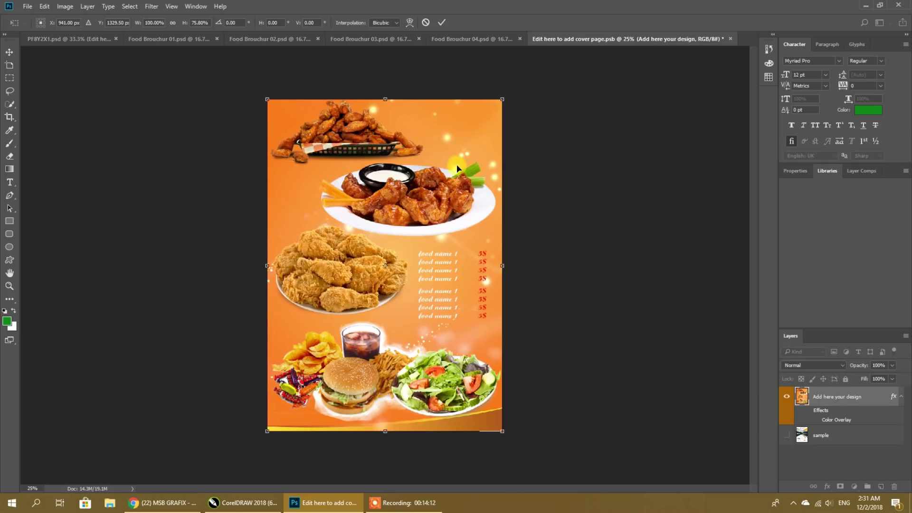
{"action": "left_click", "coordinate": [442, 22]}
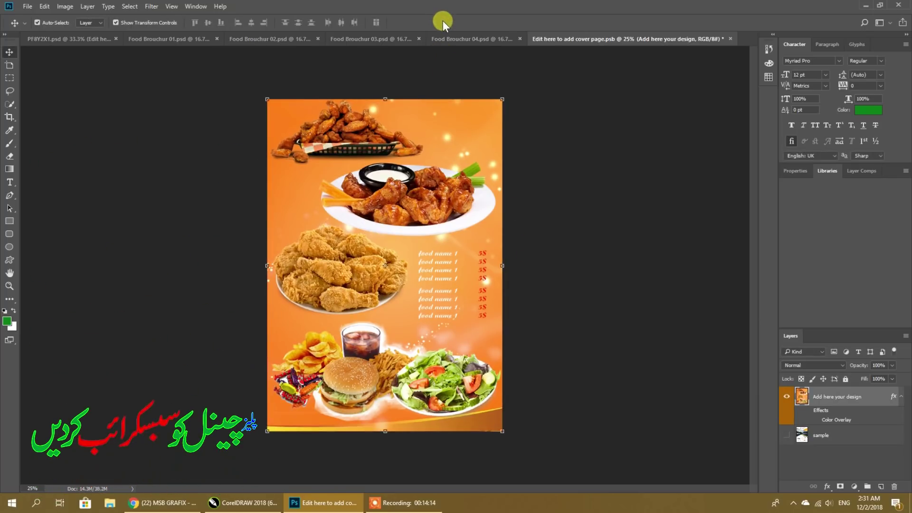
Step: Save and close the cover page smart object's document, and close Food Brouchur 01
{"action": "key", "text": "ctrl+s"}
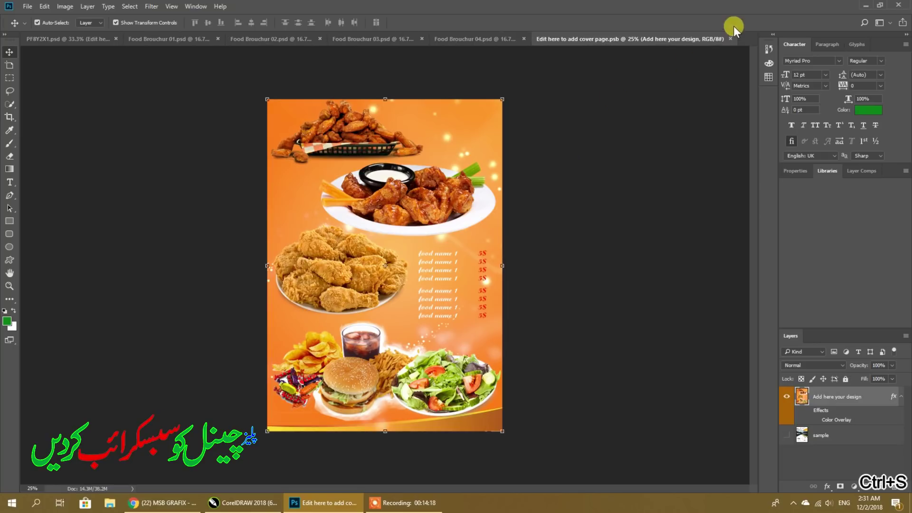
{"action": "left_click", "coordinate": [729, 38]}
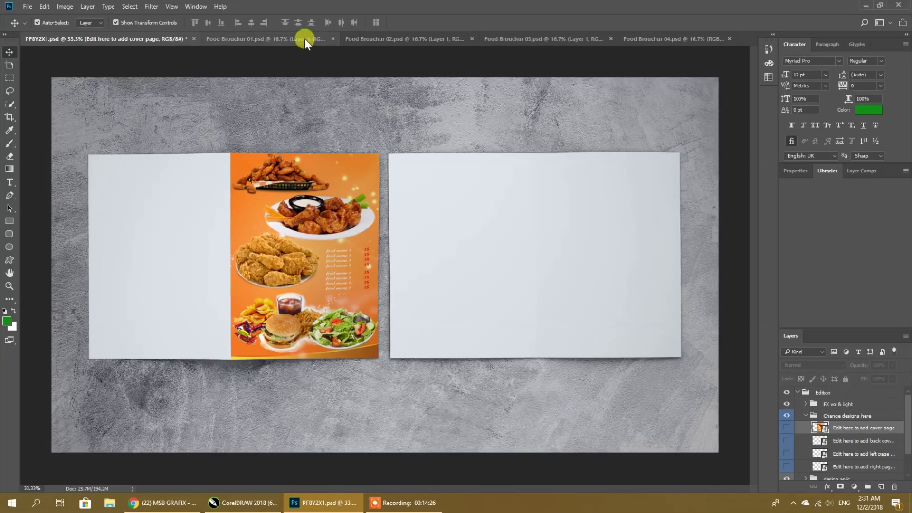
{"action": "left_click", "coordinate": [234, 39]}
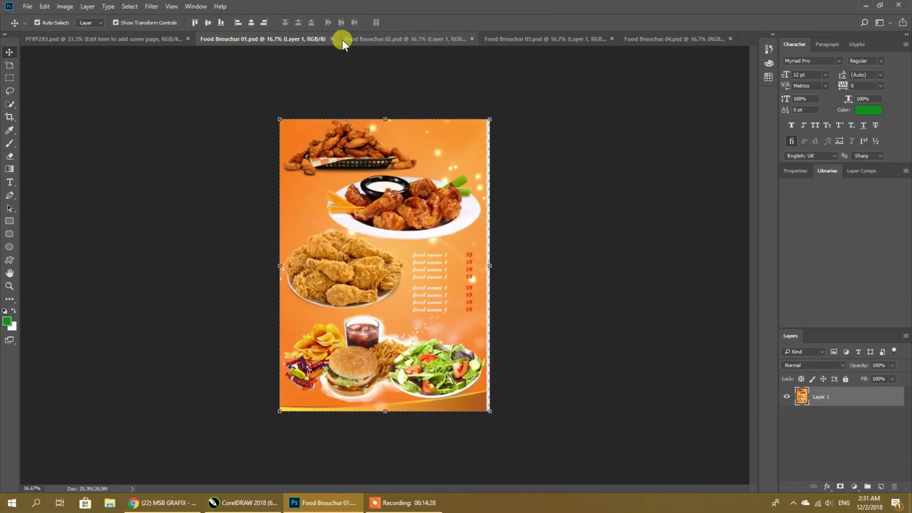
{"action": "left_click", "coordinate": [331, 38]}
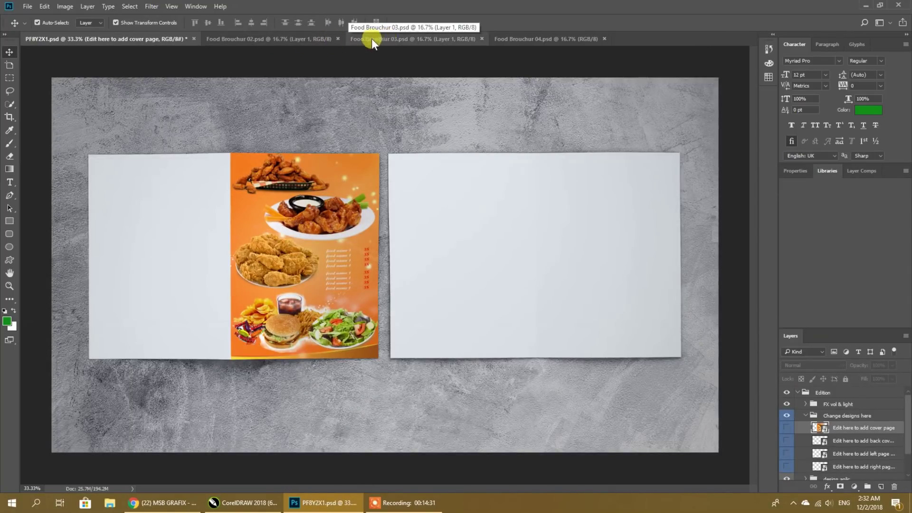
Step: Select and copy the entire Food Brouchur 02 burger artwork
{"action": "left_click", "coordinate": [312, 39]}
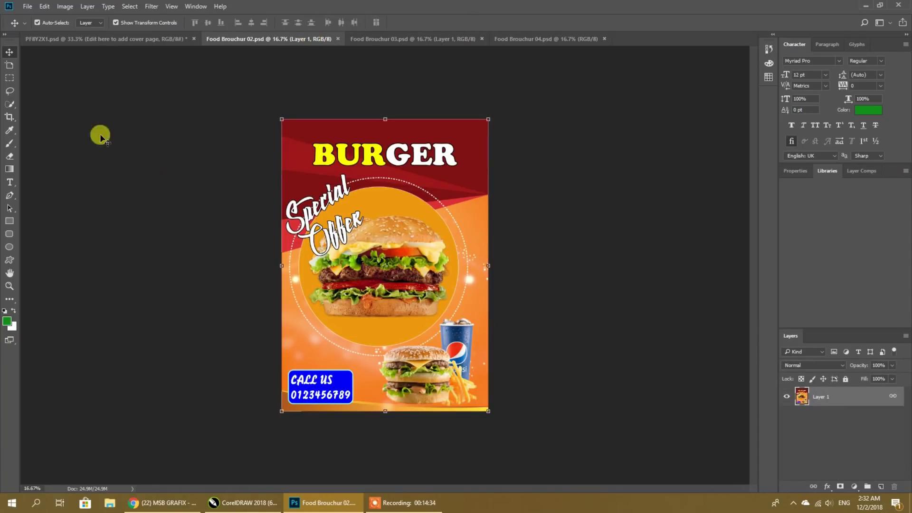
{"action": "left_click", "coordinate": [9, 77]}
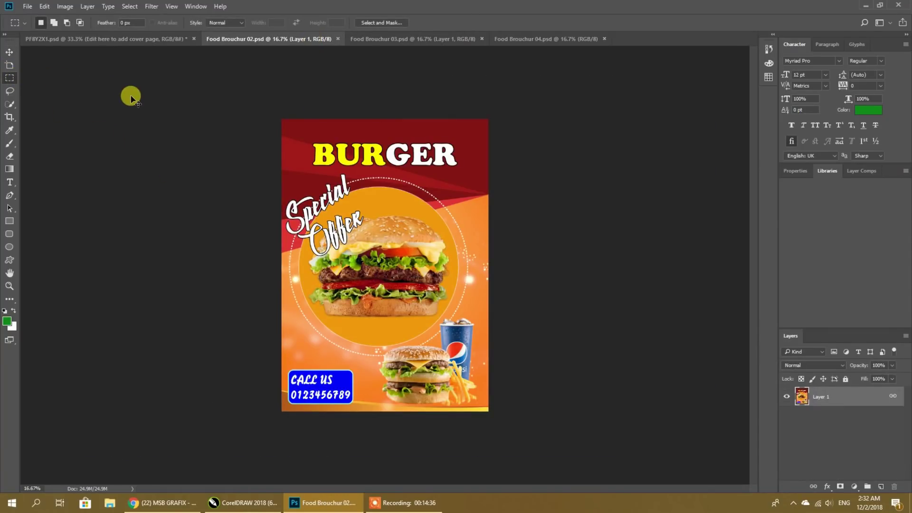
{"action": "key", "text": "ctrl+a"}
{"action": "key", "text": "ctrl+c"}
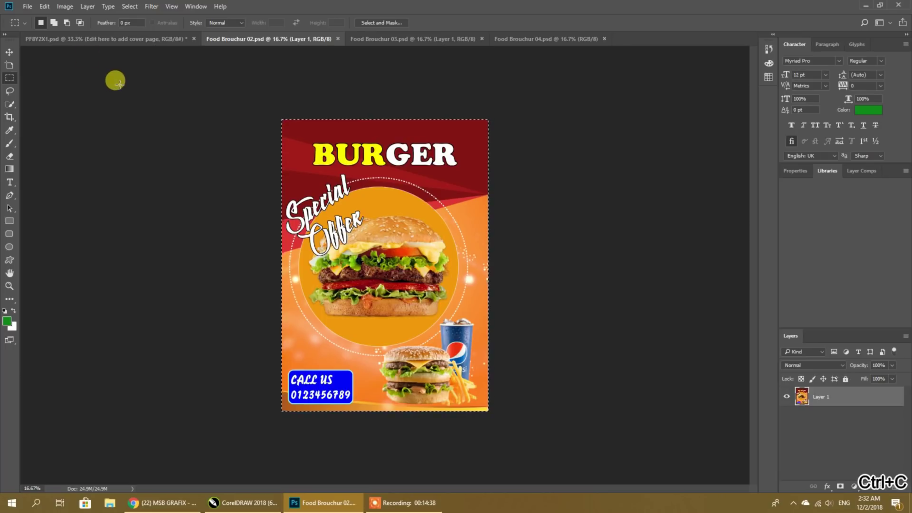
Step: Open the back cover smart object's contents from the PF8Y2X1 mockup and paste the burger artwork into it
{"action": "left_click", "coordinate": [77, 39]}
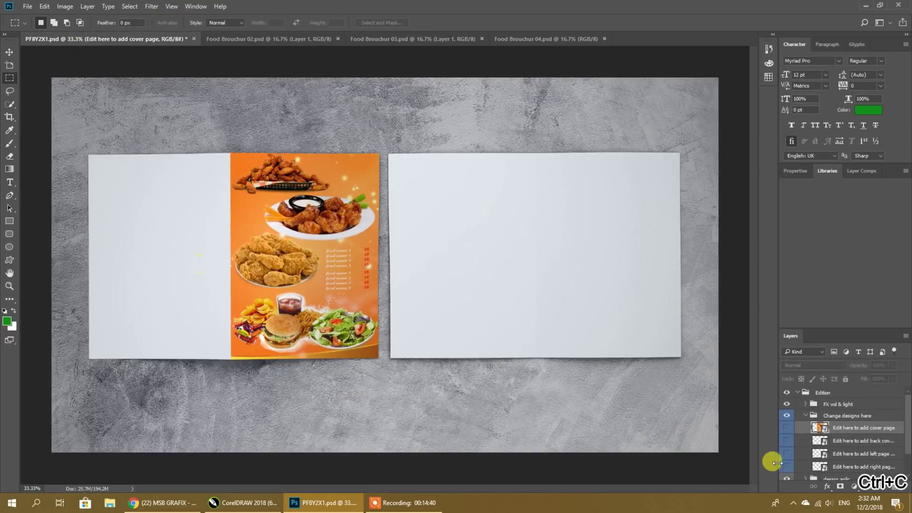
{"action": "left_click", "coordinate": [827, 443]}
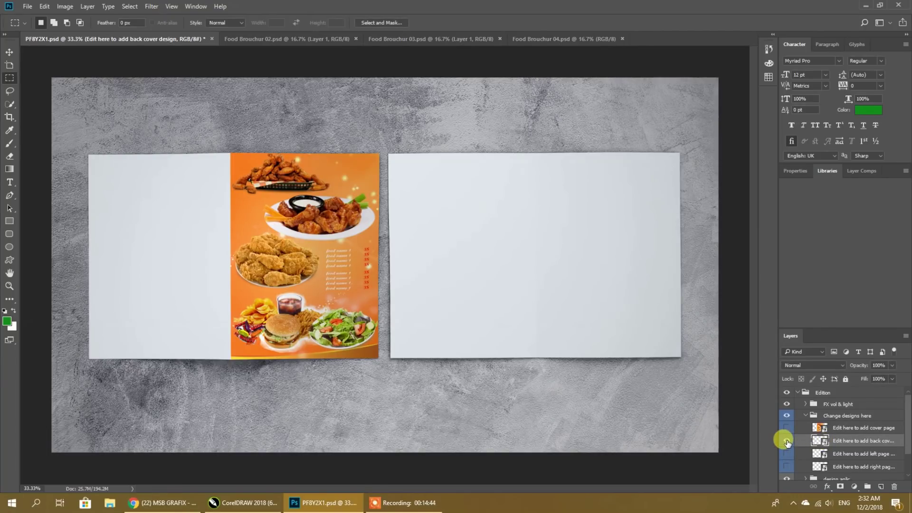
{"action": "left_click", "coordinate": [787, 443]}
{"action": "double_click", "coordinate": [820, 442]}
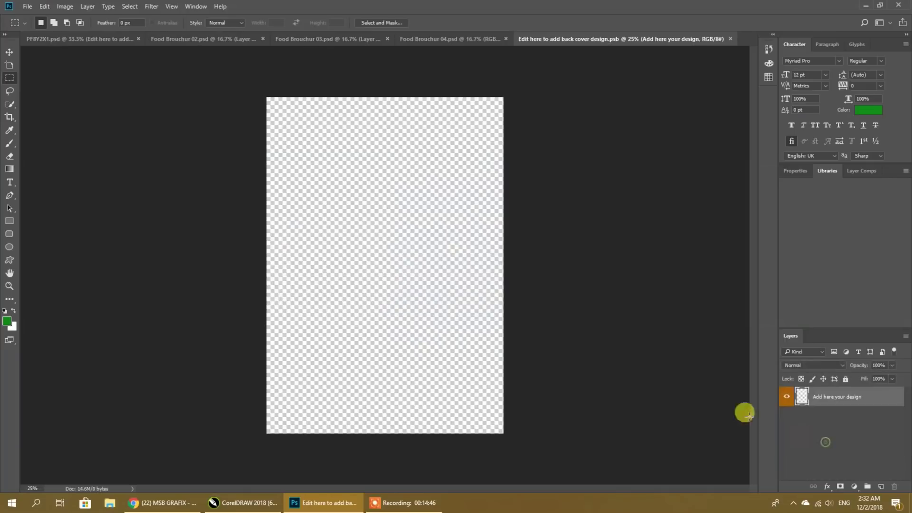
{"action": "key", "text": "ctrl+v"}
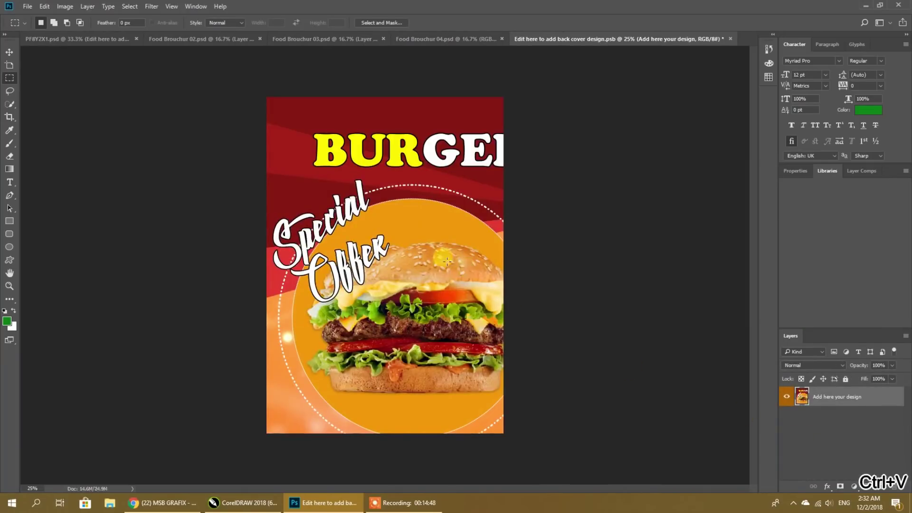
Step: Scale the burger artwork to about 76.5% width and 76.7% height so it fills the back cover canvas
{"action": "left_click", "coordinate": [9, 51]}
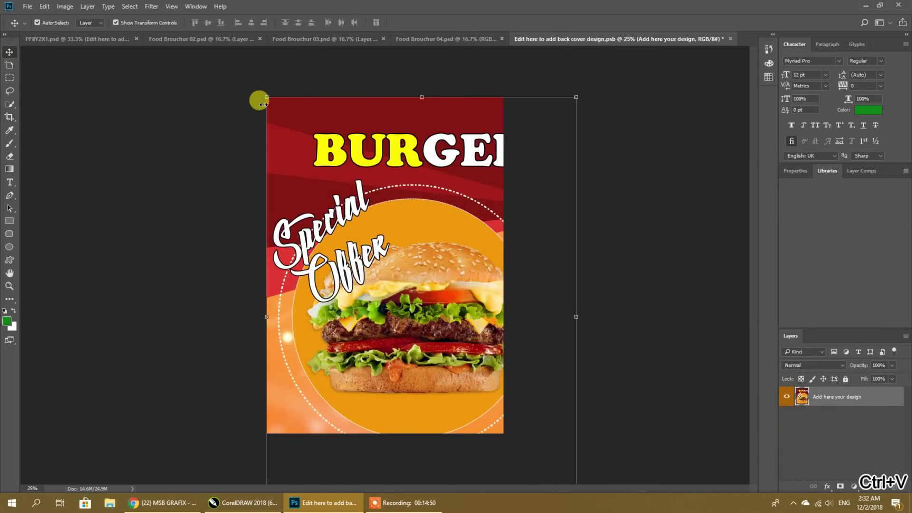
{"action": "left_click_drag", "start_coordinate": [266, 97], "coordinate": [285, 124]}
{"action": "left_click_drag", "start_coordinate": [491, 416], "coordinate": [503, 433]}
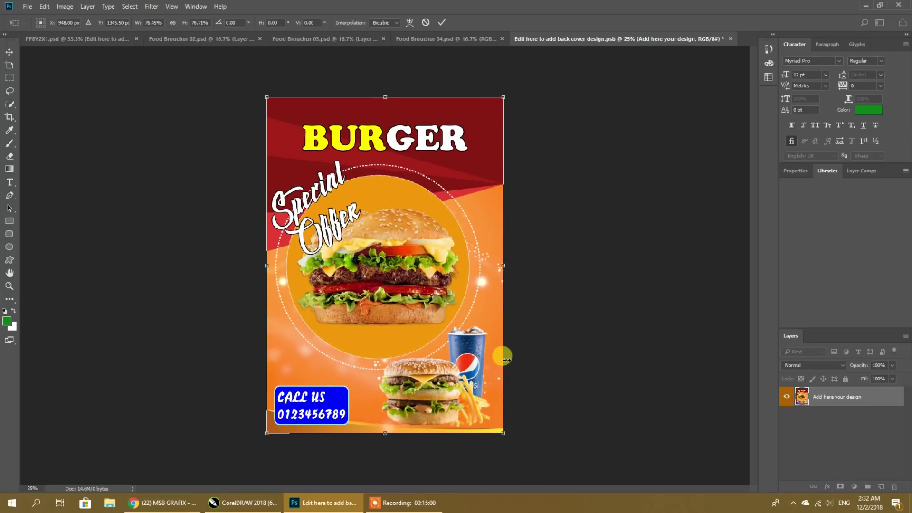
{"action": "key", "text": "Return"}
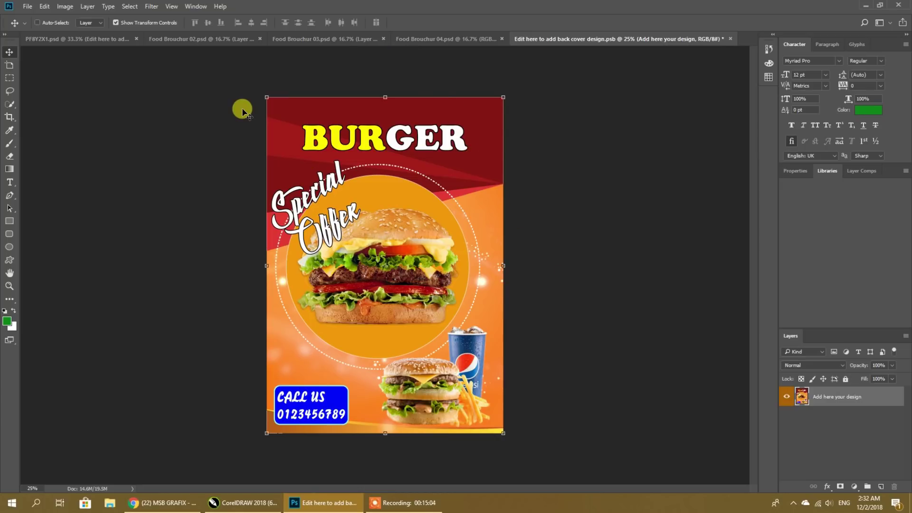
Step: Save the back cover smart object's document, check the mockup, and close both Food Brouchur 02 and the back cover document
{"action": "key", "text": "ctrl+s"}
{"action": "left_click", "coordinate": [112, 37]}
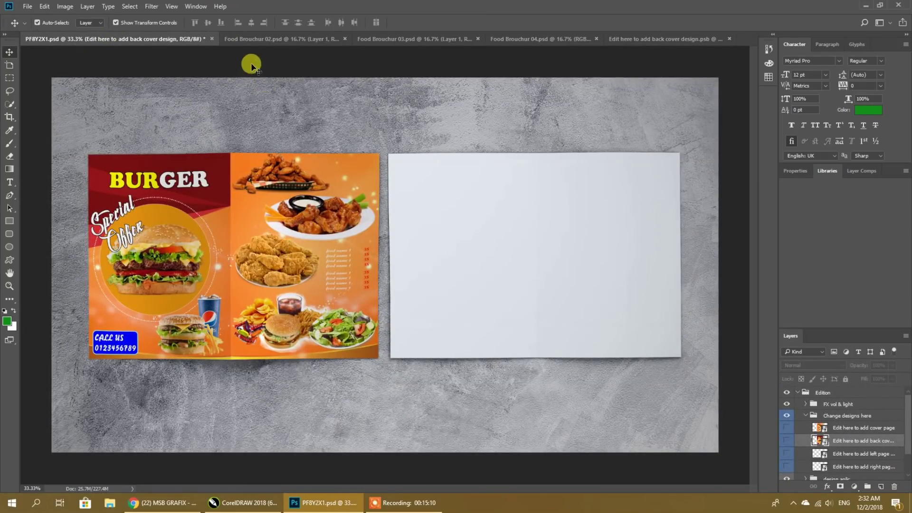
{"action": "left_click", "coordinate": [251, 39]}
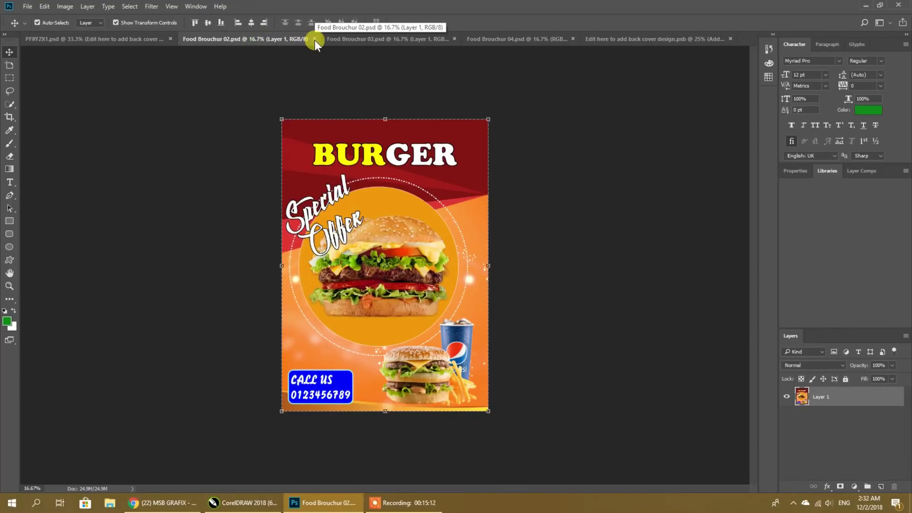
{"action": "left_click", "coordinate": [315, 40]}
{"action": "left_click", "coordinate": [577, 39]}
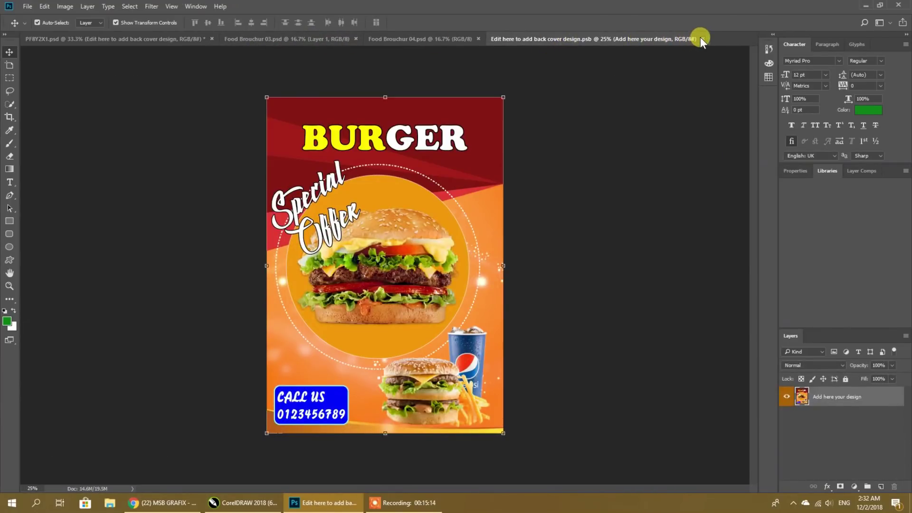
{"action": "left_click", "coordinate": [702, 39]}
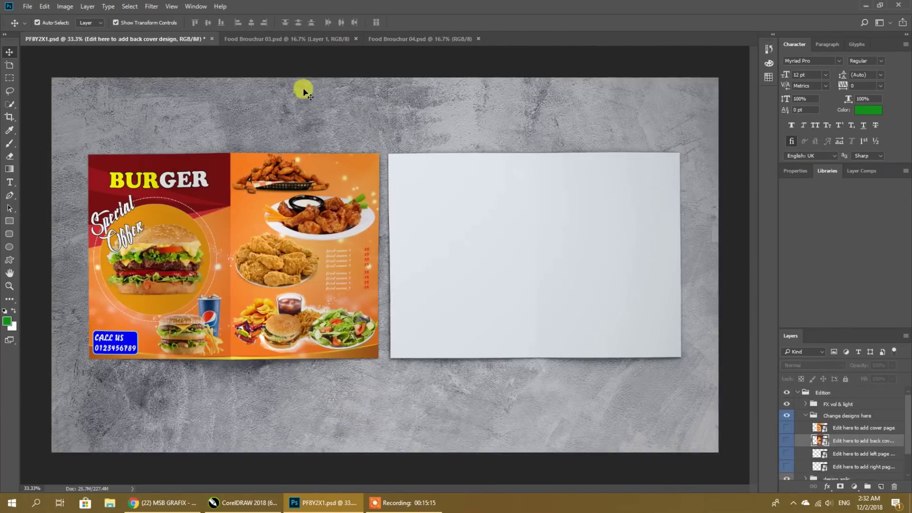
Step: Open the left page smart object's contents and paste the entire Food Brouchur 03 artwork into it
{"action": "double_click", "coordinate": [820, 454]}
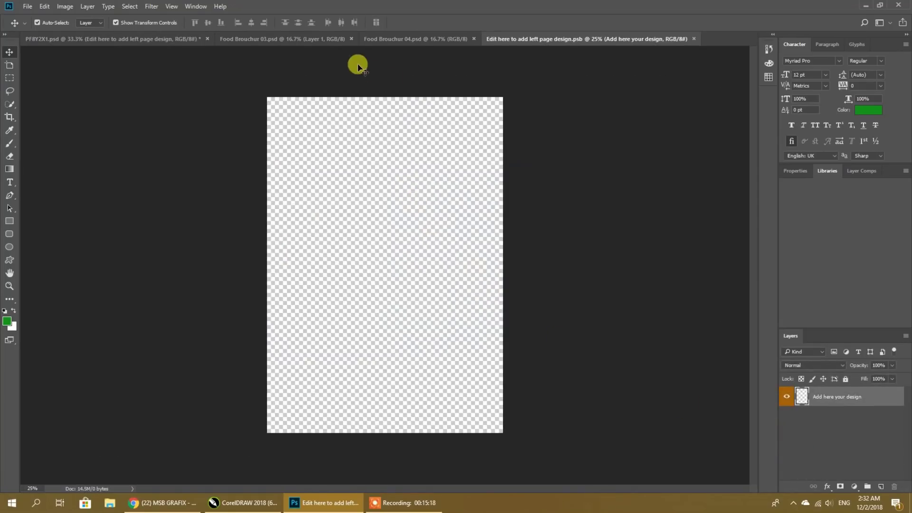
{"action": "left_click", "coordinate": [271, 40]}
{"action": "key", "text": "ctrl"}
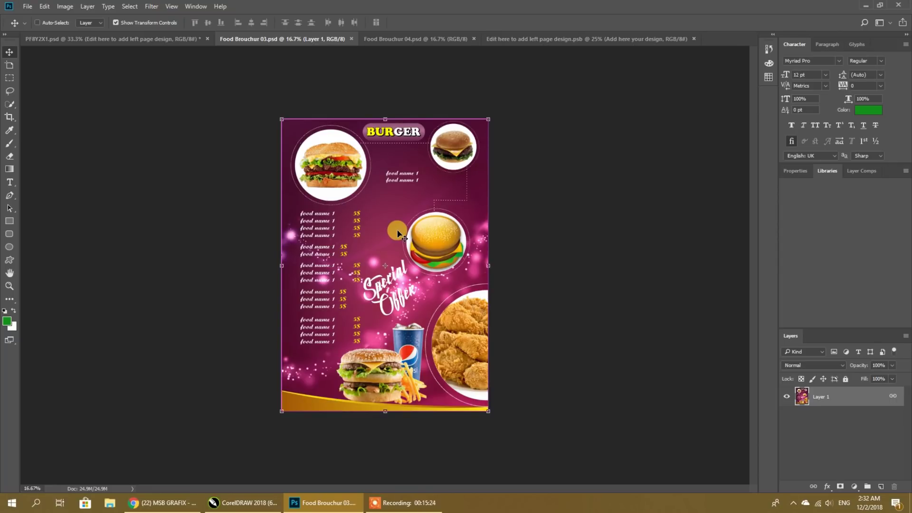
{"action": "key", "text": "ctrl+a"}
{"action": "key", "text": "ctrl+c"}
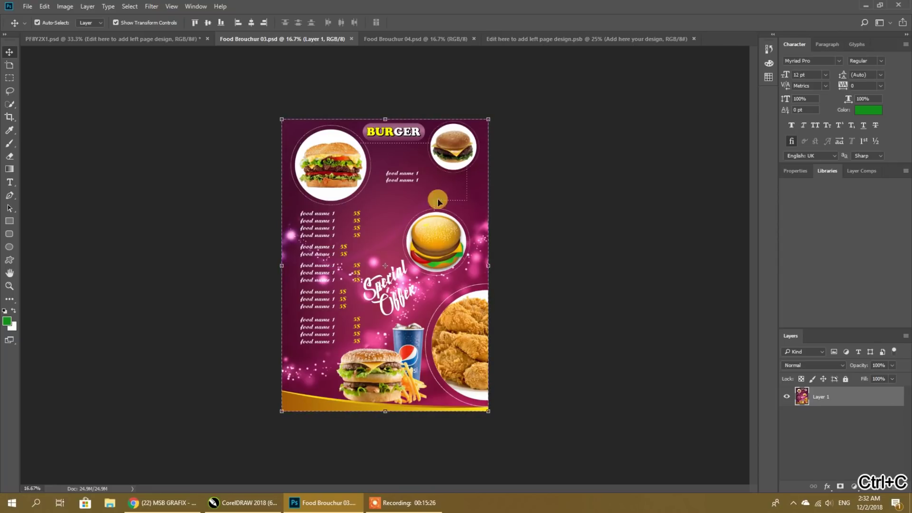
{"action": "left_click", "coordinate": [581, 40]}
{"action": "key", "text": "ctrl+v"}
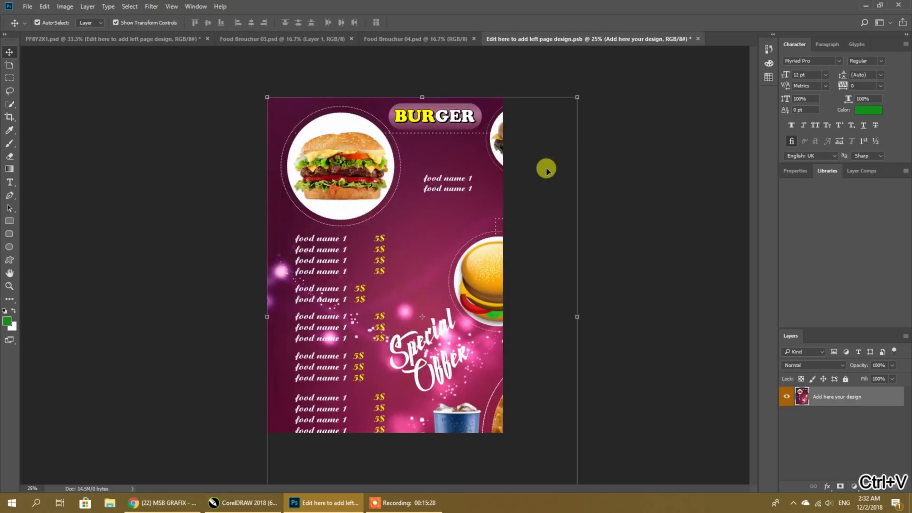
Step: Scale the pasted left page artwork to about 76% width and 76.6% height so it fills the canvas
{"action": "left_click_drag", "start_coordinate": [577, 97], "coordinate": [512, 177]}
{"action": "left_click_drag", "start_coordinate": [275, 207], "coordinate": [275, 124]}
{"action": "left_click_drag", "start_coordinate": [516, 453], "coordinate": [502, 432]}
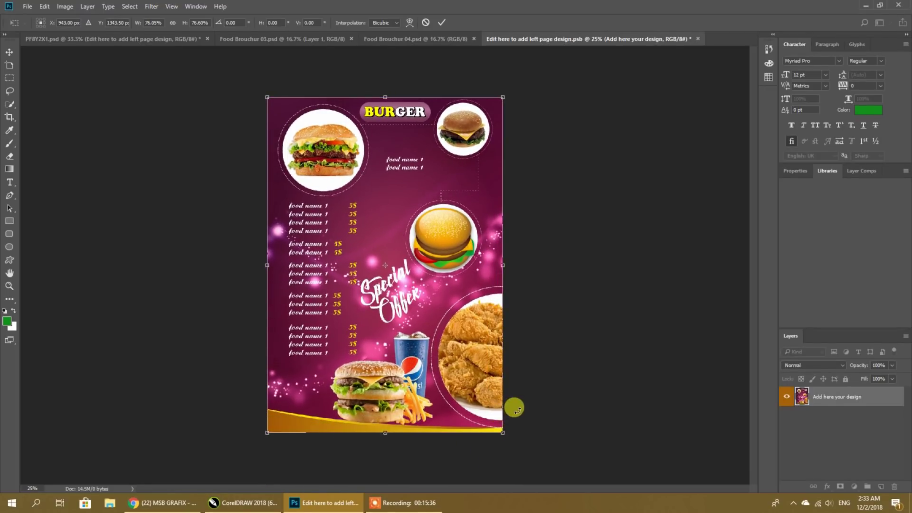
Step: Apply the transformation and save the left page document, check the mockup, and close both the left page document and Food Brouchur 03
{"action": "key", "text": "ctrl+s"}
{"action": "left_click", "coordinate": [420, 192]}
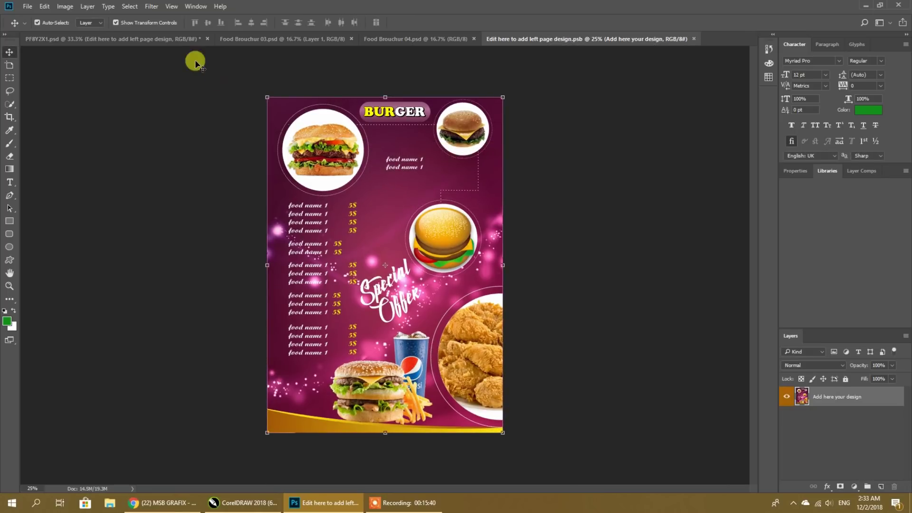
{"action": "left_click", "coordinate": [175, 40]}
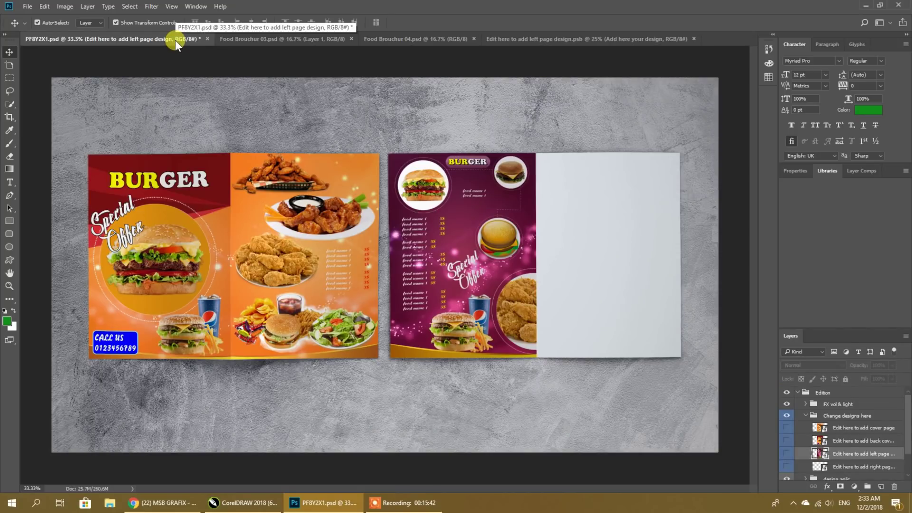
{"action": "left_click", "coordinate": [694, 40]}
{"action": "left_click", "coordinate": [334, 39]}
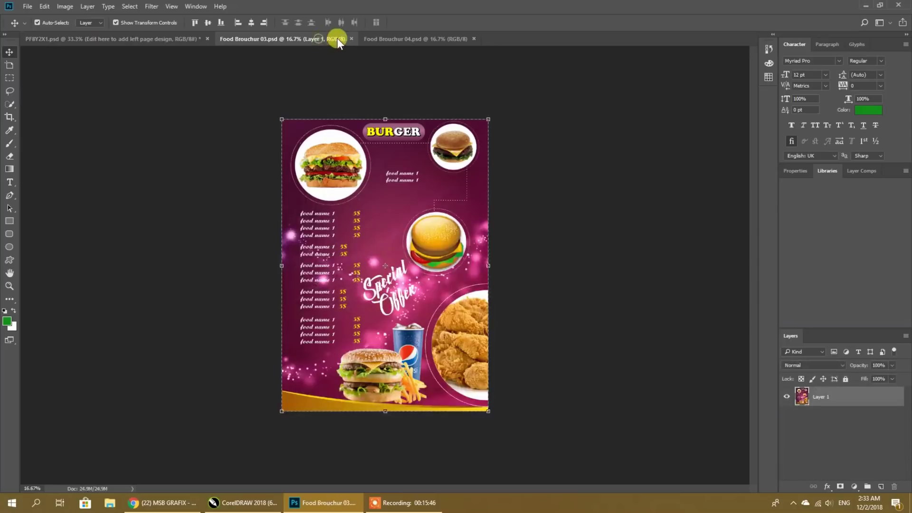
{"action": "left_click", "coordinate": [350, 39]}
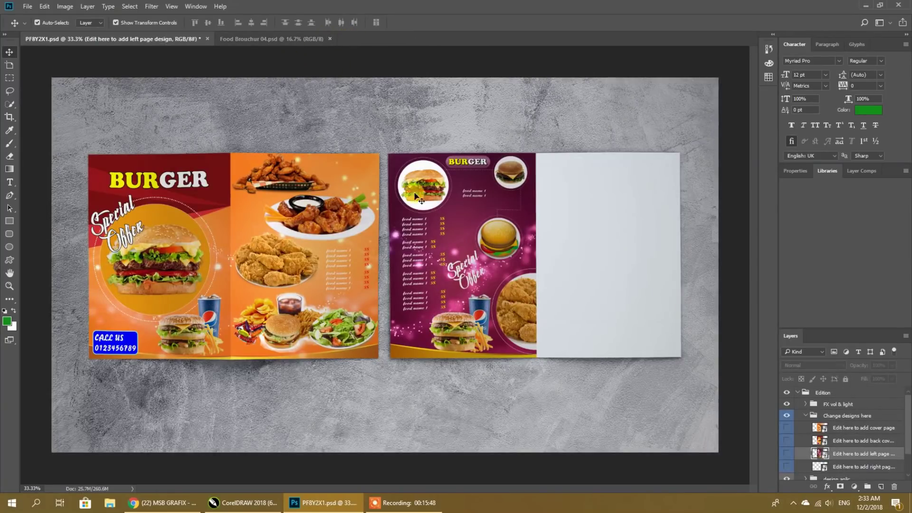
Step: Open the right page smart object's contents, copy the entire Food Brouchur 04 artwork and paste it there
{"action": "double_click", "coordinate": [826, 469]}
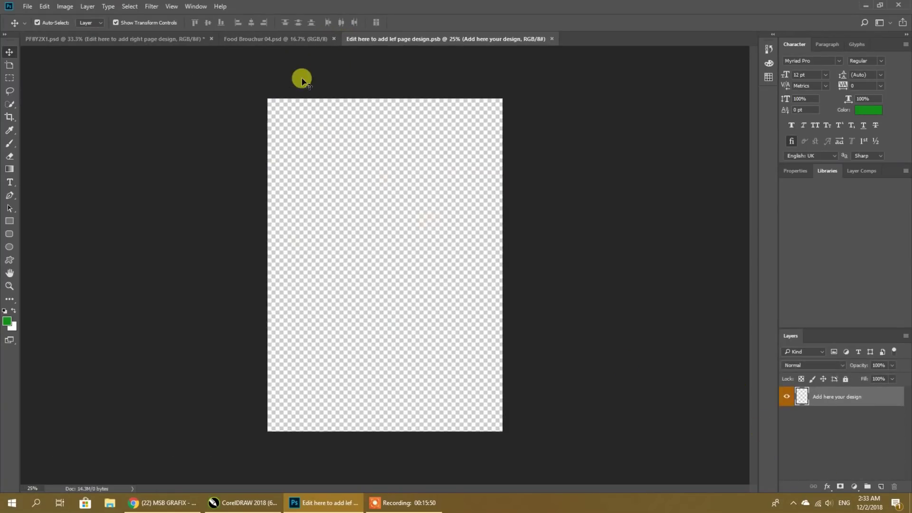
{"action": "left_click", "coordinate": [292, 38]}
{"action": "key", "text": "ctrl+a"}
{"action": "key", "text": "ctrl+c"}
{"action": "left_click", "coordinate": [445, 38]}
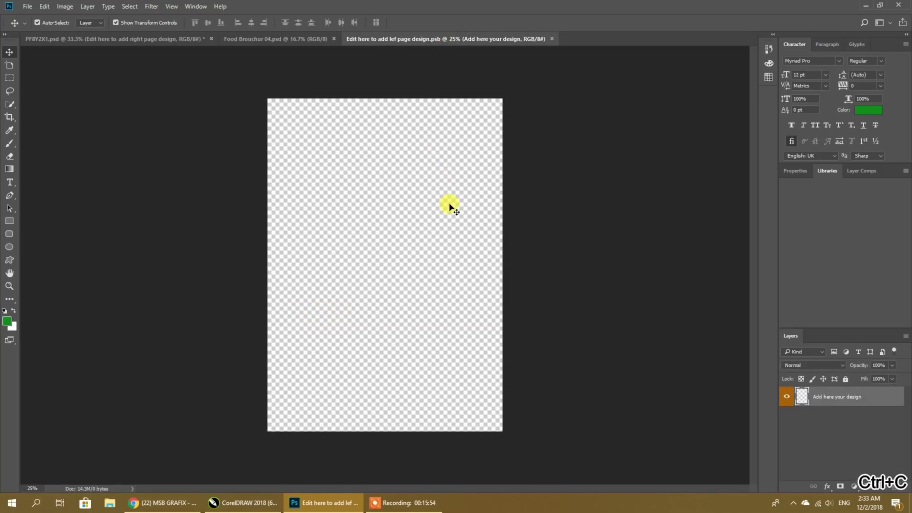
{"action": "key", "text": "ctrl+v"}
Step: Scale the pasted right page artwork to about 75.7% width and 75.9% height so it fills the canvas
{"action": "left_click_drag", "start_coordinate": [578, 98], "coordinate": [516, 186]}
{"action": "left_click_drag", "start_coordinate": [452, 236], "coordinate": [452, 146]}
{"action": "left_click_drag", "start_coordinate": [515, 448], "coordinate": [502, 431]}
Step: Apply the transformation, save the right page document, and close it along with Food Brouchur 04
{"action": "key", "text": "ctrl+s"}
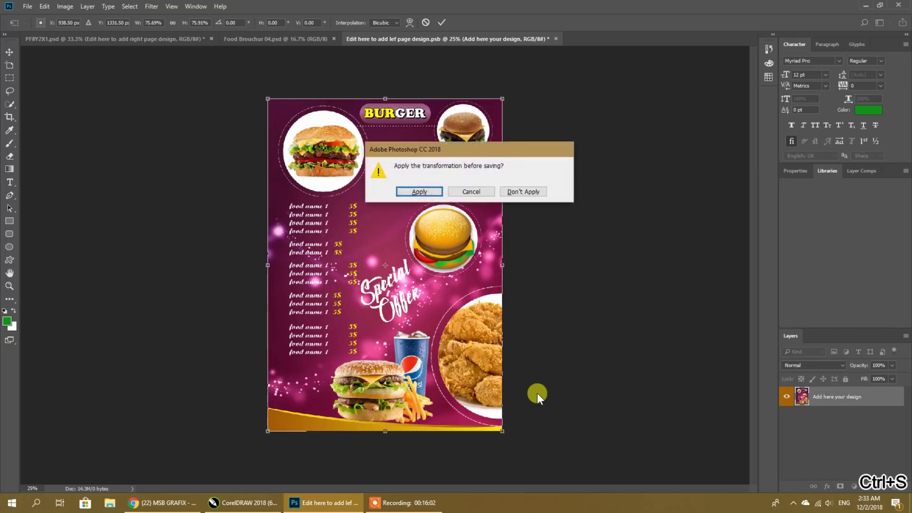
{"action": "left_click", "coordinate": [411, 193]}
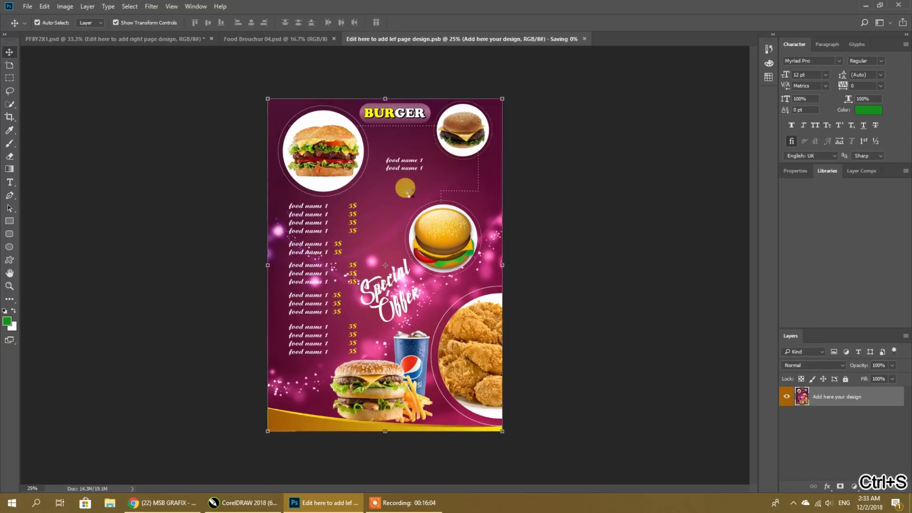
{"action": "left_click", "coordinate": [335, 39]}
{"action": "left_click", "coordinate": [428, 38]}
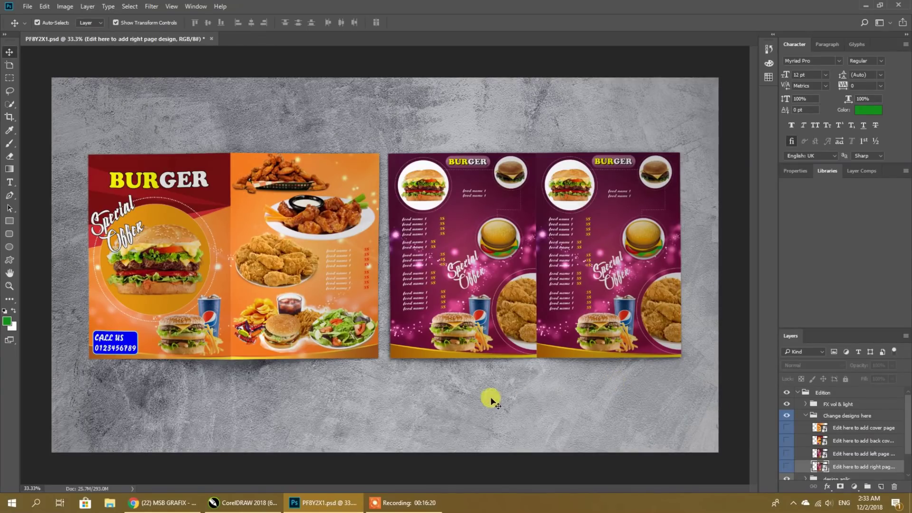
Step: Switch to CorelDRAW and export the fourth page's background rectangle as a 300 dpi RGB PSD, overwriting Food Brouchur 04
{"action": "left_click", "coordinate": [286, 478]}
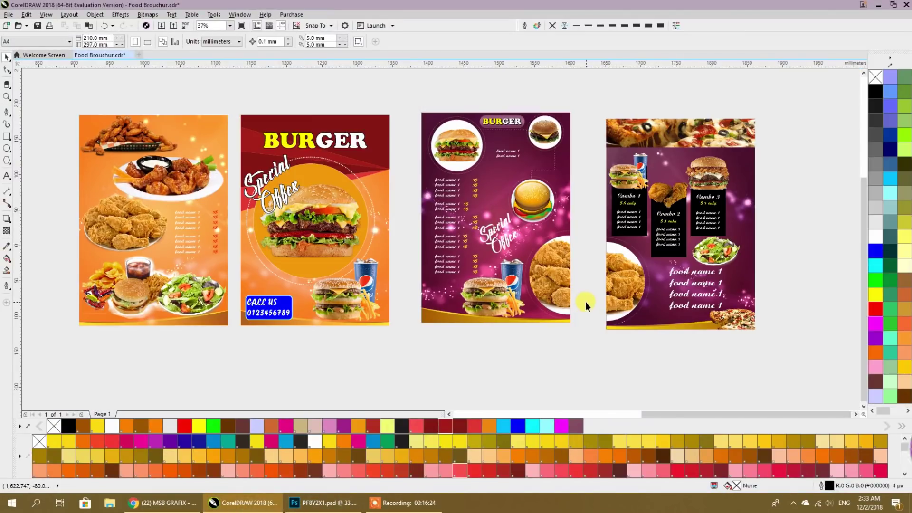
{"action": "left_click", "coordinate": [658, 304]}
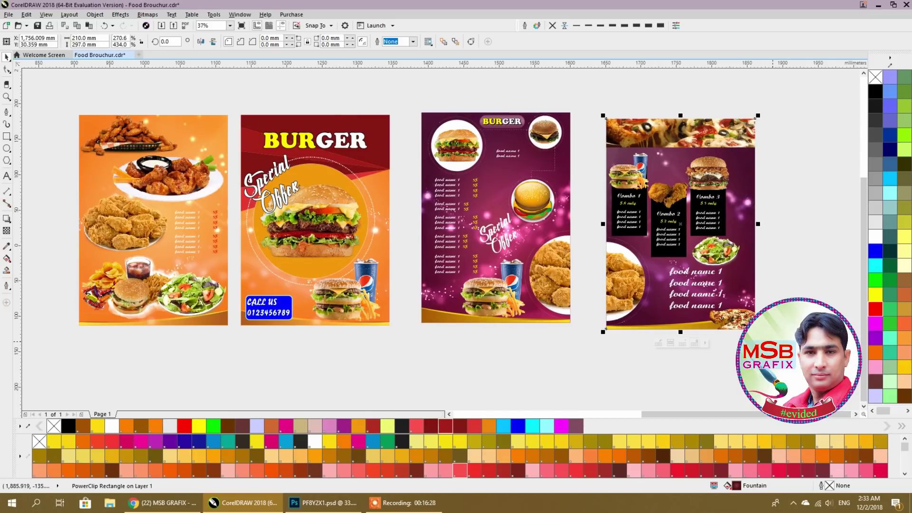
{"action": "key", "text": "ctrl+e"}
{"action": "left_click", "coordinate": [376, 202]}
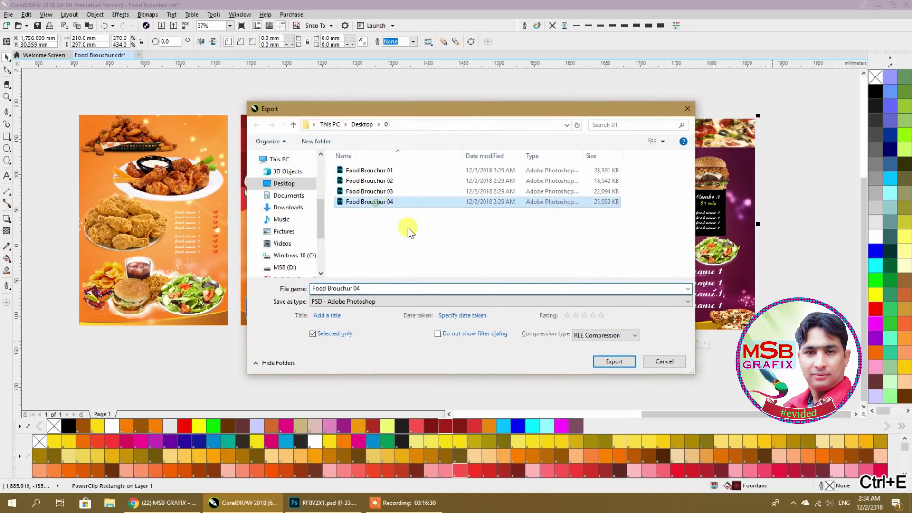
{"action": "left_click", "coordinate": [616, 361]}
{"action": "left_click", "coordinate": [480, 253]}
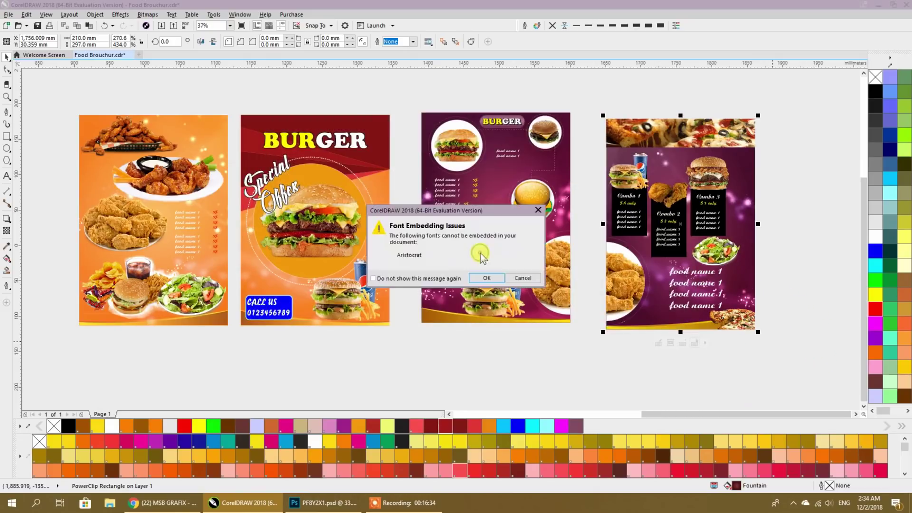
{"action": "left_click", "coordinate": [481, 279]}
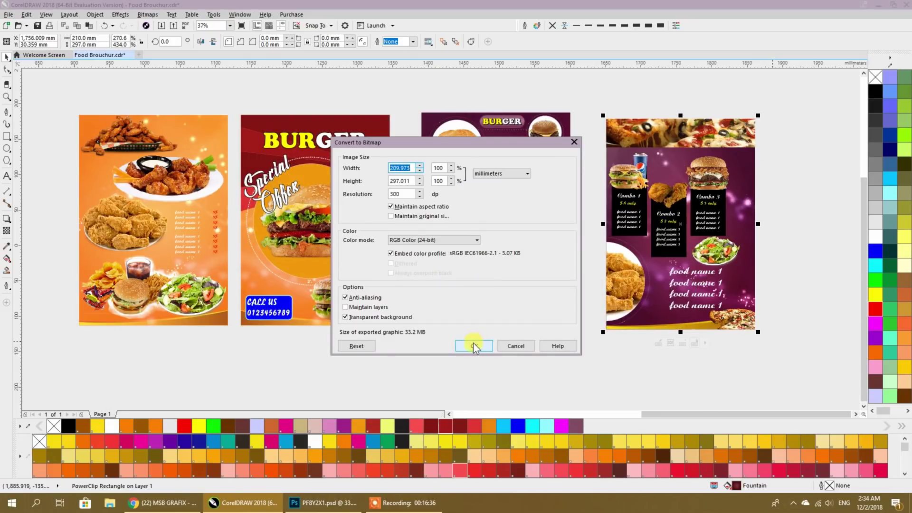
{"action": "left_click", "coordinate": [476, 343]}
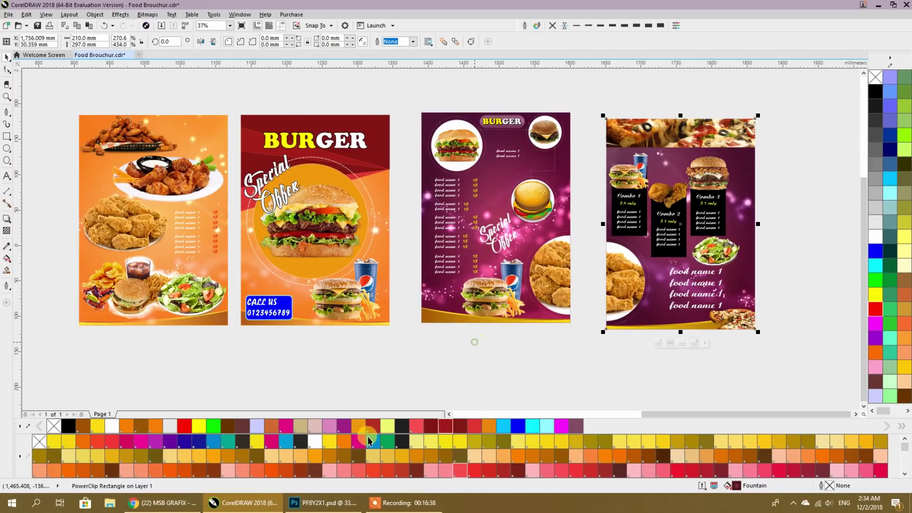
Step: Switch to Photoshop, reopen the right page smart object's contents, and open Food Brouchur 04 after showing the files as large icons
{"action": "left_click", "coordinate": [305, 502]}
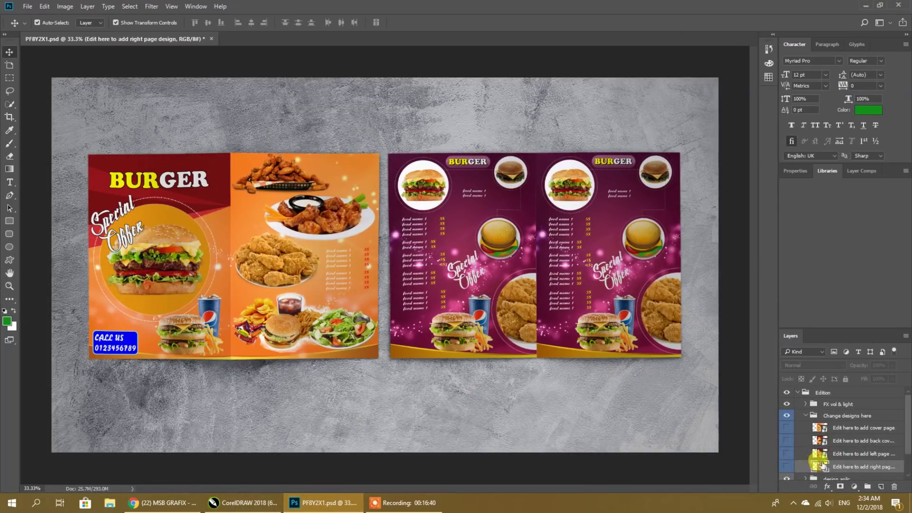
{"action": "double_click", "coordinate": [820, 467]}
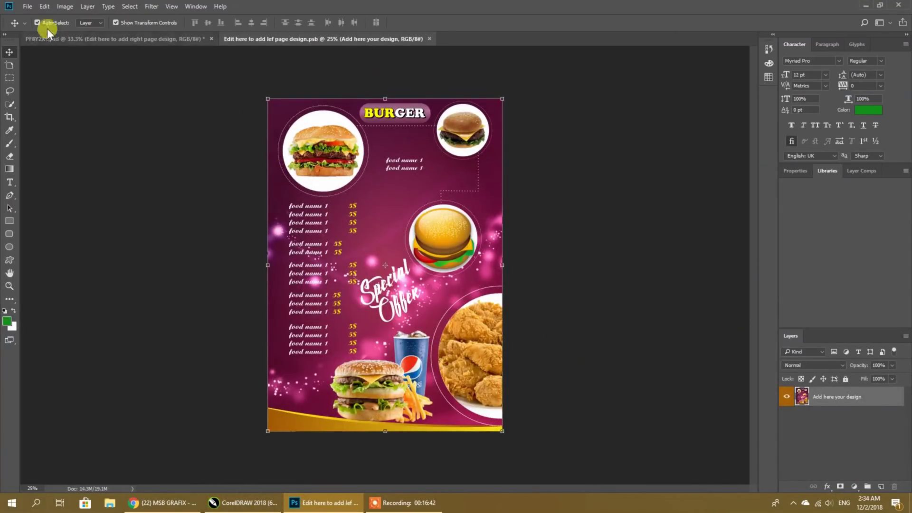
{"action": "left_click", "coordinate": [28, 9]}
{"action": "left_click", "coordinate": [37, 30]}
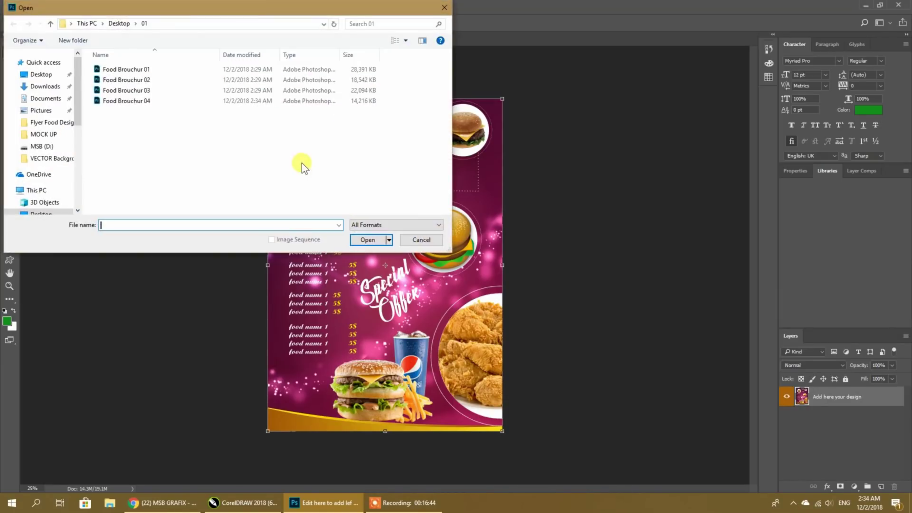
{"action": "left_click", "coordinate": [119, 102]}
{"action": "right_click", "coordinate": [164, 122]}
{"action": "mouse_move", "coordinate": [186, 128]}
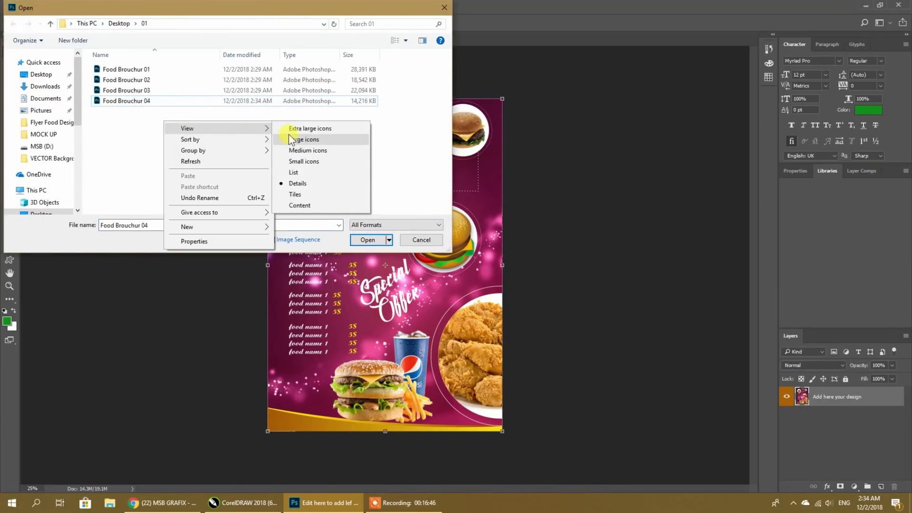
{"action": "left_click", "coordinate": [304, 141]}
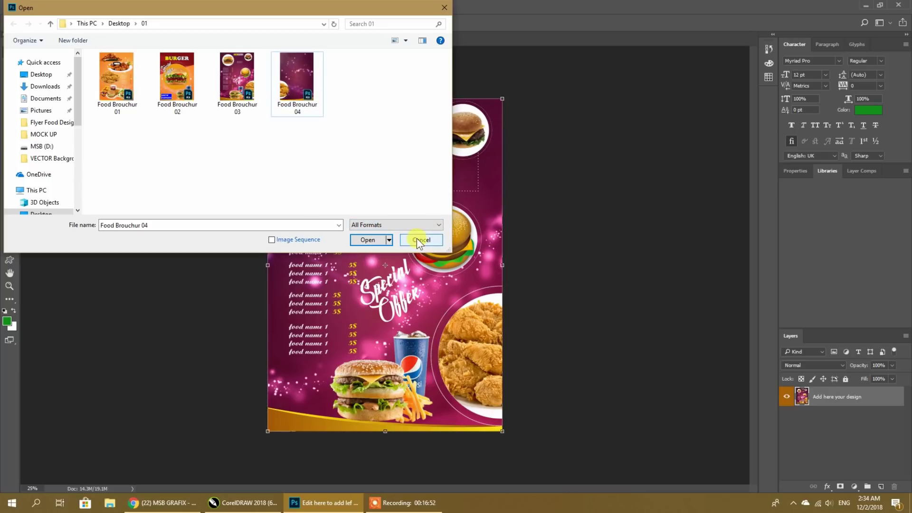
{"action": "left_click", "coordinate": [373, 240]}
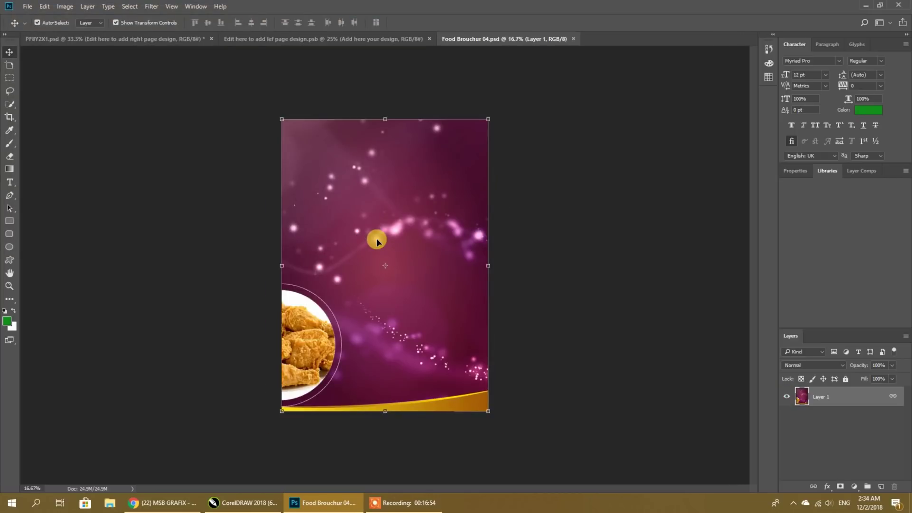
Step: Switch to CorelDRAW, ungroup the fourth page's grouped elements, and select every object on that page including its background
{"action": "left_click", "coordinate": [240, 503]}
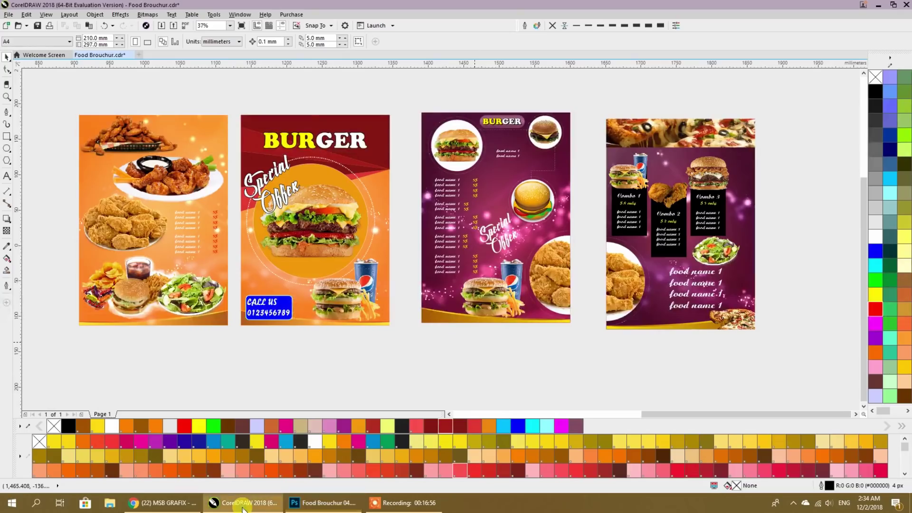
{"action": "left_click", "coordinate": [675, 229]}
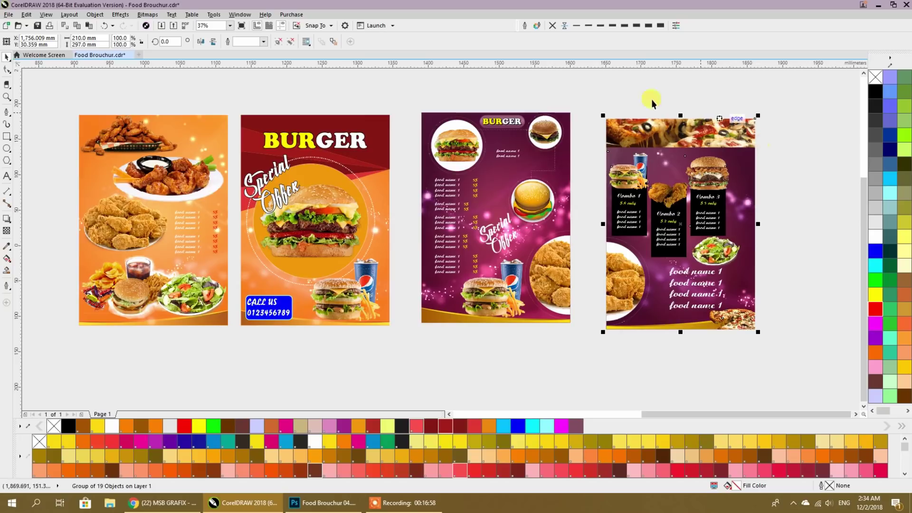
{"action": "left_click", "coordinate": [279, 41]}
{"action": "left_click_drag", "start_coordinate": [576, 95], "coordinate": [769, 350]}
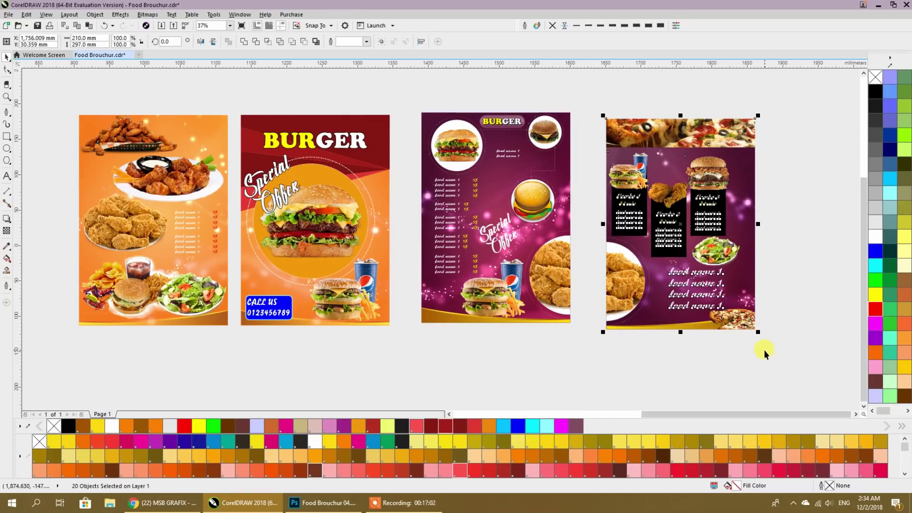
Step: Export the selected page objects as PSD over Food Brouchur 04, at 300 dpi in RGB Color (24-bit) with a transparent background
{"action": "key", "text": "ctrl+e"}
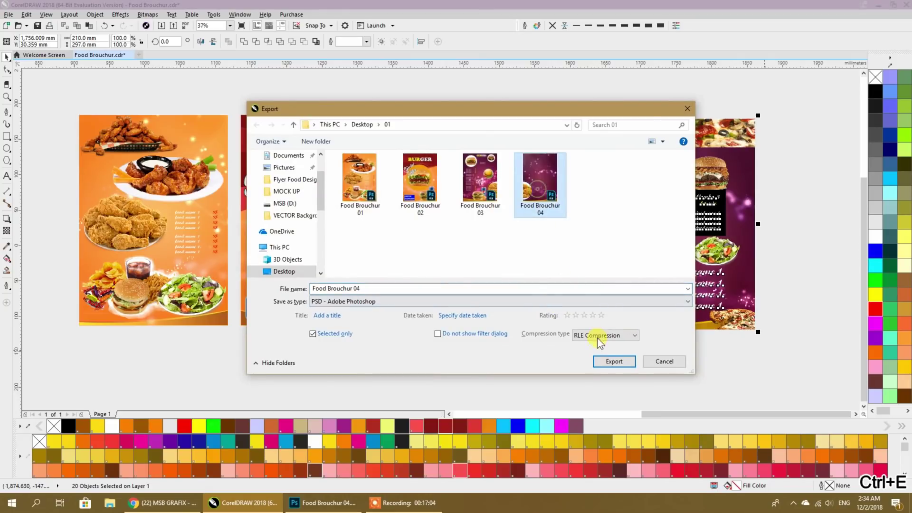
{"action": "left_click", "coordinate": [614, 361]}
{"action": "left_click", "coordinate": [475, 251]}
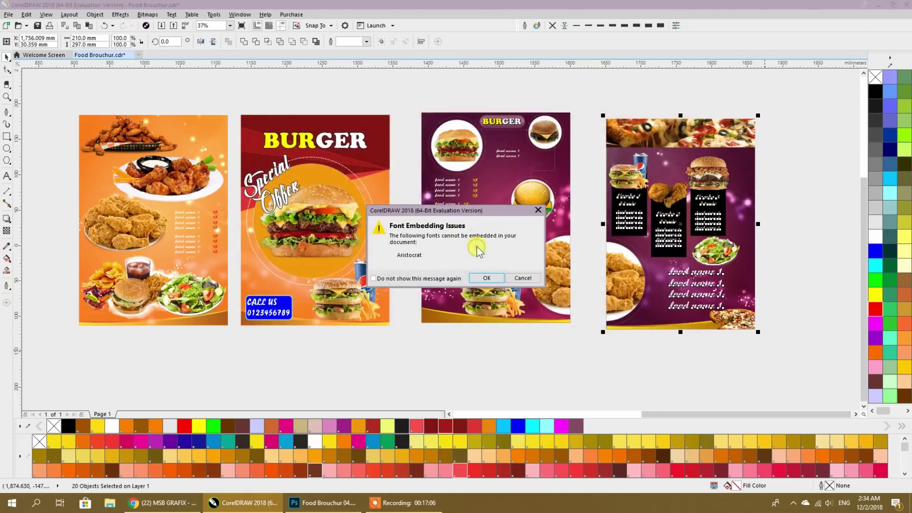
{"action": "left_click", "coordinate": [486, 276]}
{"action": "left_click", "coordinate": [474, 344]}
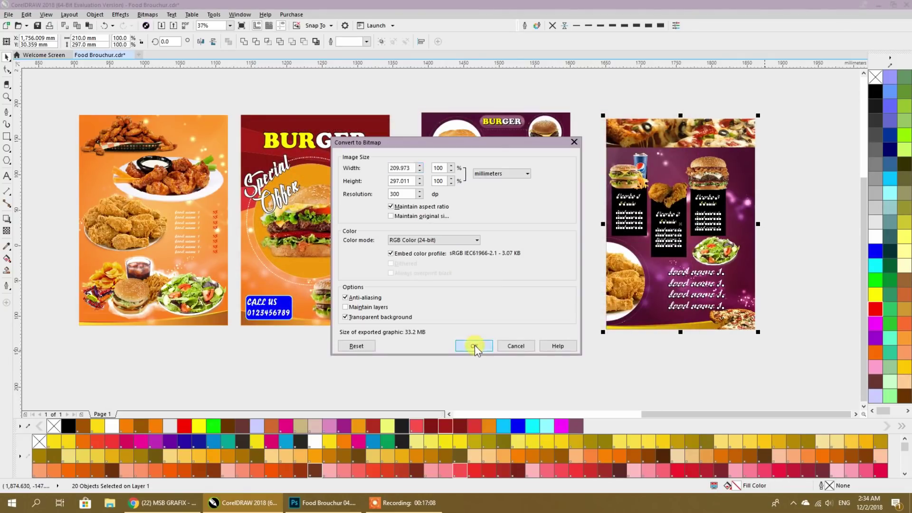
Step: Check the exported PSD files in the desktop folder 01 as extra large icons, and return to Photoshop
{"action": "left_click", "coordinate": [878, 6]}
{"action": "left_click", "coordinate": [865, 9]}
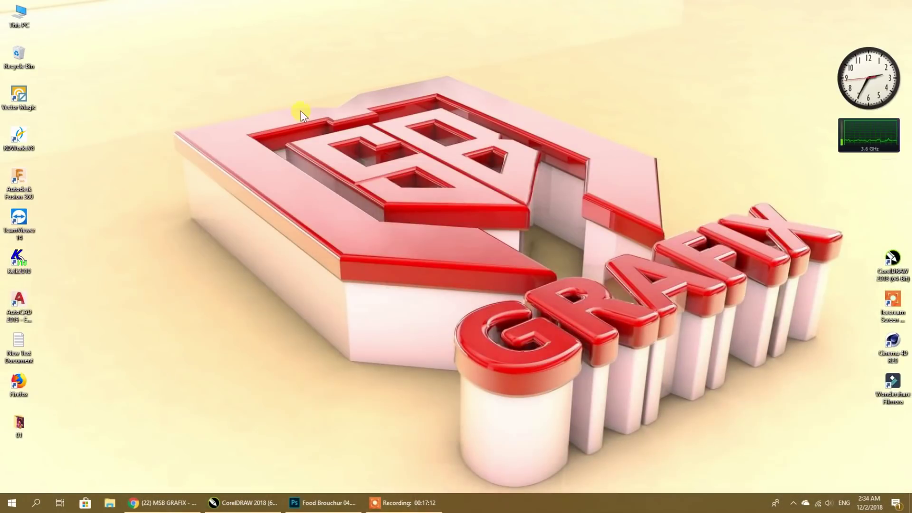
{"action": "double_click", "coordinate": [27, 422]}
{"action": "right_click", "coordinate": [324, 238]}
{"action": "left_click", "coordinate": [454, 241]}
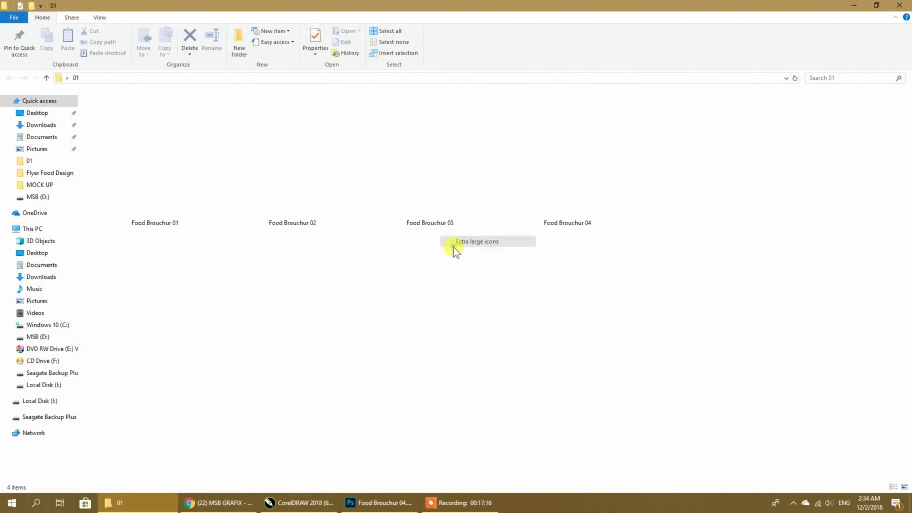
{"action": "left_click", "coordinate": [854, 5]}
{"action": "left_click", "coordinate": [375, 502]}
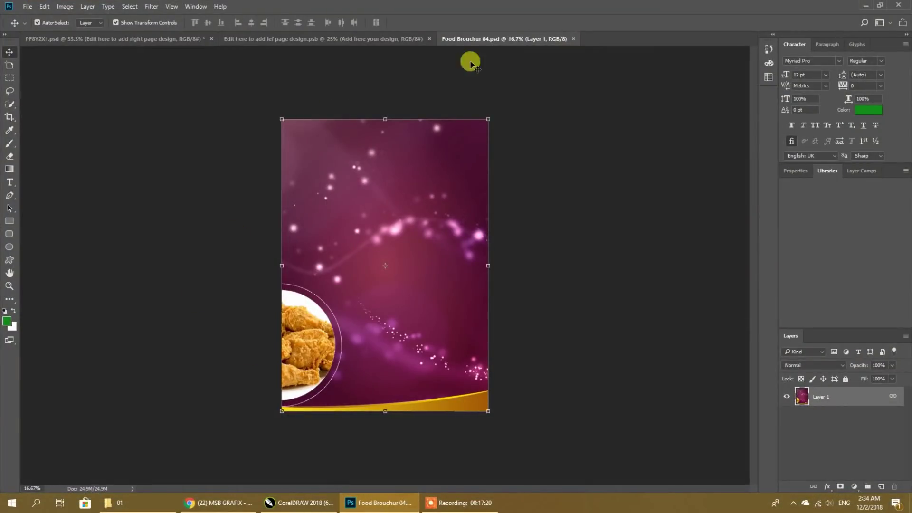
Step: Close the outdated Food Brouchur 04, reopen the re-exported file from the recent files, and copy its entire artwork
{"action": "left_click", "coordinate": [573, 39]}
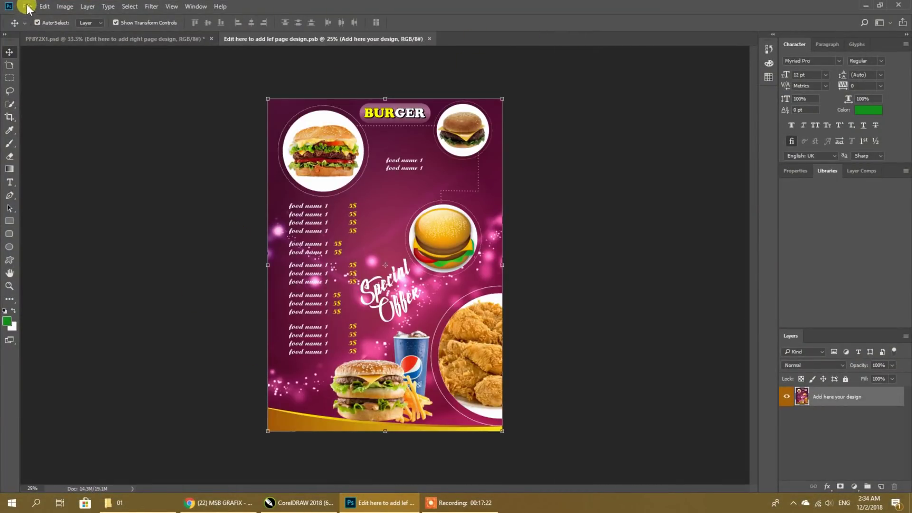
{"action": "left_click", "coordinate": [27, 6]}
{"action": "mouse_move", "coordinate": [47, 66]}
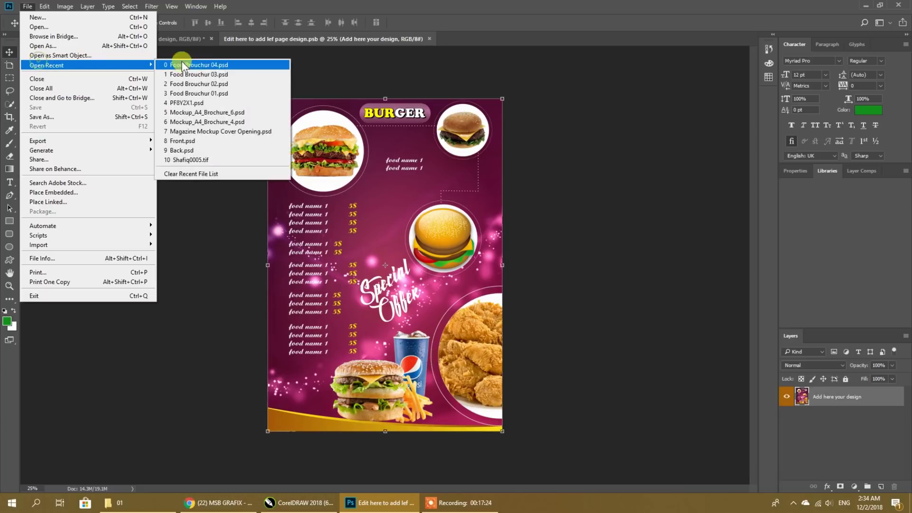
{"action": "left_click", "coordinate": [243, 64]}
{"action": "key", "text": "ctrl"}
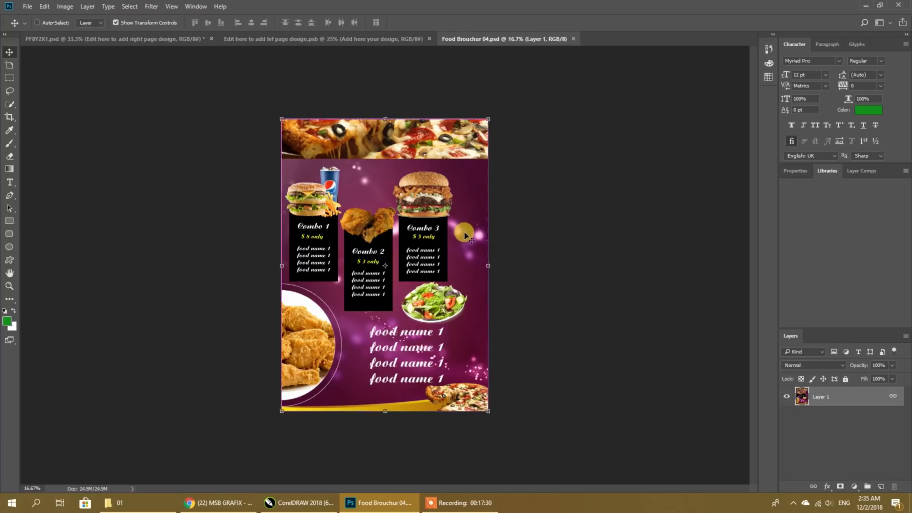
{"action": "key", "text": "ctrl+a"}
{"action": "key", "text": "ctrl+c"}
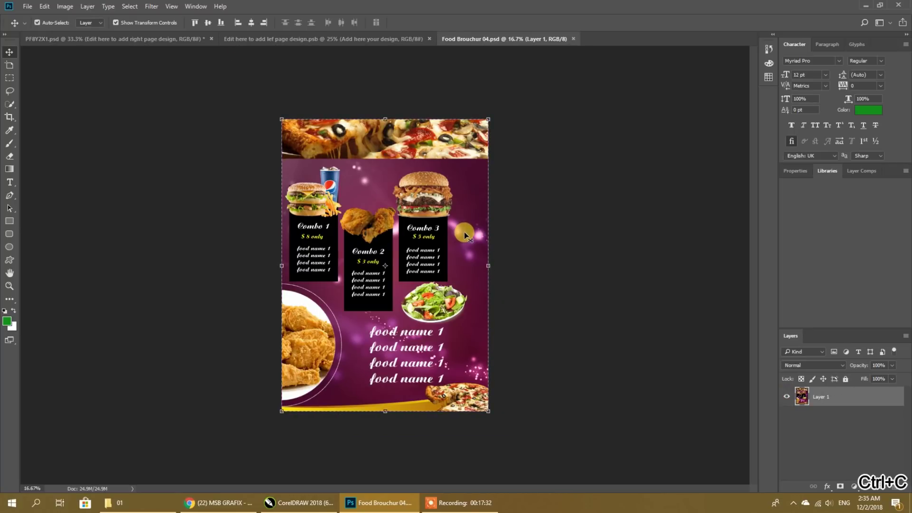
Step: In the smart object's contents, hide the "Add here your design" layer, paste the copied page, and scale it to about 76% to fill the canvas
{"action": "left_click", "coordinate": [373, 42]}
{"action": "left_click", "coordinate": [787, 396]}
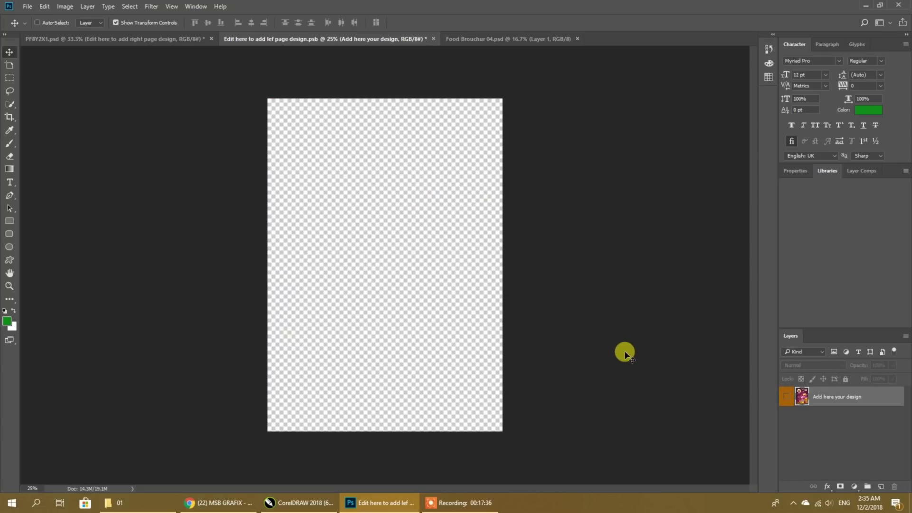
{"action": "key", "text": "ctrl+v"}
{"action": "left_click_drag", "start_coordinate": [578, 99], "coordinate": [475, 244]}
{"action": "left_click_drag", "start_coordinate": [382, 289], "coordinate": [381, 143]}
{"action": "left_click_drag", "start_coordinate": [476, 393], "coordinate": [502, 431]}
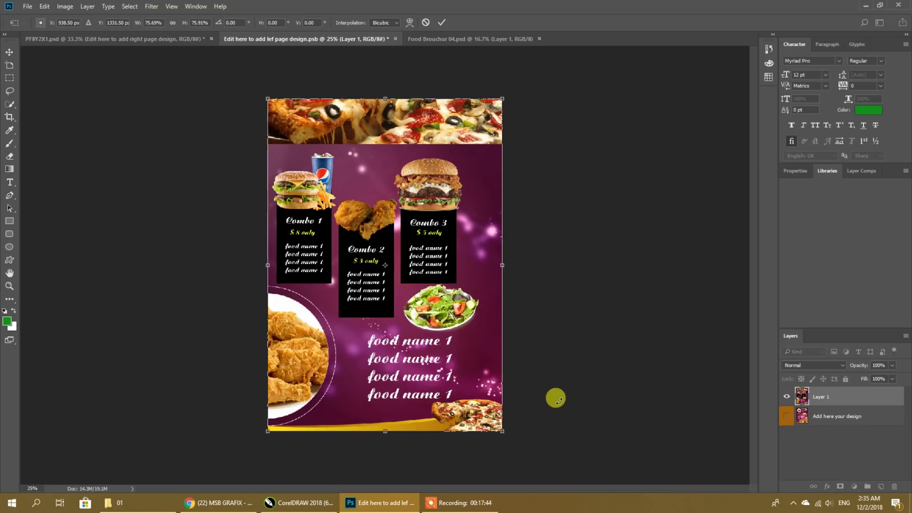
Step: Apply the scaling, save the smart object's contents, and return to the PF8Y2X1.psd mockup
{"action": "key", "text": "ctrl+s"}
{"action": "left_click", "coordinate": [420, 191]}
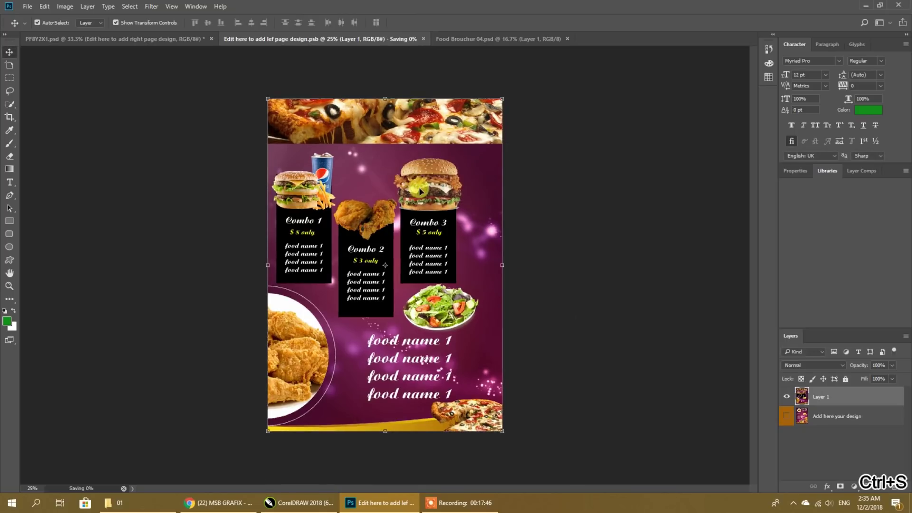
{"action": "left_click", "coordinate": [170, 36]}
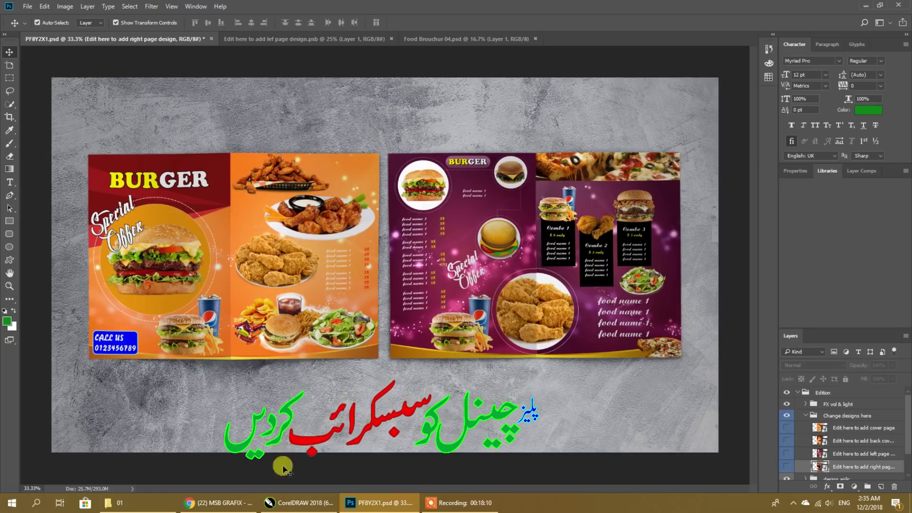
{"action": "left_click", "coordinate": [299, 503]}
{"action": "scroll", "coordinate": [492, 226], "scroll_direction": "down", "scroll_amount": 5}
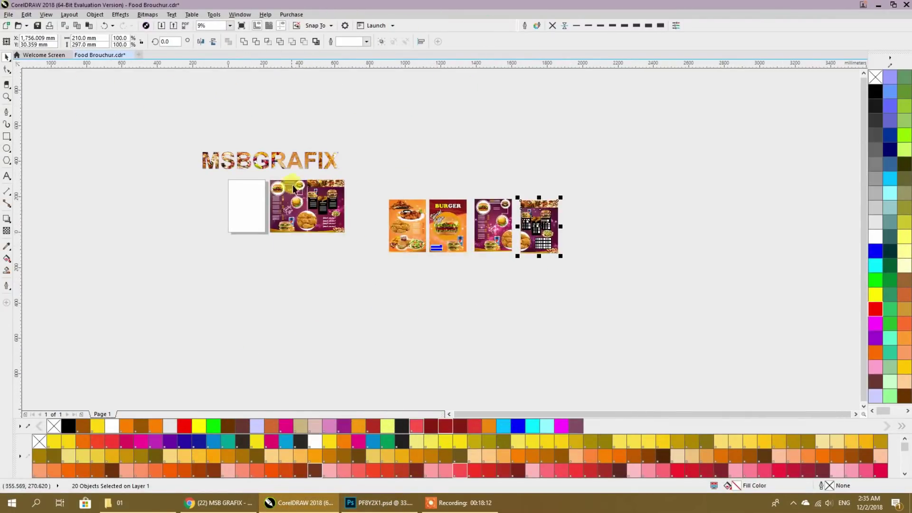
{"action": "scroll", "coordinate": [395, 241], "scroll_direction": "up", "scroll_amount": 3}
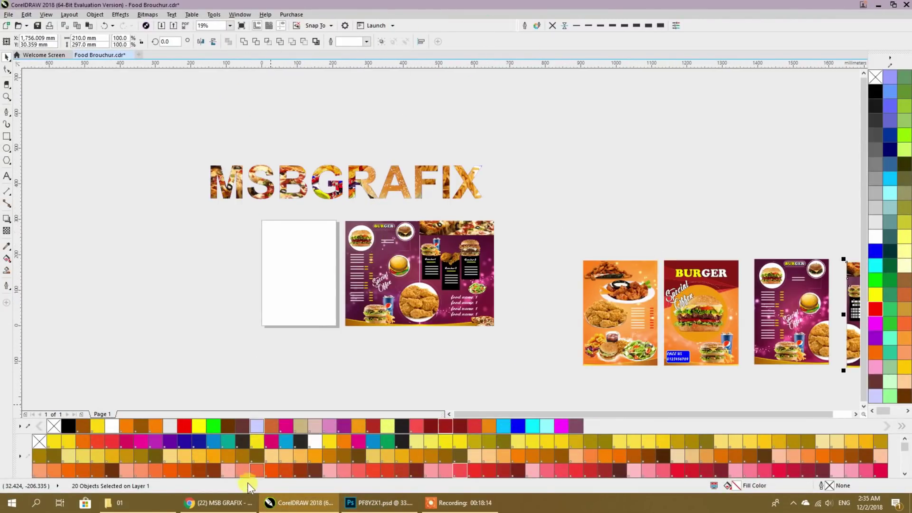
{"action": "left_click", "coordinate": [236, 507]}
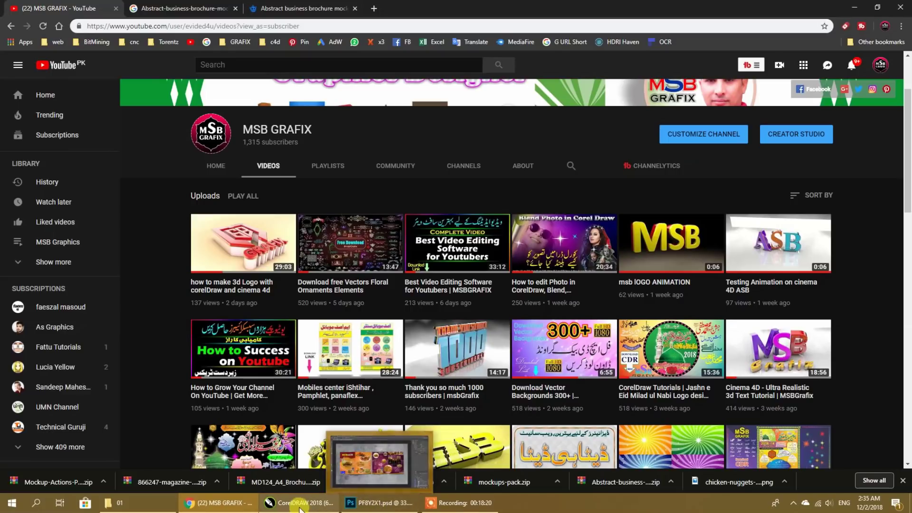
{"action": "left_click", "coordinate": [380, 507]}
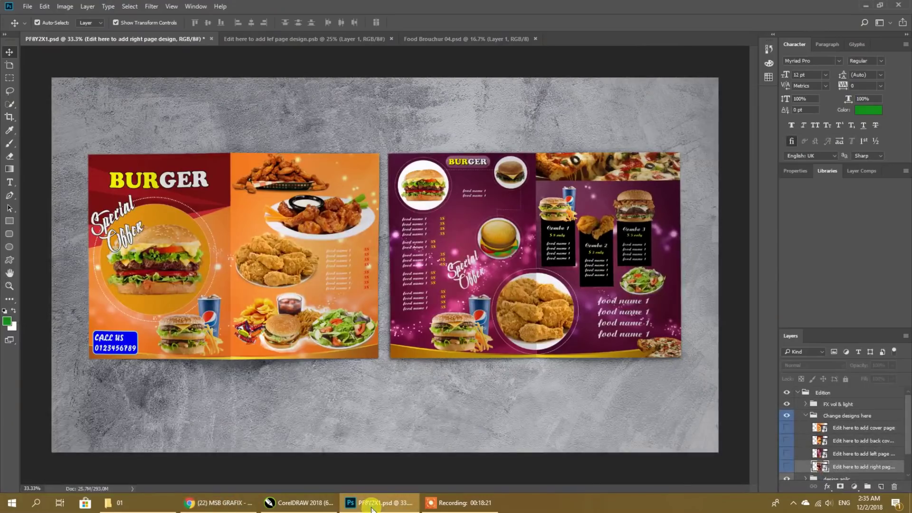
{"action": "left_click", "coordinate": [436, 506]}
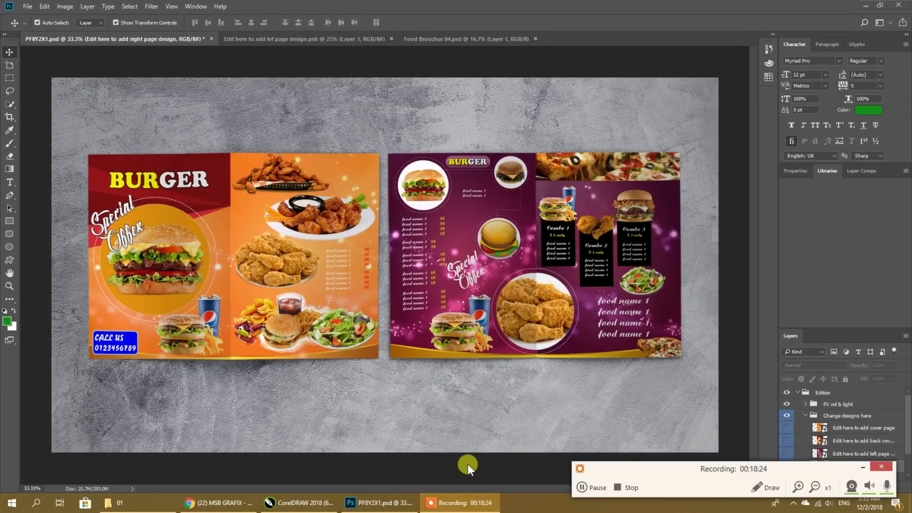